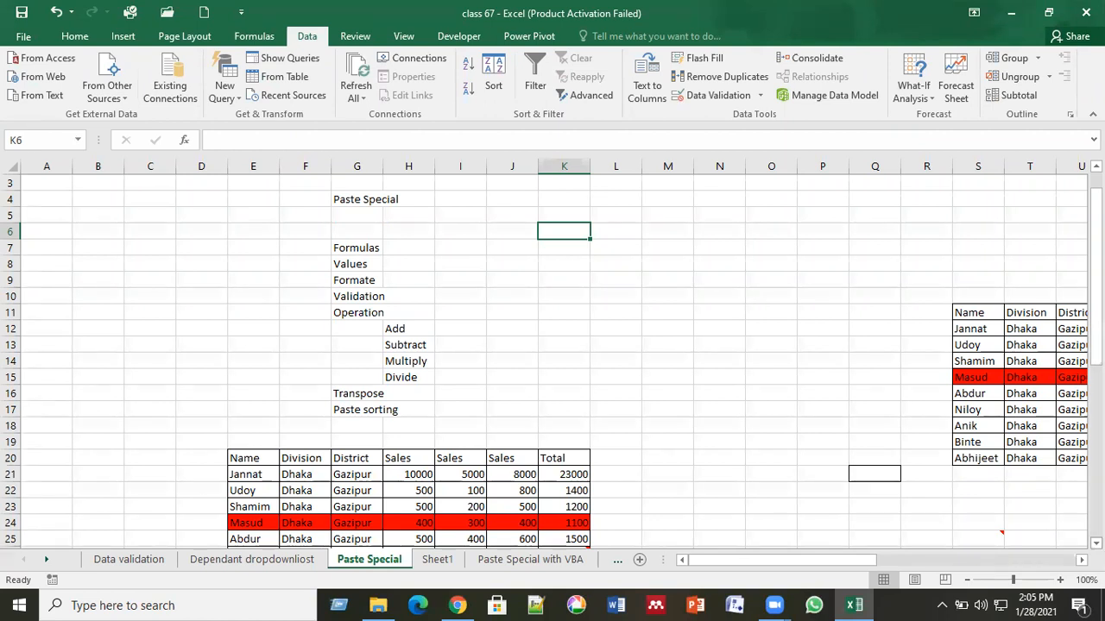
Step: Review the list of Paste Special options, from Formulas down to Paste sorting, including the four operations
{"action": "scroll", "coordinate": [1095, 543], "scroll_direction": "down", "scroll_amount": 3}
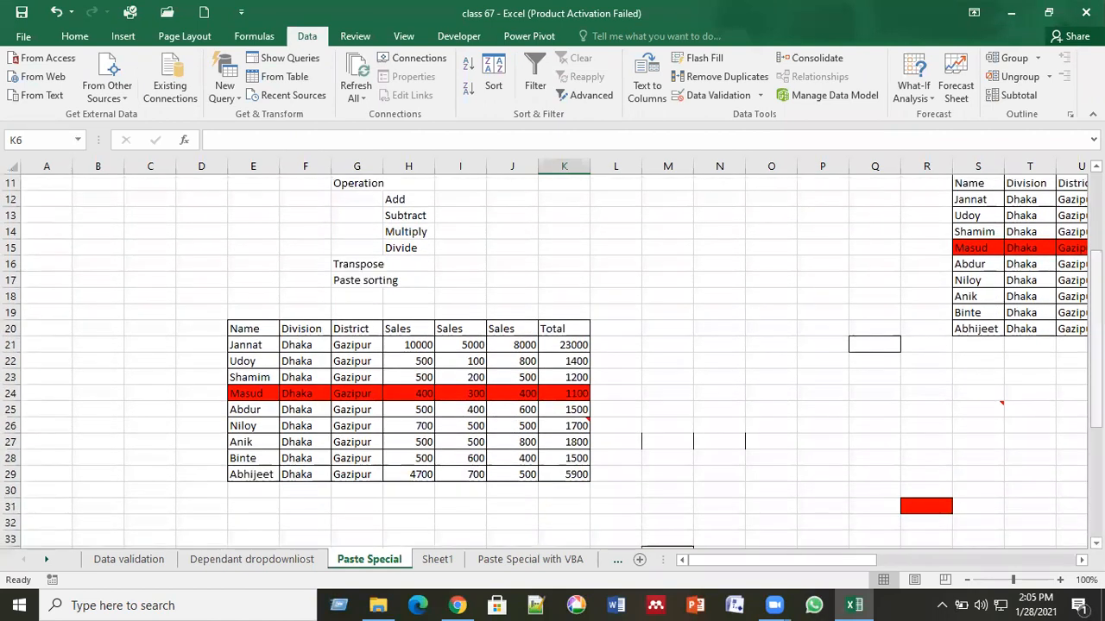
{"action": "scroll", "coordinate": [1095, 431], "scroll_direction": "up", "scroll_amount": 4}
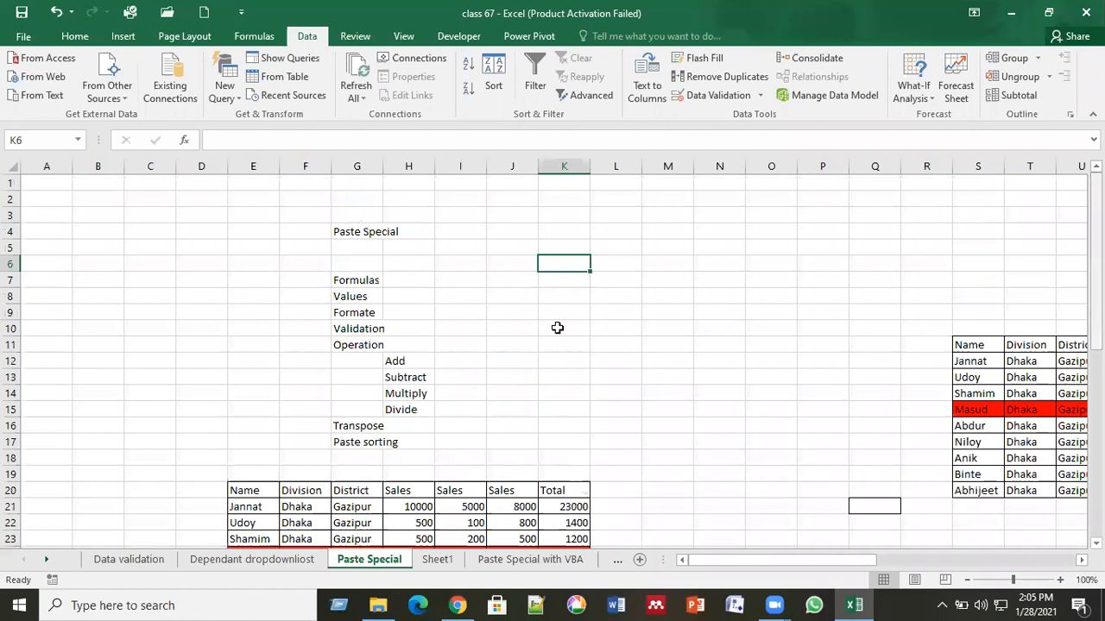
{"action": "left_click", "coordinate": [363, 294]}
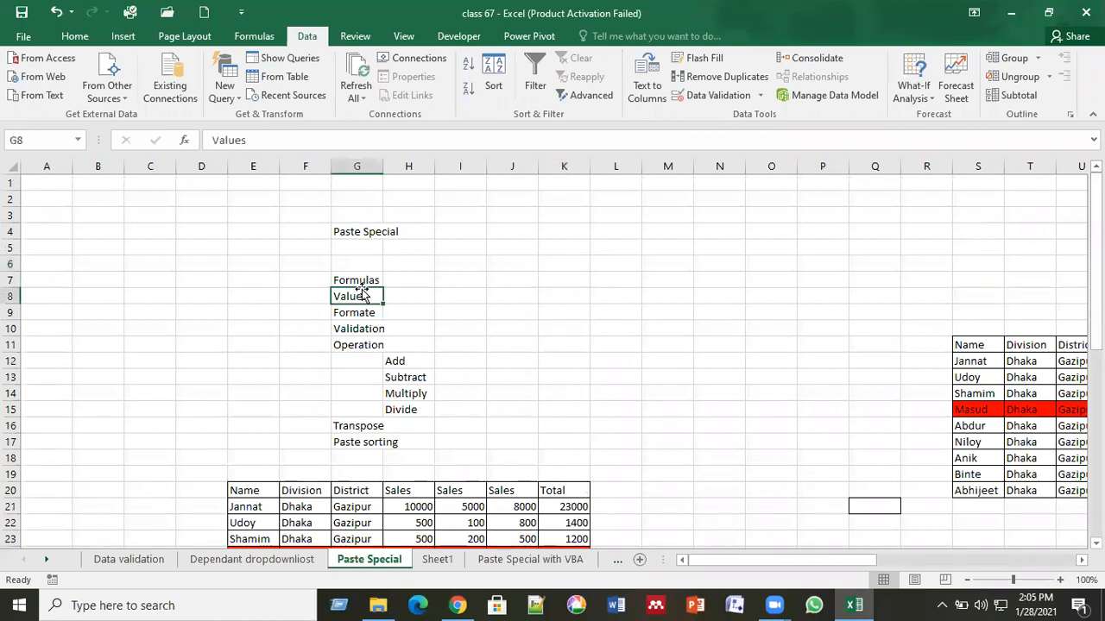
{"action": "left_click", "coordinate": [368, 276]}
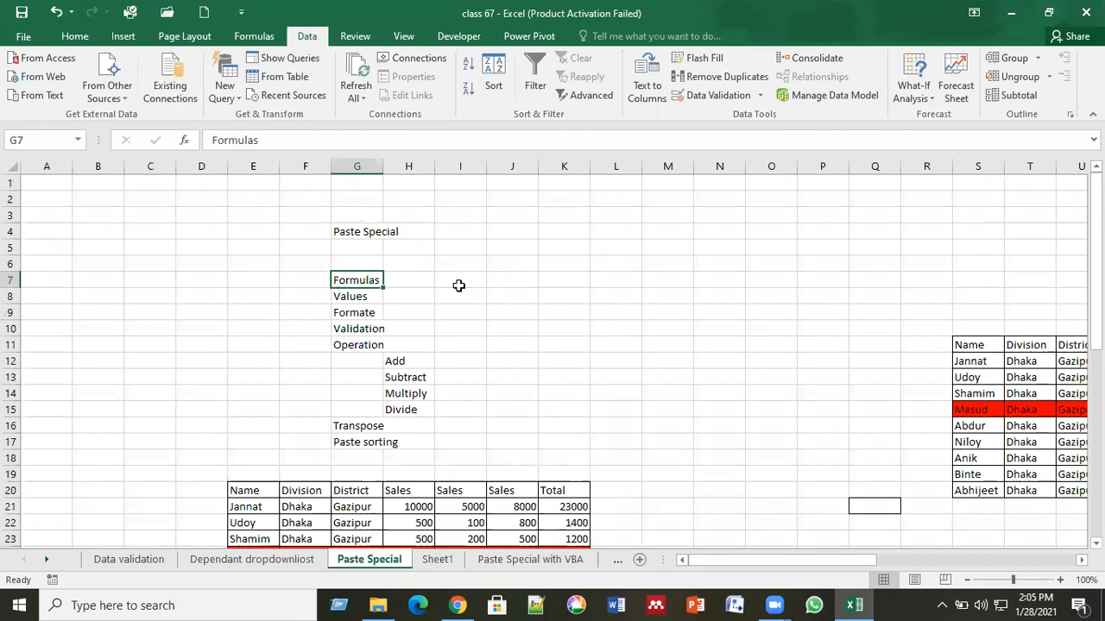
{"action": "key", "text": "Down"}
{"action": "key", "text": "Down"}
{"action": "key", "text": "Down"}
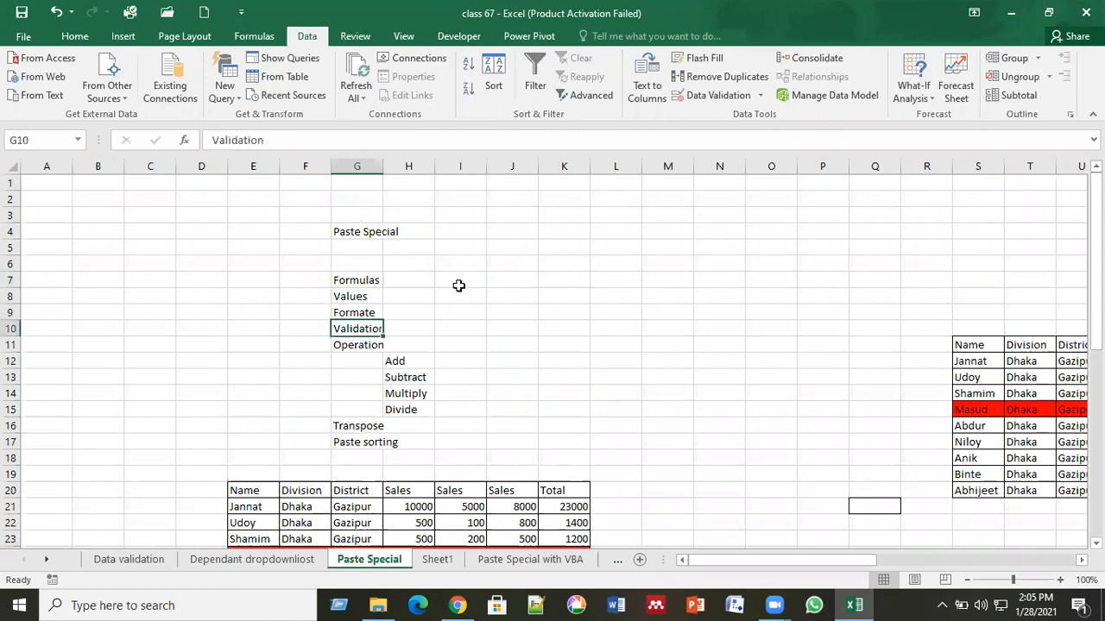
{"action": "key", "text": "Down"}
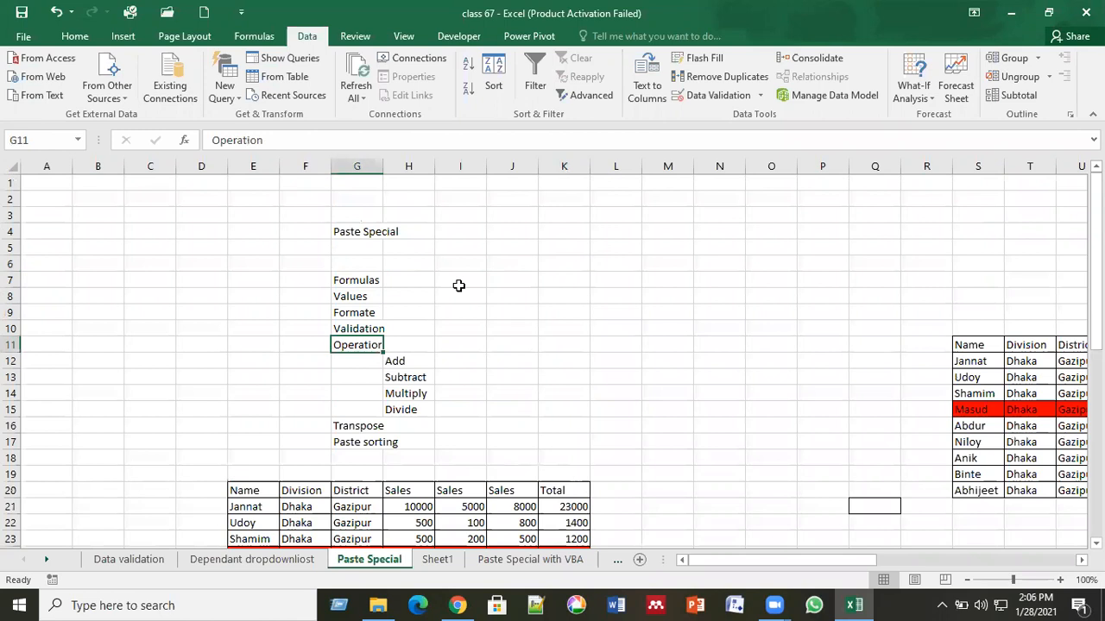
{"action": "key", "text": "Right"}
{"action": "key", "text": "Down"}
{"action": "key", "text": "Down"}
{"action": "key", "text": "Down"}
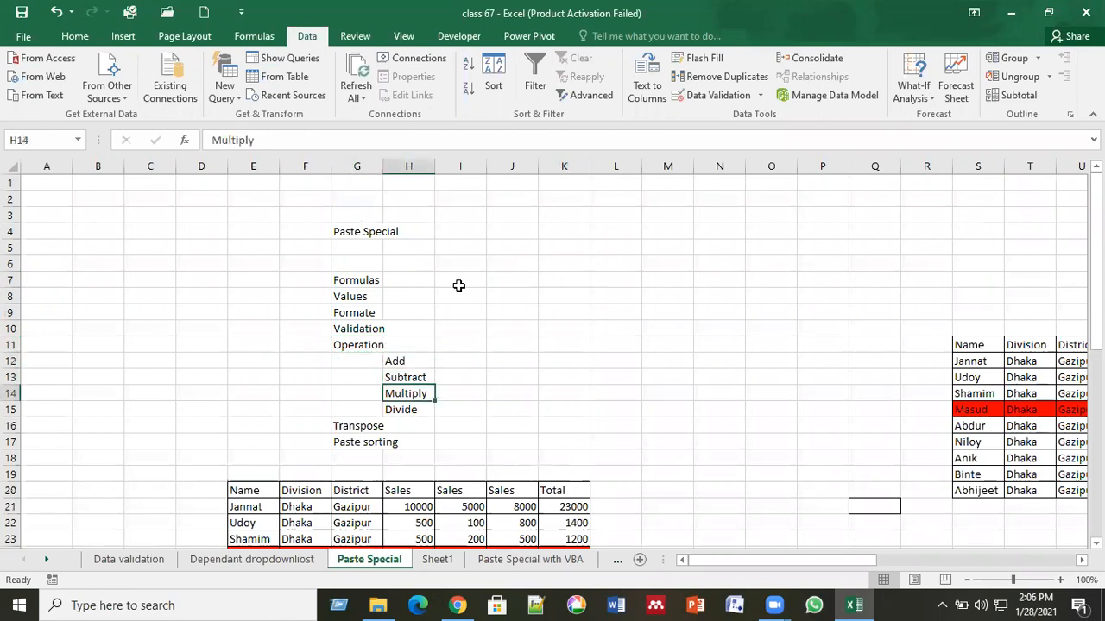
{"action": "key", "text": "Down"}
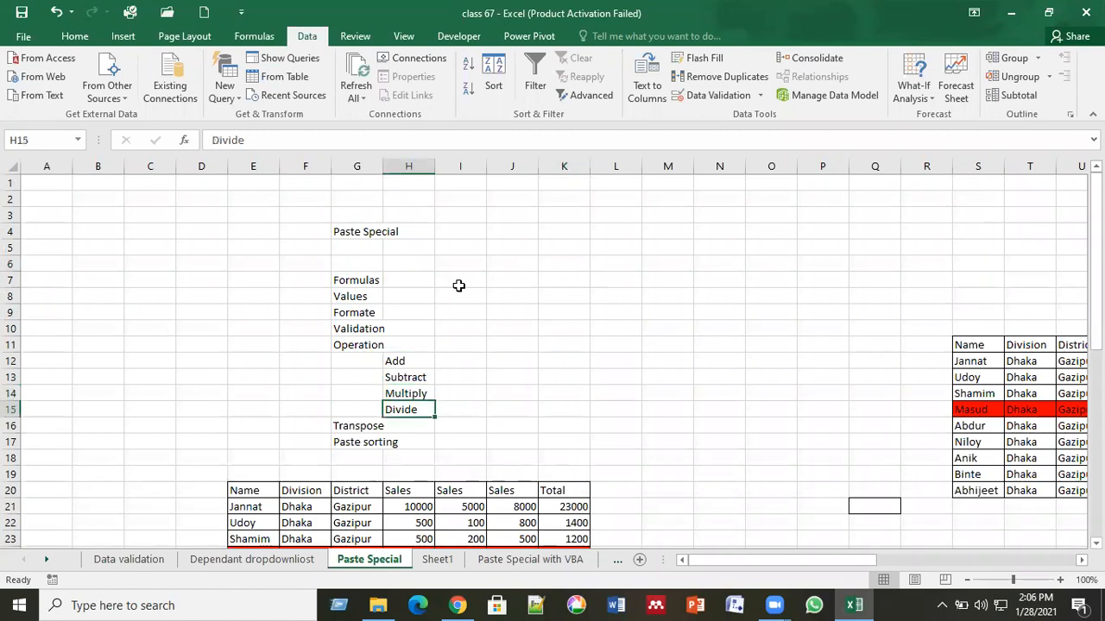
{"action": "key", "text": "Down"}
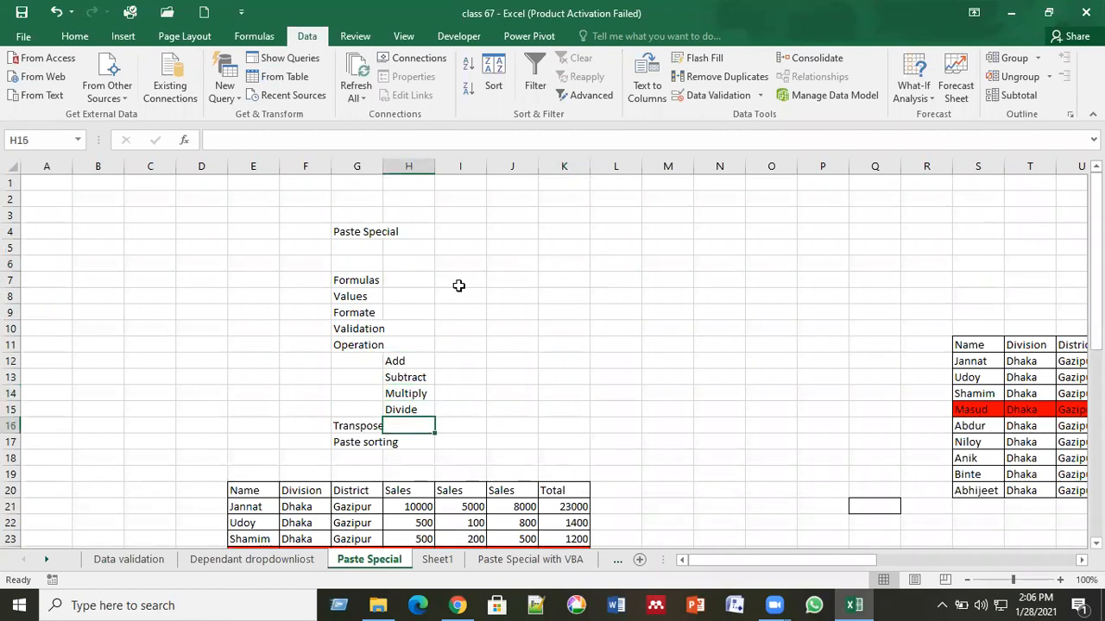
{"action": "key", "text": "Left"}
{"action": "key", "text": "Down"}
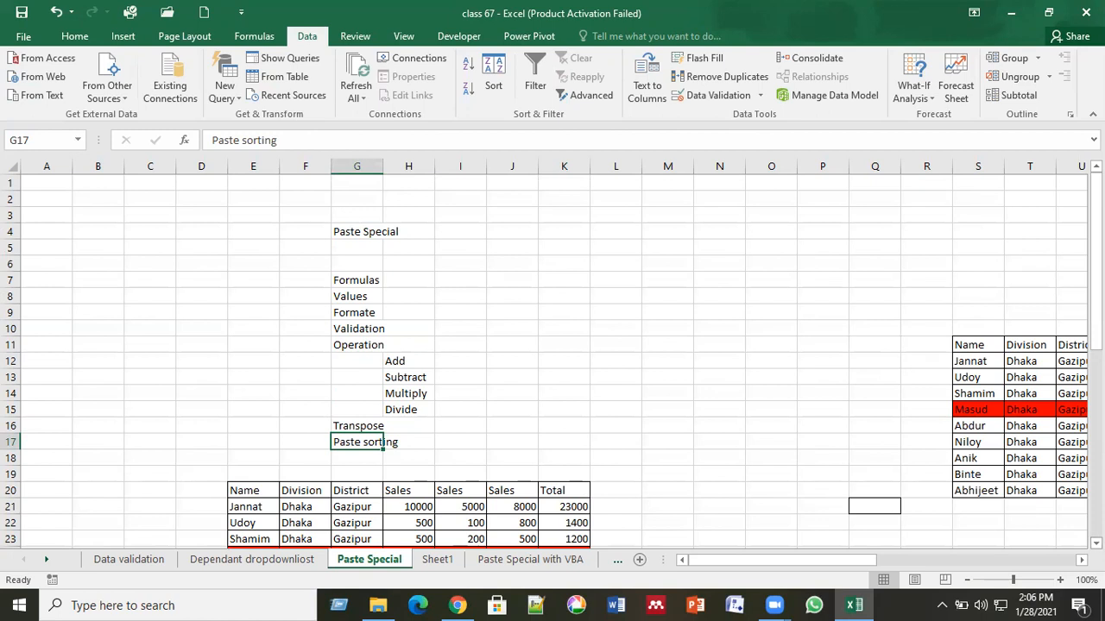
Step: Review the column headers of the sales table in row 20, from Name across the Sales columns
{"action": "scroll", "coordinate": [779, 498], "scroll_direction": "down", "scroll_amount": 3}
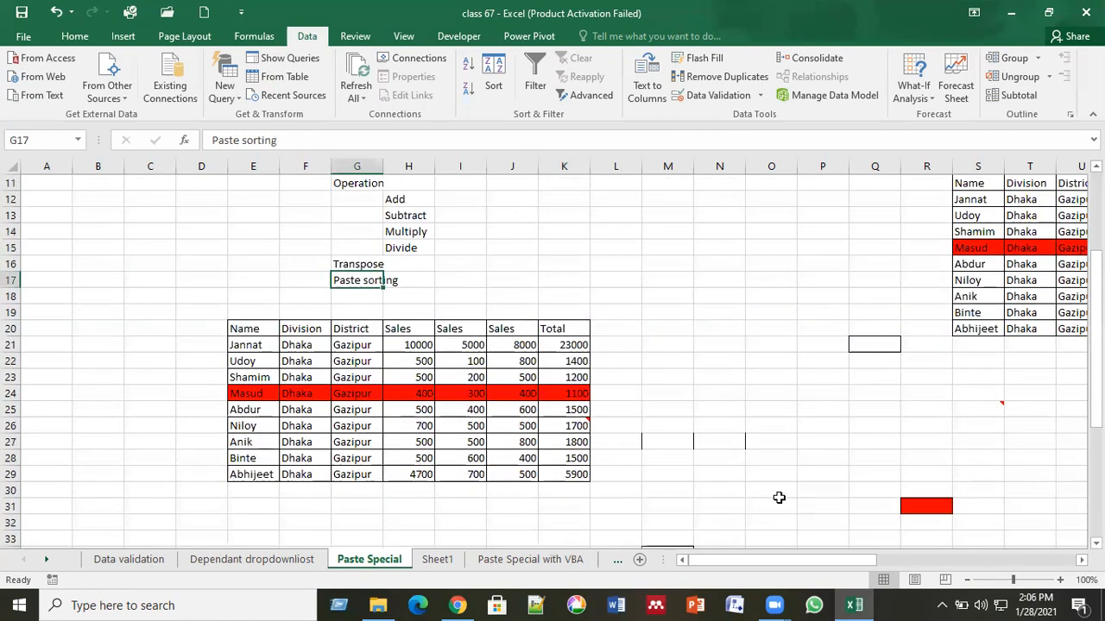
{"action": "left_click", "coordinate": [251, 327]}
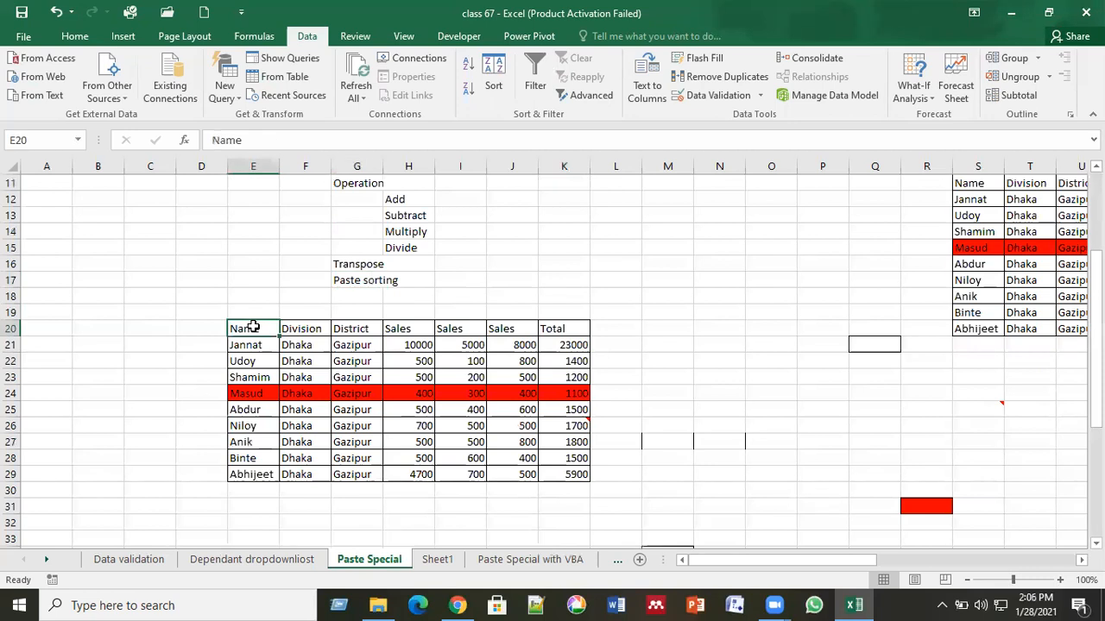
{"action": "key", "text": "Right"}
{"action": "key", "text": "Right"}
{"action": "key", "text": "Right"}
{"action": "key", "text": "Right"}
{"action": "key", "text": "Right"}
{"action": "key", "text": "Right"}
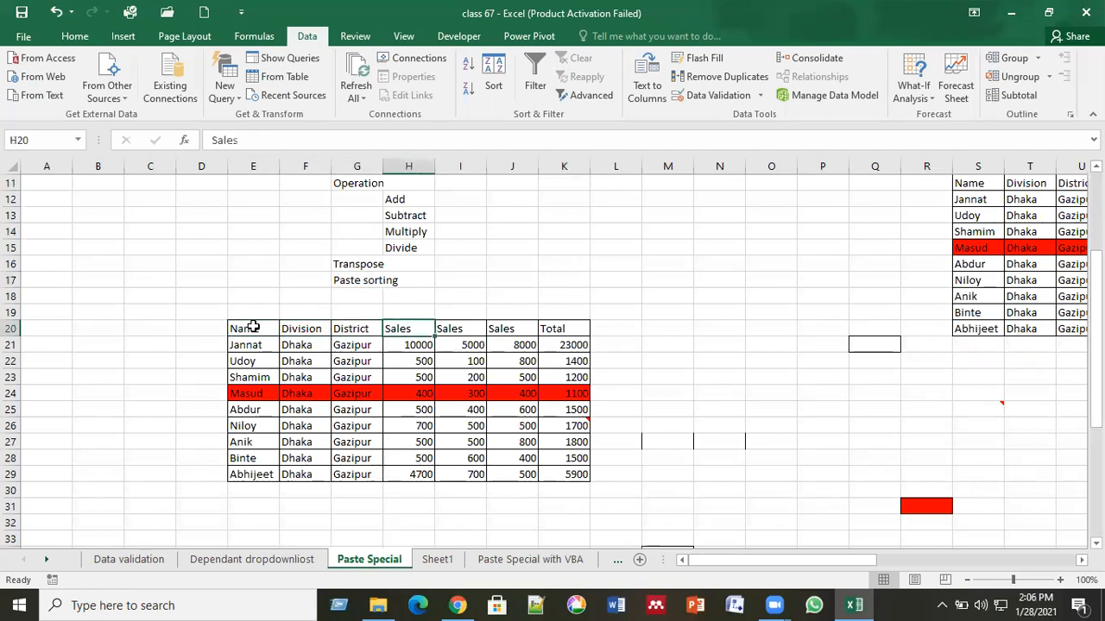
{"action": "key", "text": "Left"}
{"action": "key", "text": "Left"}
{"action": "key", "text": "Left"}
{"action": "key", "text": "Left"}
{"action": "key", "text": "Left"}
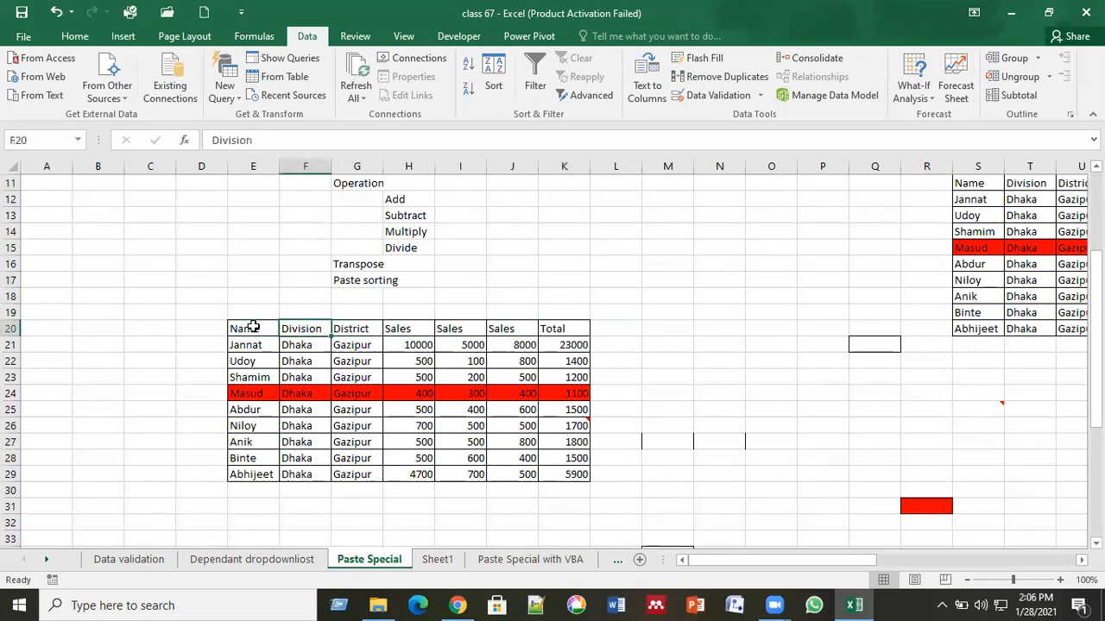
{"action": "key", "text": "Left"}
Step: Examine the sales table's entries under Name, Division and District, and the first Sales value
{"action": "key", "text": "Down"}
{"action": "key", "text": "Down"}
{"action": "key", "text": "Down"}
{"action": "key", "text": "Down"}
{"action": "key", "text": "Up"}
{"action": "key", "text": "Up"}
{"action": "key", "text": "Down"}
{"action": "key", "text": "Down"}
{"action": "key", "text": "Down"}
{"action": "key", "text": "Down"}
{"action": "key", "text": "Down"}
{"action": "key", "text": "Down"}
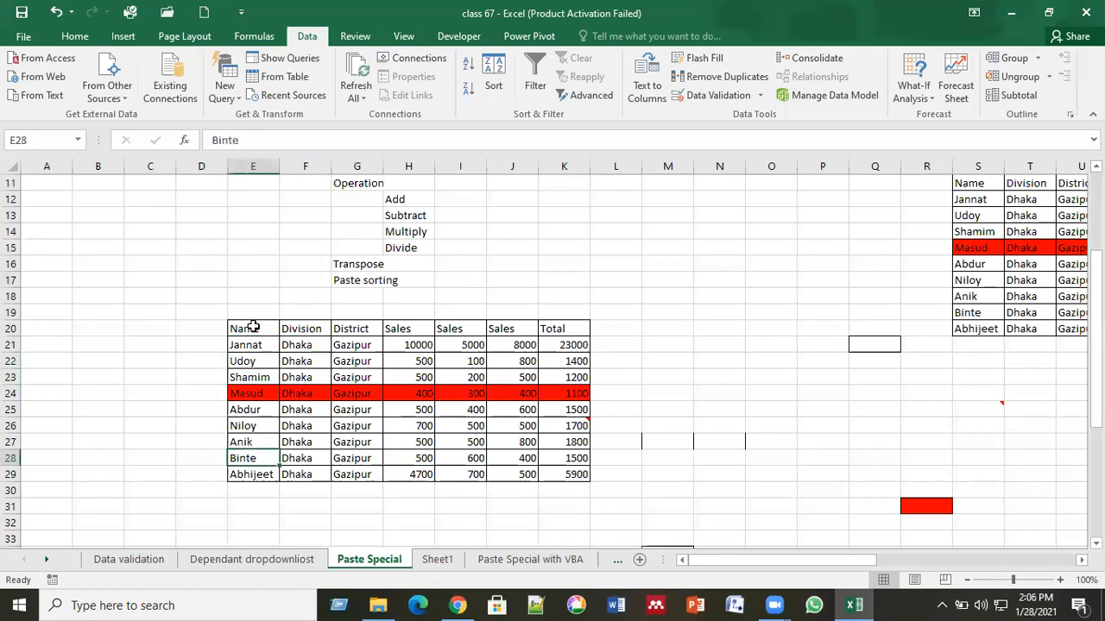
{"action": "key", "text": "Down"}
{"action": "key", "text": "Up"}
{"action": "key", "text": "Up"}
{"action": "key", "text": "Up"}
{"action": "key", "text": "Right"}
{"action": "key", "text": "Up"}
{"action": "key", "text": "Up"}
{"action": "key", "text": "Up"}
{"action": "key", "text": "Up"}
{"action": "key", "text": "Up"}
{"action": "key", "text": "Right"}
{"action": "key", "text": "Down"}
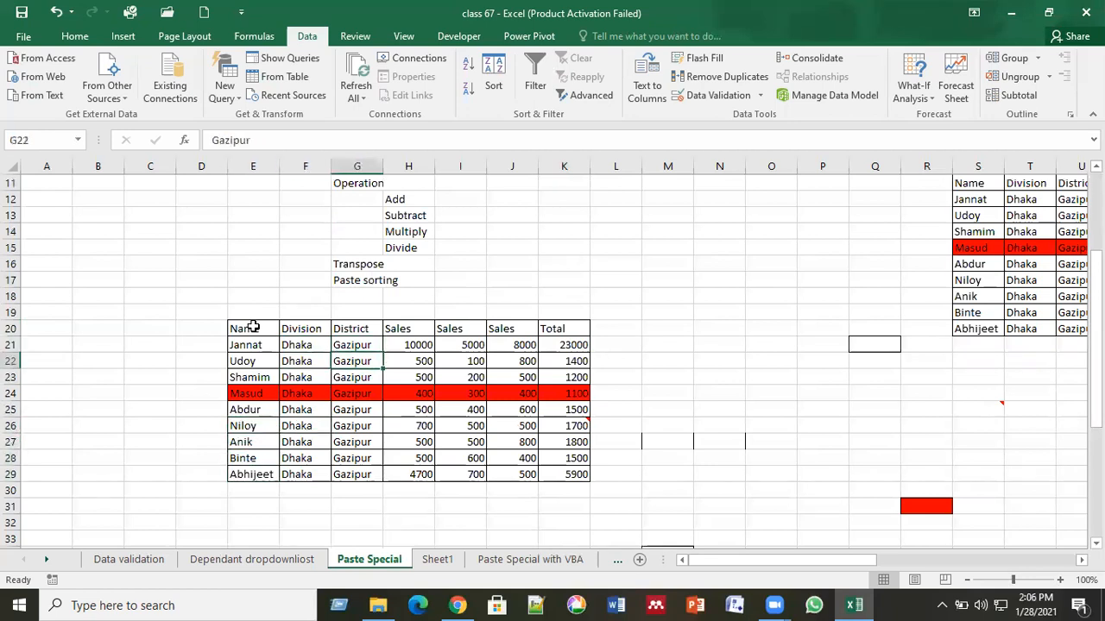
{"action": "key", "text": "Right"}
{"action": "key", "text": "Up"}
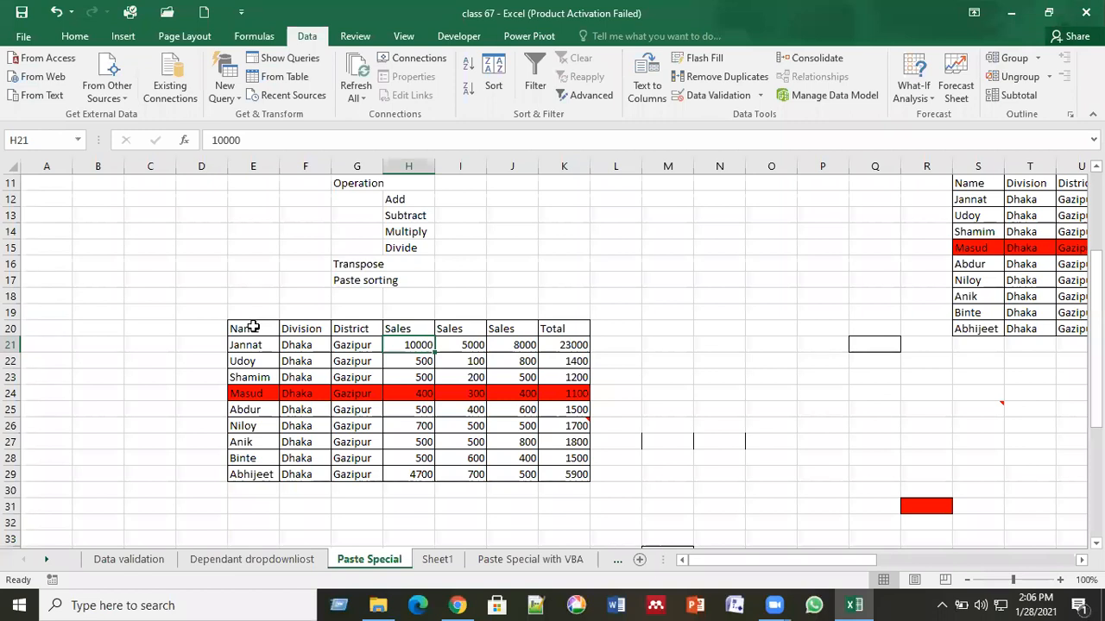
Step: Examine the three Sales columns and the SUM formula in cell K21 of the Total column
{"action": "left_click", "coordinate": [414, 331]}
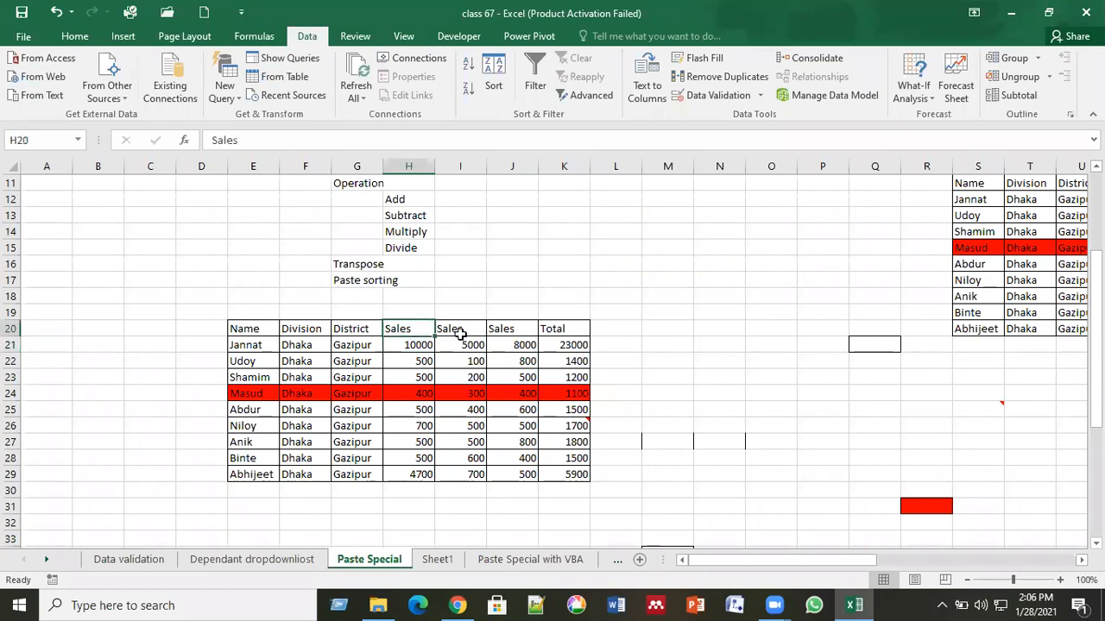
{"action": "left_click", "coordinate": [457, 329]}
{"action": "left_click", "coordinate": [505, 329]}
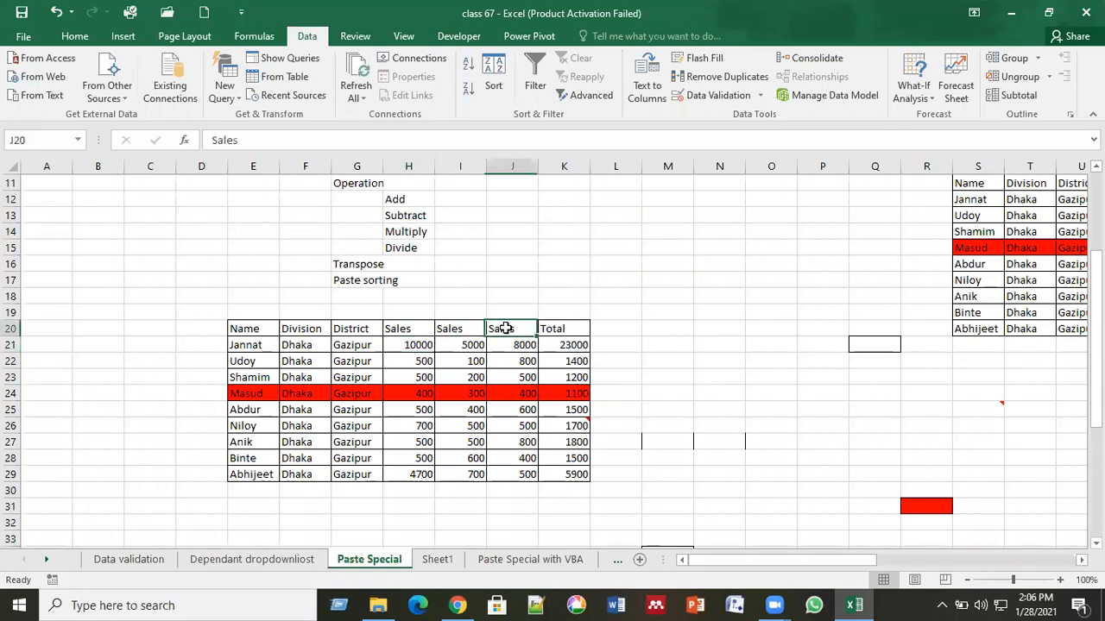
{"action": "left_click", "coordinate": [562, 345]}
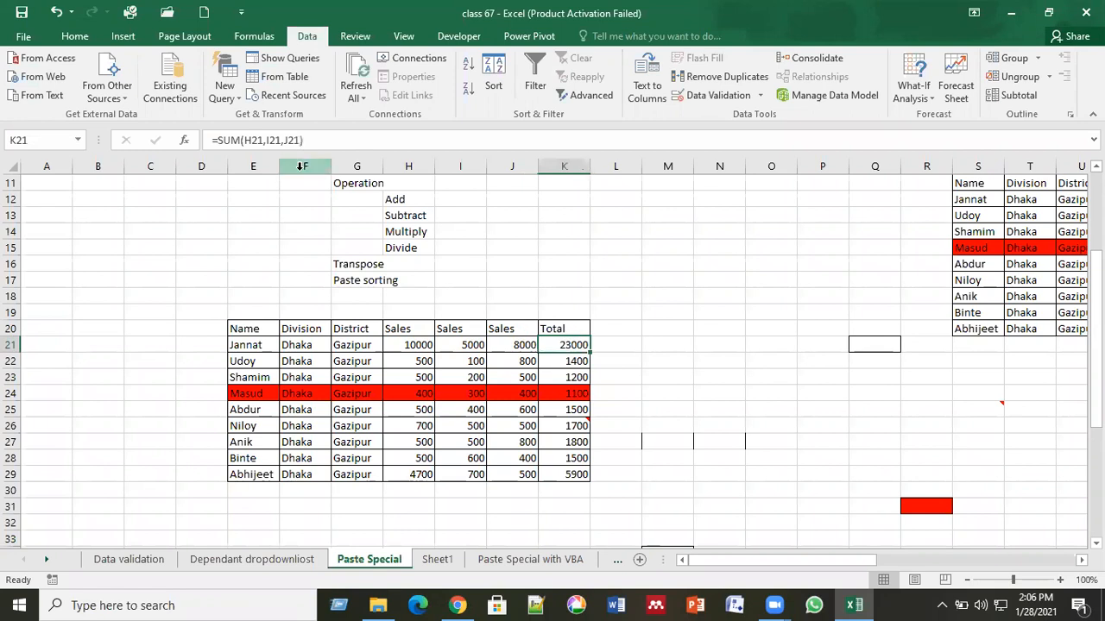
{"action": "left_click", "coordinate": [280, 139]}
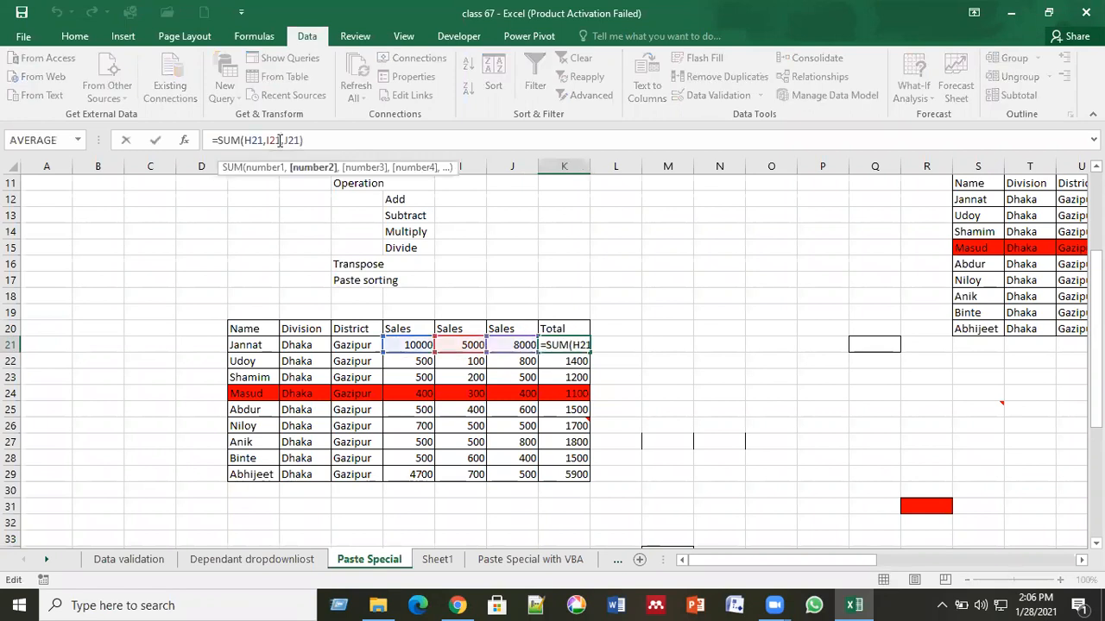
{"action": "key", "text": "Return"}
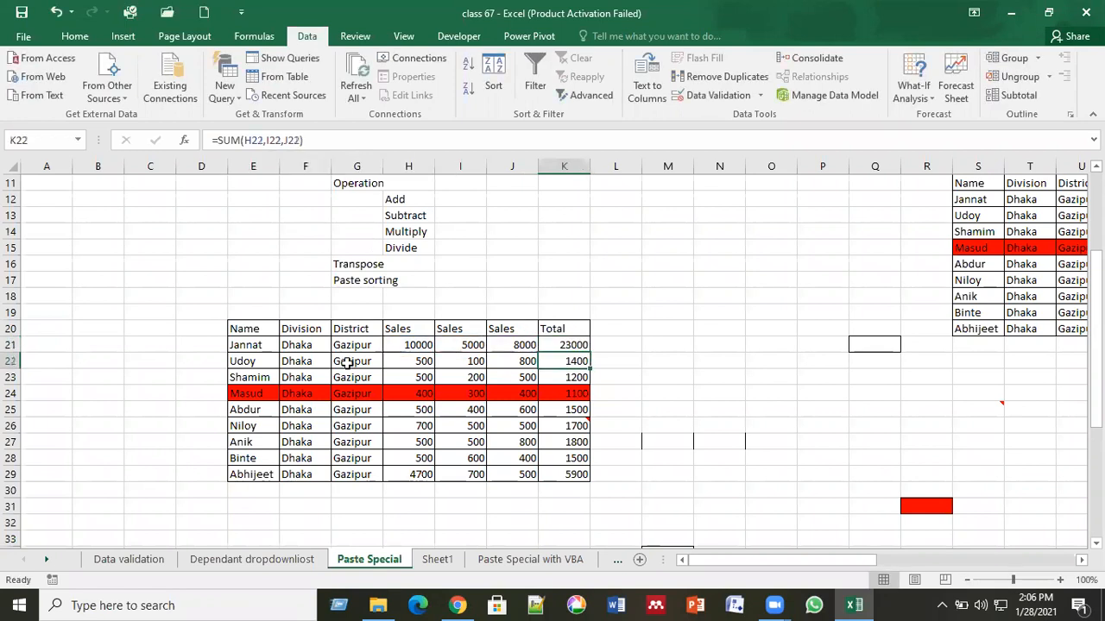
{"action": "left_click", "coordinate": [256, 348]}
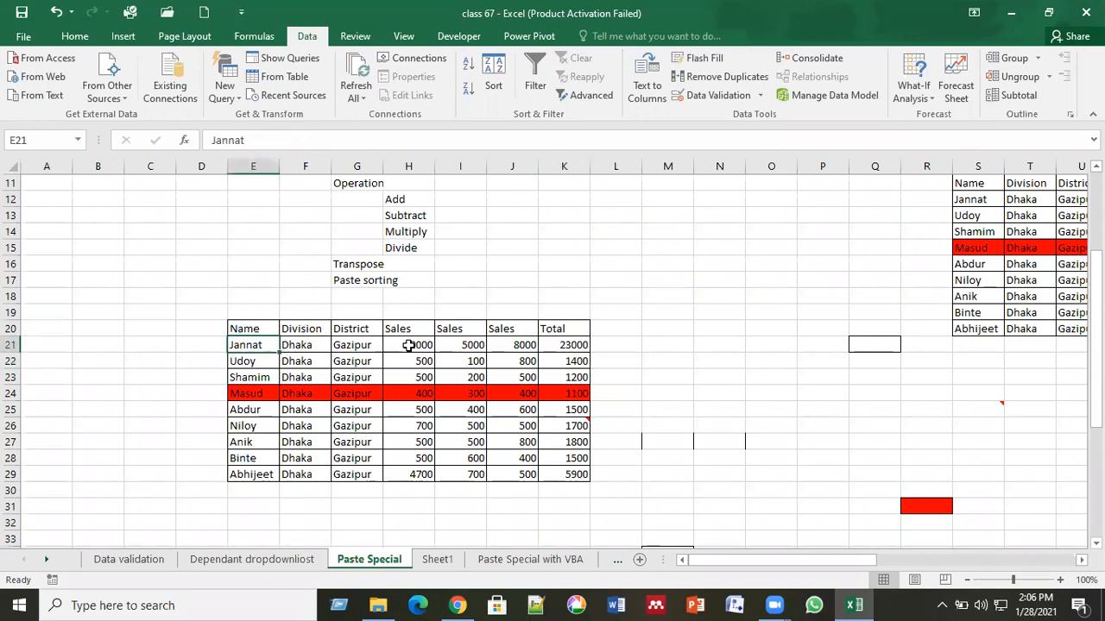
{"action": "left_click", "coordinate": [409, 345]}
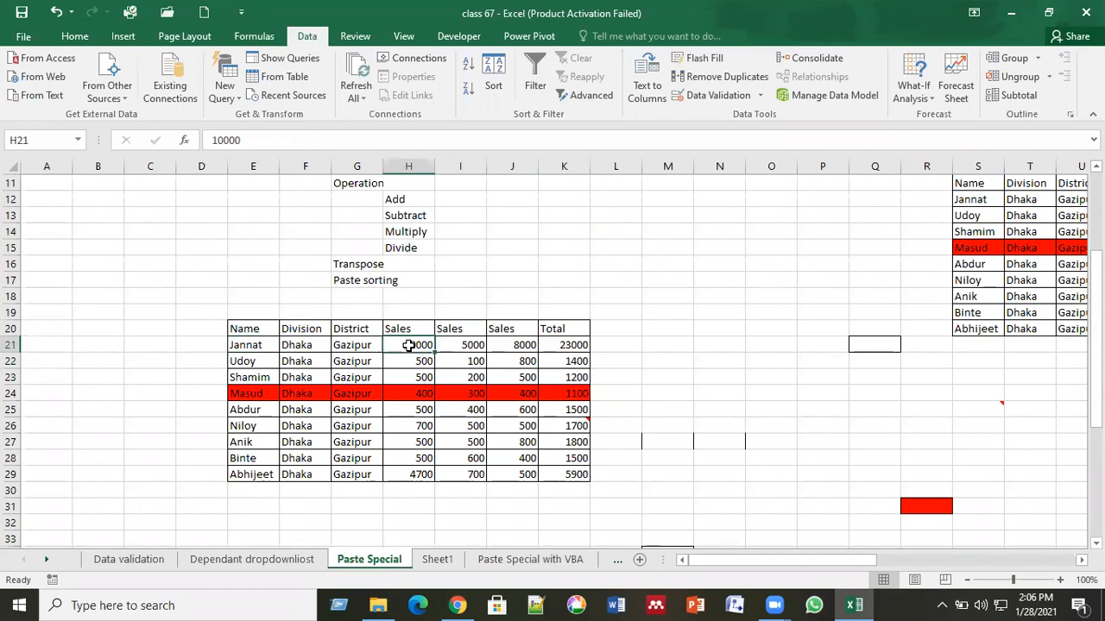
{"action": "left_click", "coordinate": [573, 345]}
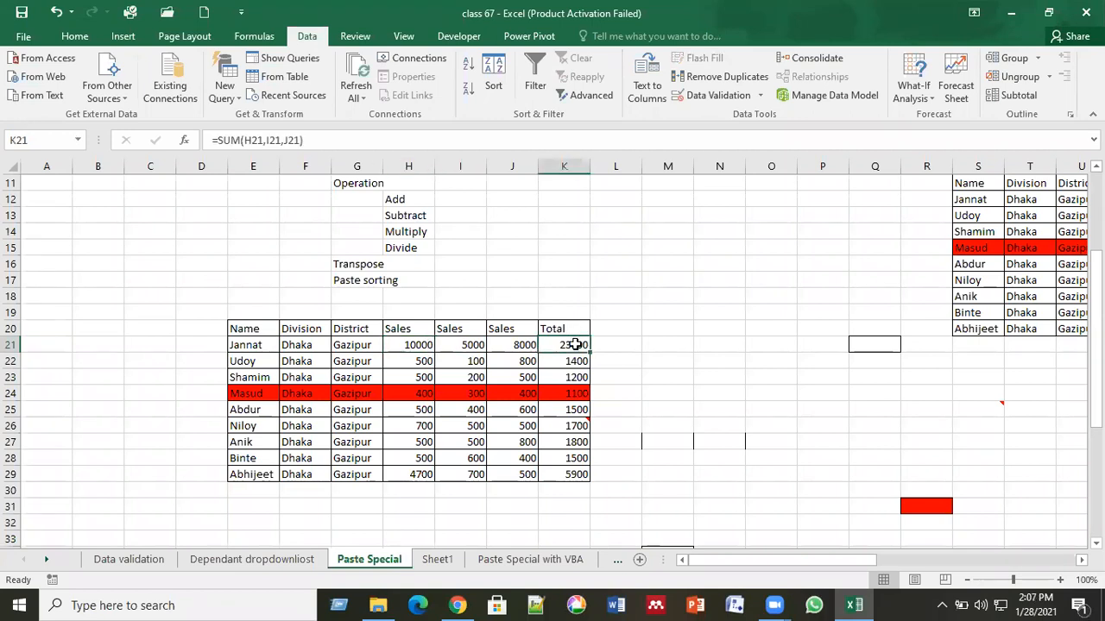
Step: Fill cells E27:K27 of the sales table with the standard Green color
{"action": "left_click", "coordinate": [390, 394]}
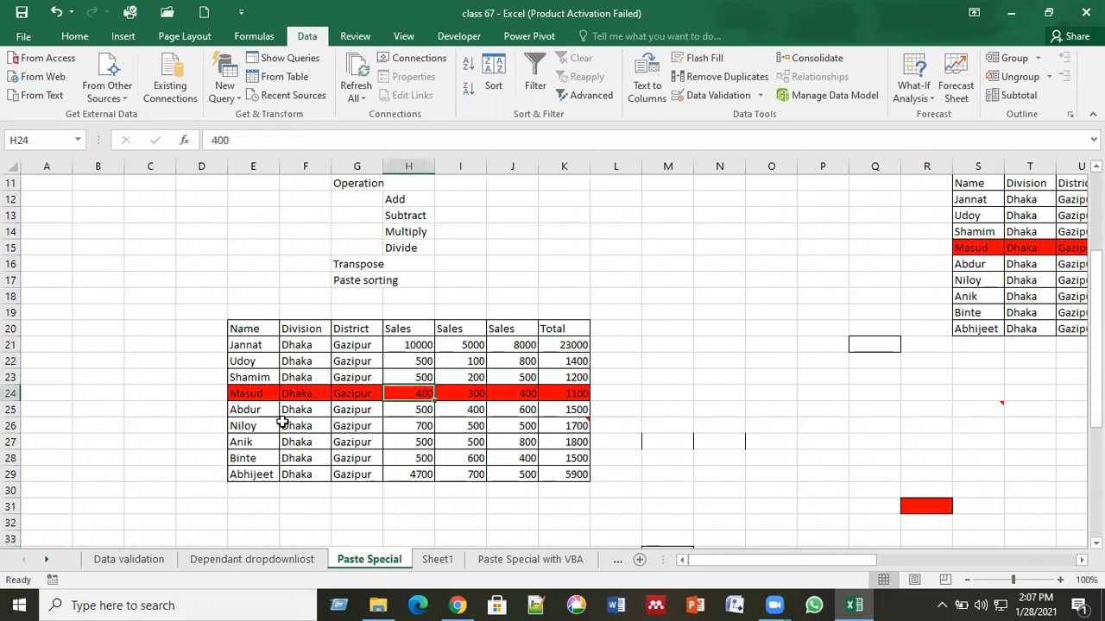
{"action": "left_click", "coordinate": [239, 443]}
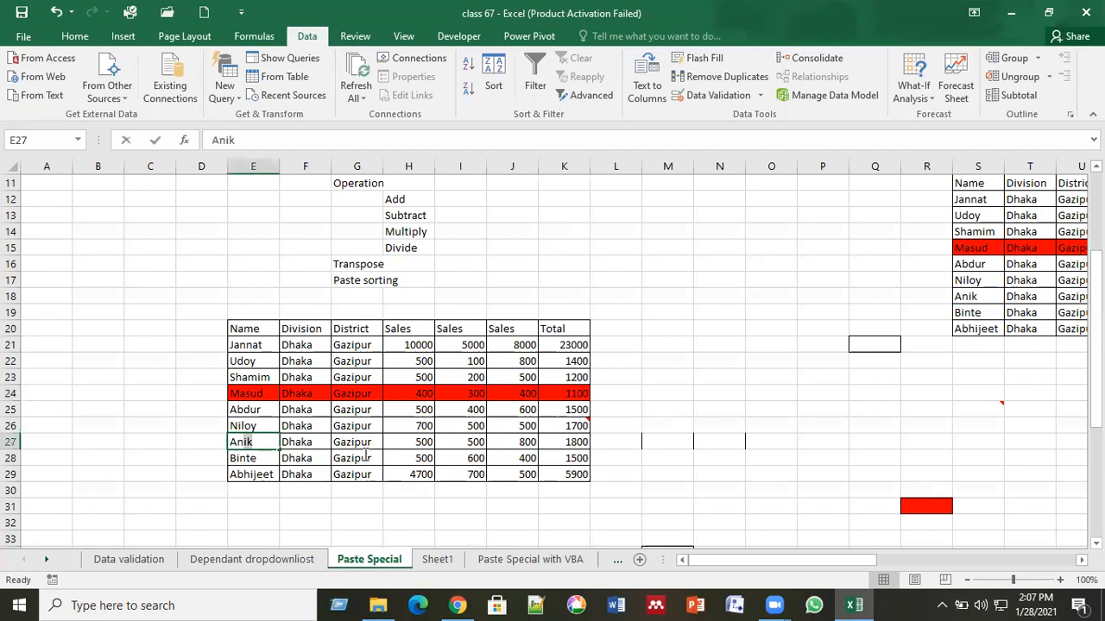
{"action": "left_click", "coordinate": [327, 451]}
{"action": "left_click_drag", "start_coordinate": [264, 442], "coordinate": [562, 441]}
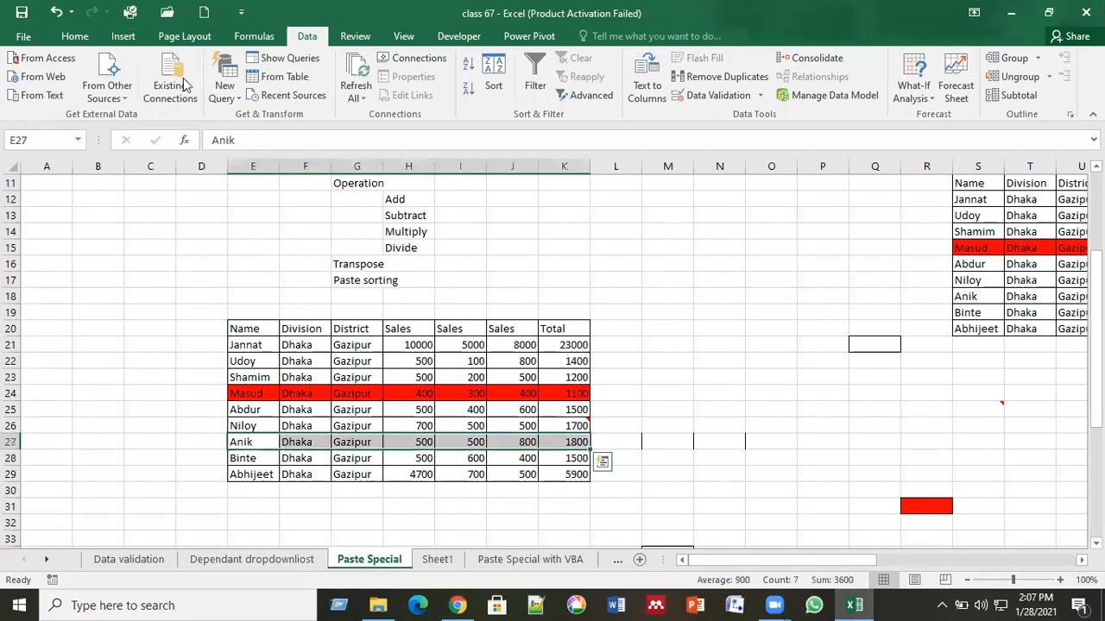
{"action": "left_click", "coordinate": [73, 37]}
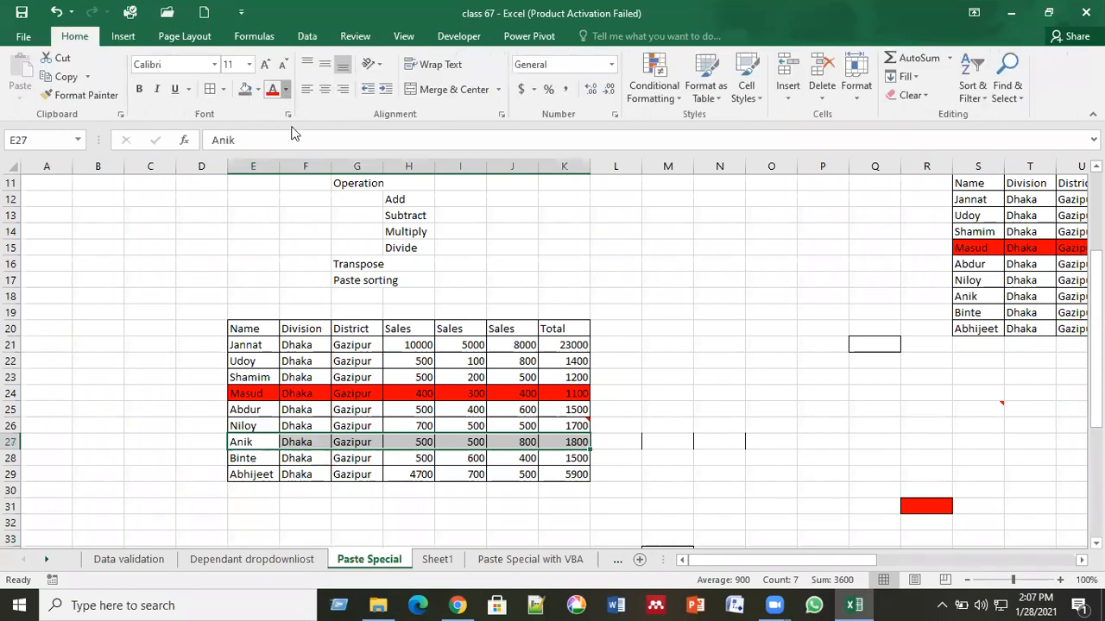
{"action": "left_click", "coordinate": [285, 90]}
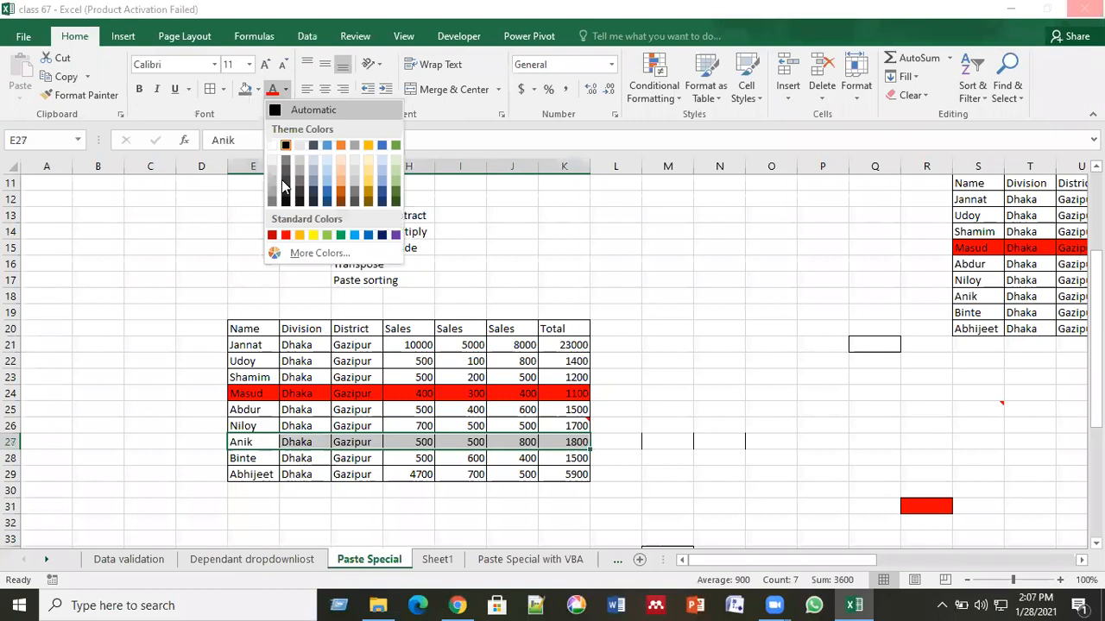
{"action": "left_click", "coordinate": [257, 89]}
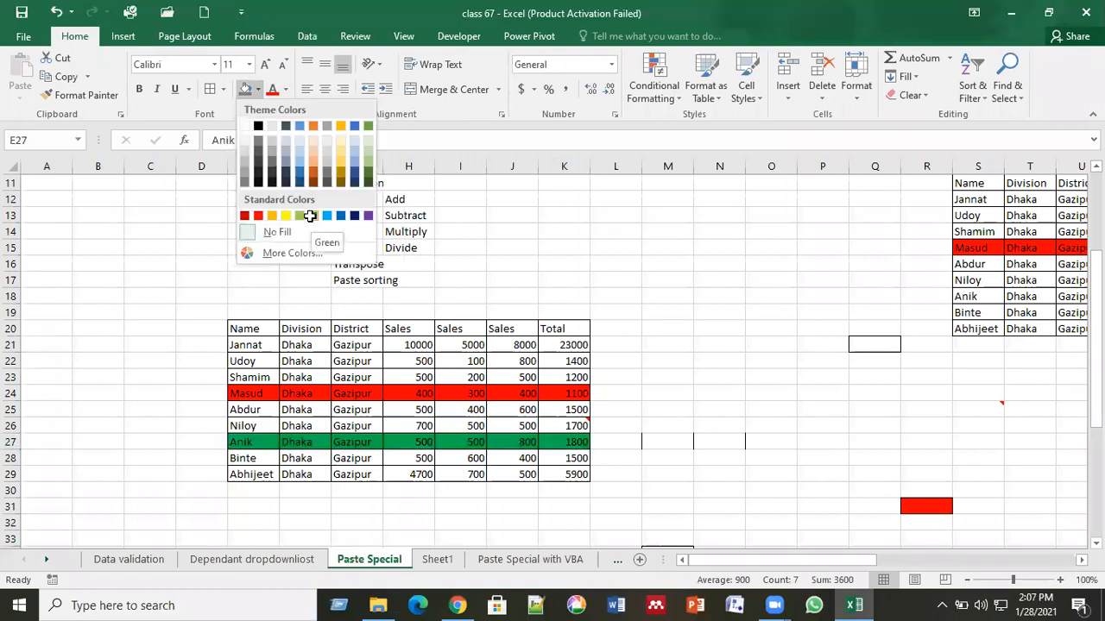
{"action": "left_click", "coordinate": [312, 217]}
{"action": "left_click", "coordinate": [329, 344]}
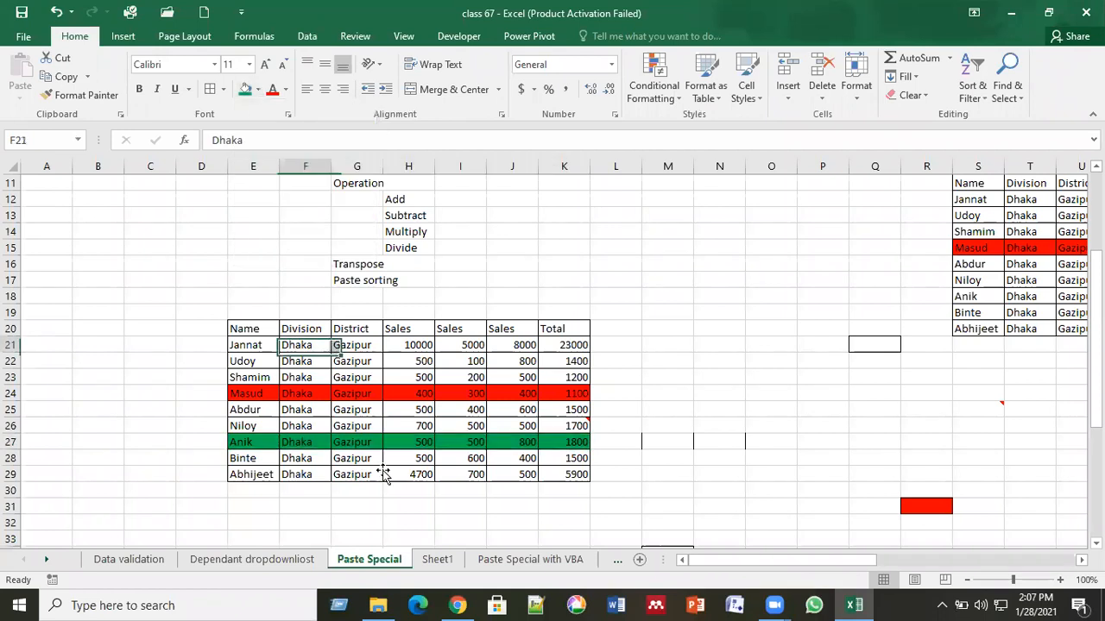
{"action": "left_click", "coordinate": [386, 472]}
{"action": "left_click", "coordinate": [406, 444]}
{"action": "left_click", "coordinate": [408, 399]}
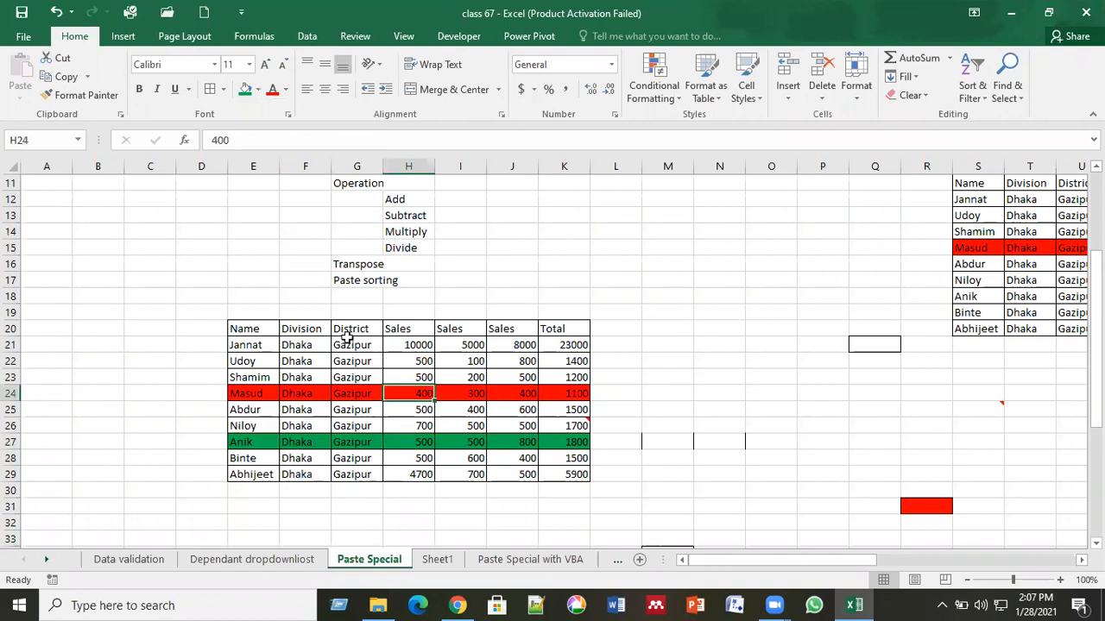
Step: Copy the entire sales table in E20:K29, including its headers
{"action": "left_click", "coordinate": [248, 328]}
{"action": "key", "text": "ctrl+a"}
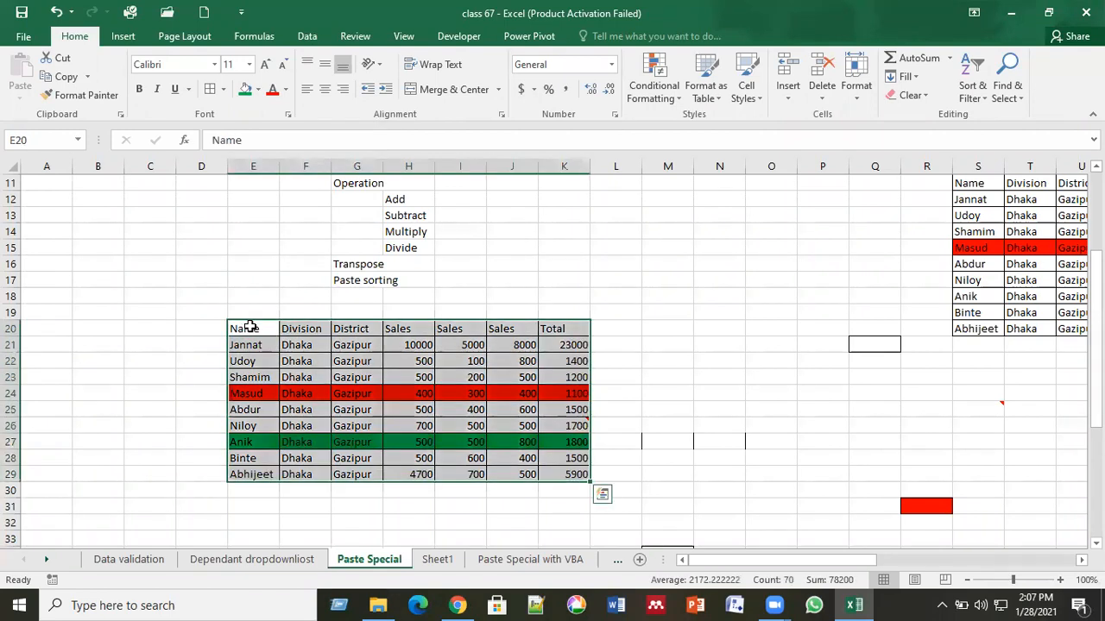
{"action": "key", "text": "ctrl+c"}
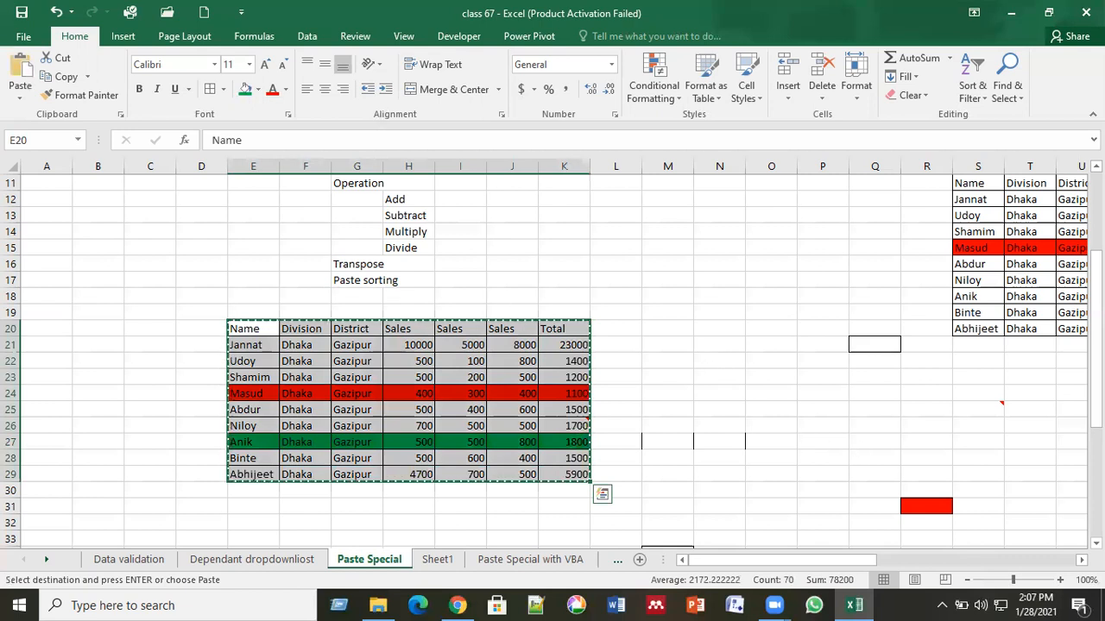
Step: Paste the copied sales table into the empty area below the existing tables, starting at cell K53
{"action": "scroll", "coordinate": [553, 358], "scroll_direction": "down", "scroll_amount": 8}
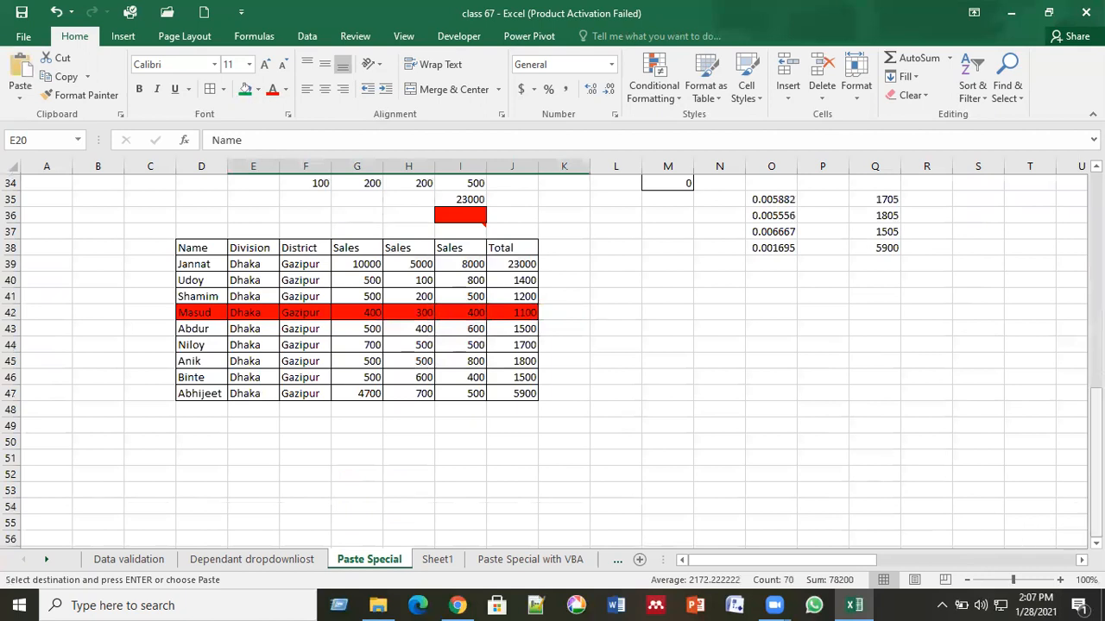
{"action": "scroll", "coordinate": [1006, 500], "scroll_direction": "down", "scroll_amount": 2}
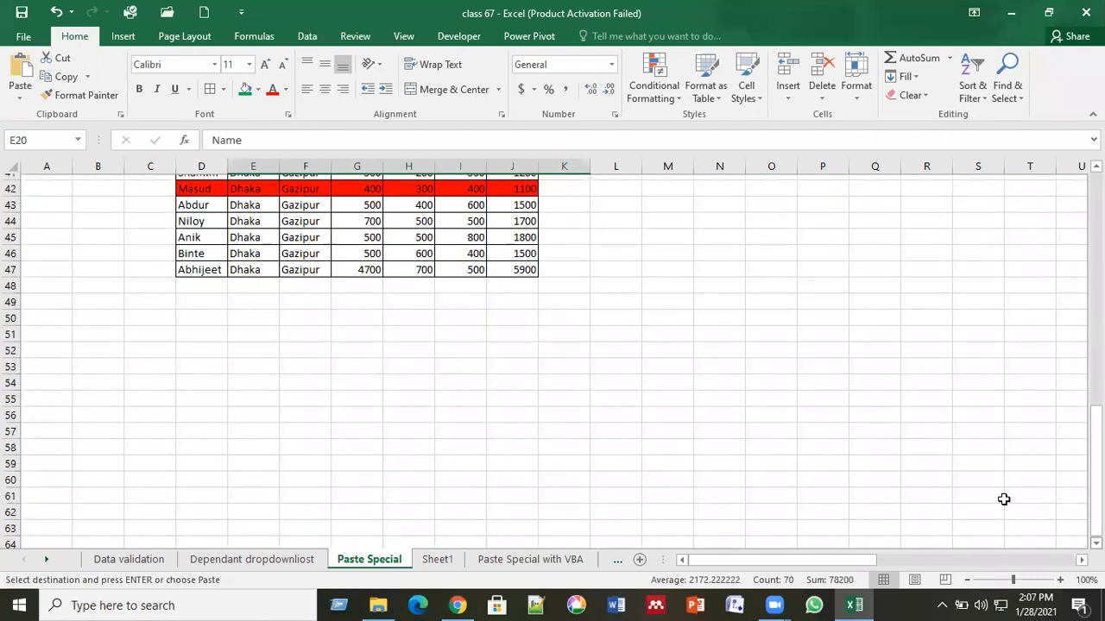
{"action": "scroll", "coordinate": [576, 342], "scroll_direction": "down", "scroll_amount": 1}
{"action": "left_click", "coordinate": [576, 343]}
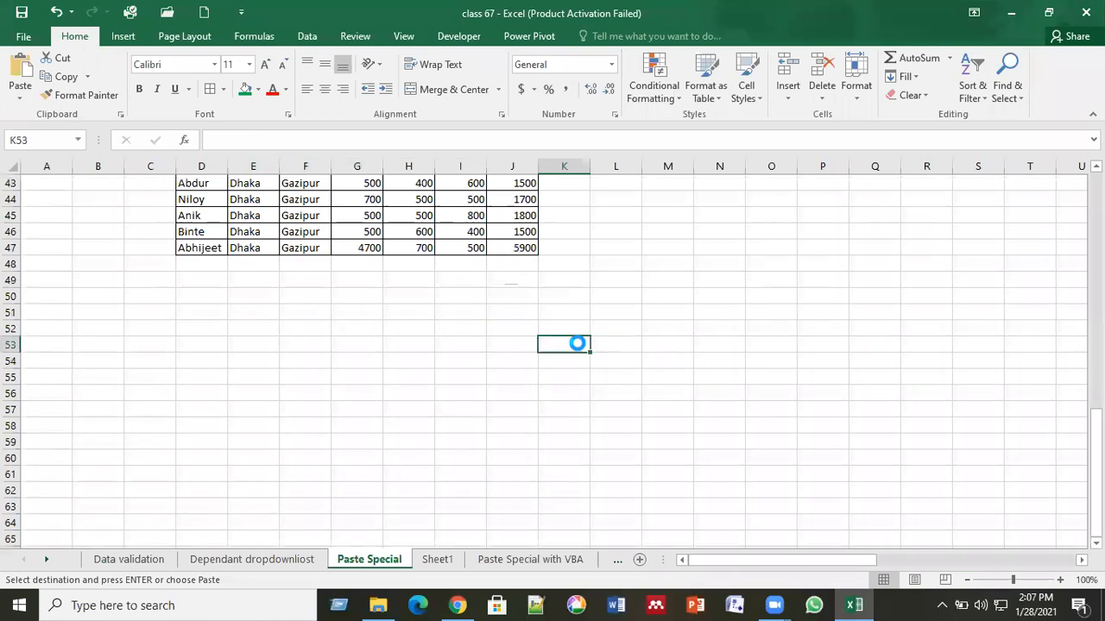
{"action": "key", "text": "ctrl+v"}
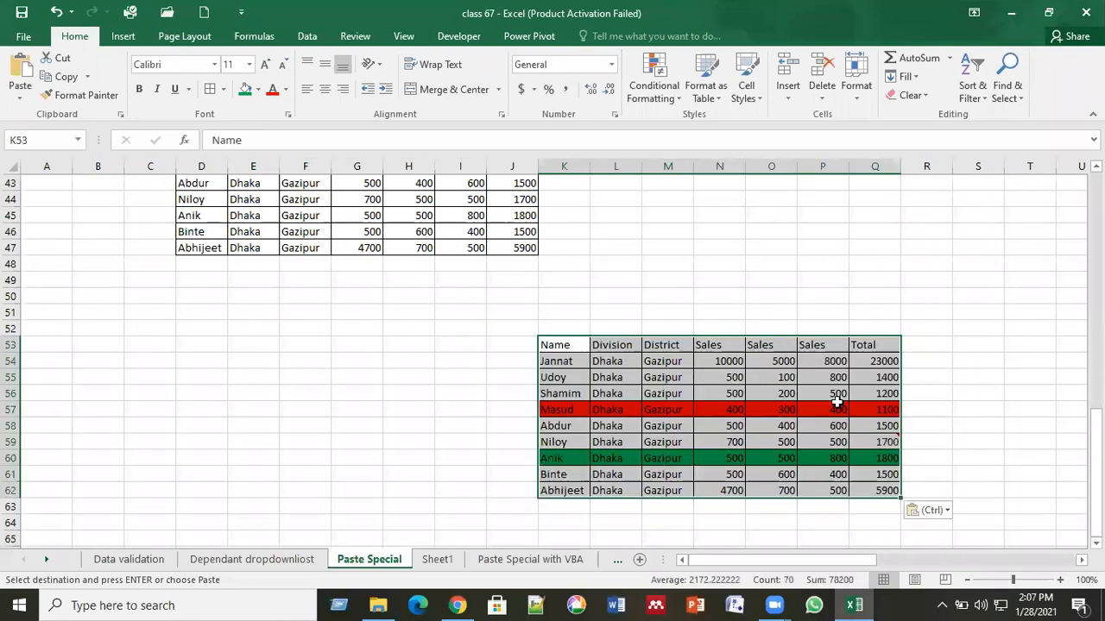
{"action": "left_click", "coordinate": [937, 407]}
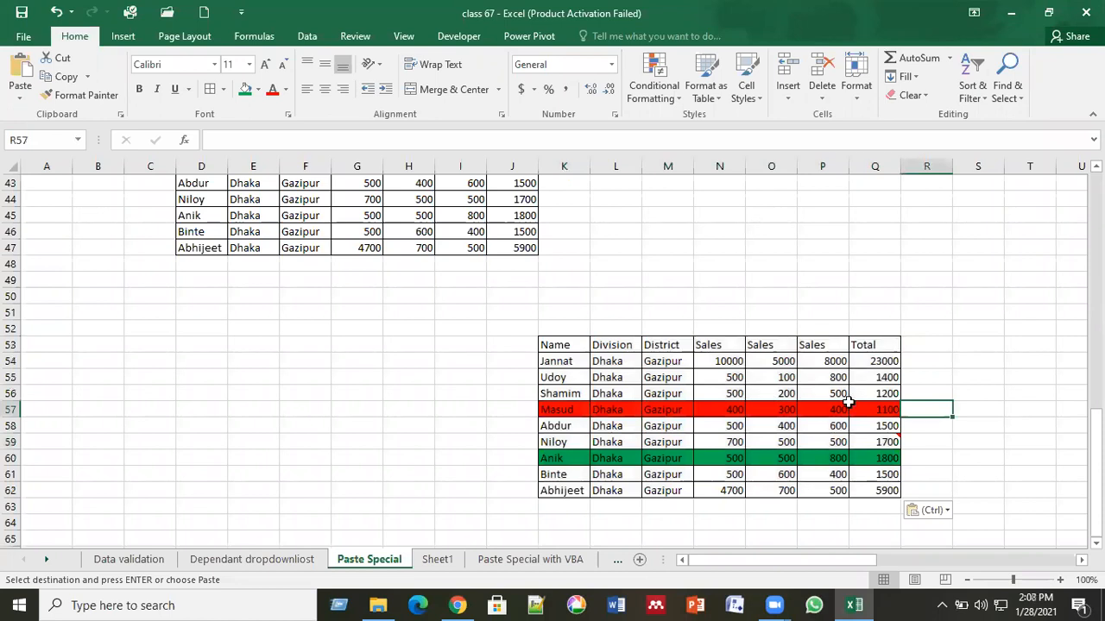
Step: Examine the pasted table's SUM formulas in Q55 and Q60, its Sales values and the red and green rows
{"action": "left_click", "coordinate": [856, 373]}
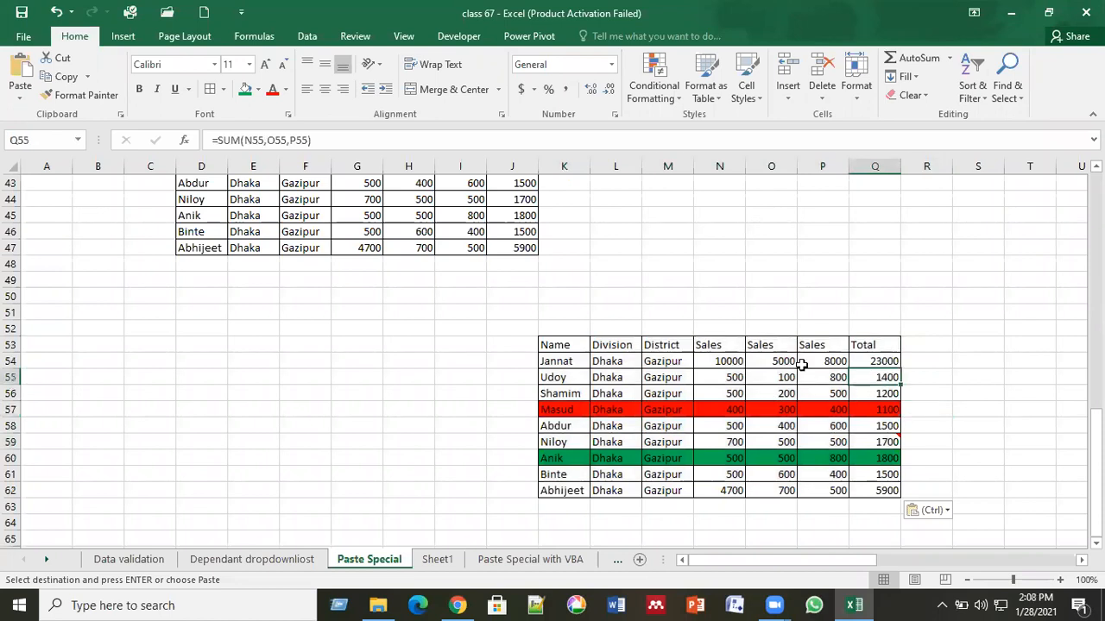
{"action": "key", "text": "Left"}
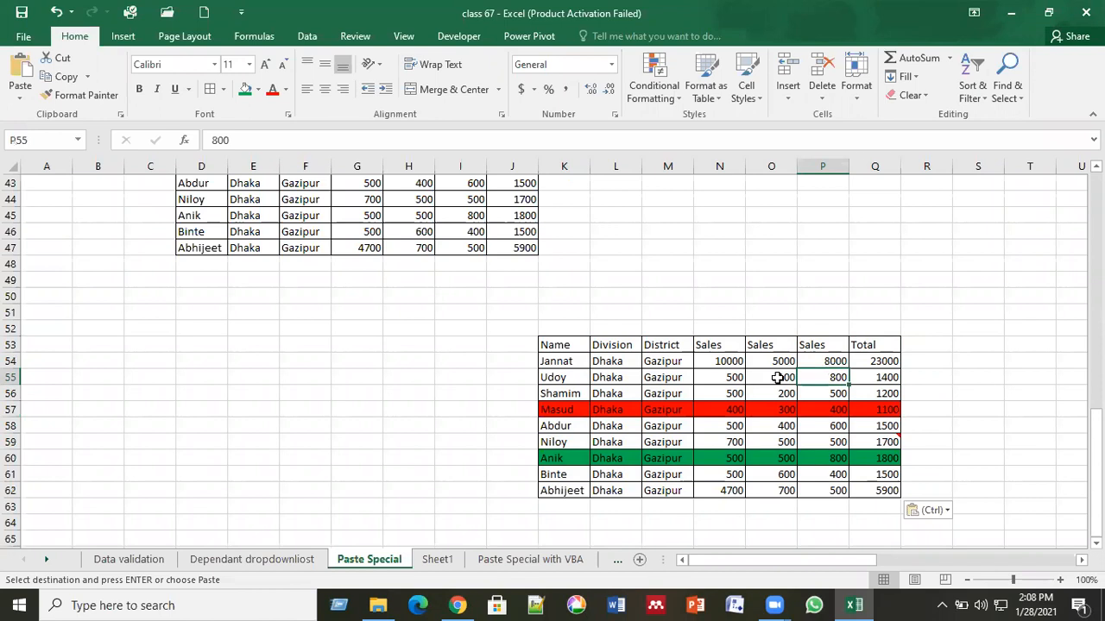
{"action": "left_click", "coordinate": [778, 377]}
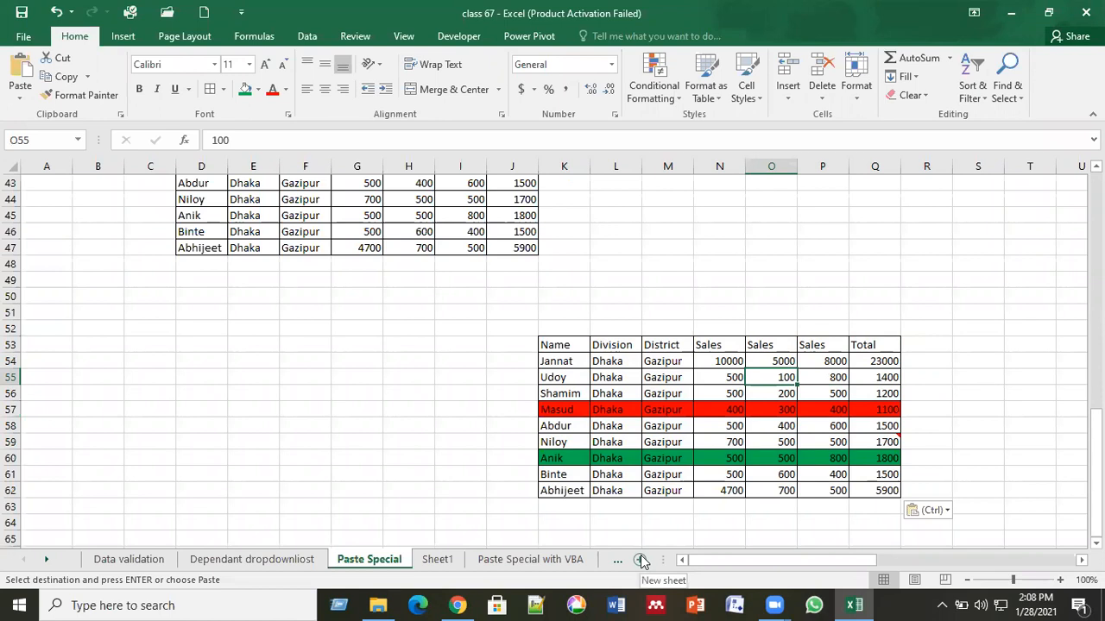
{"action": "left_click", "coordinate": [760, 459]}
{"action": "left_click", "coordinate": [861, 459]}
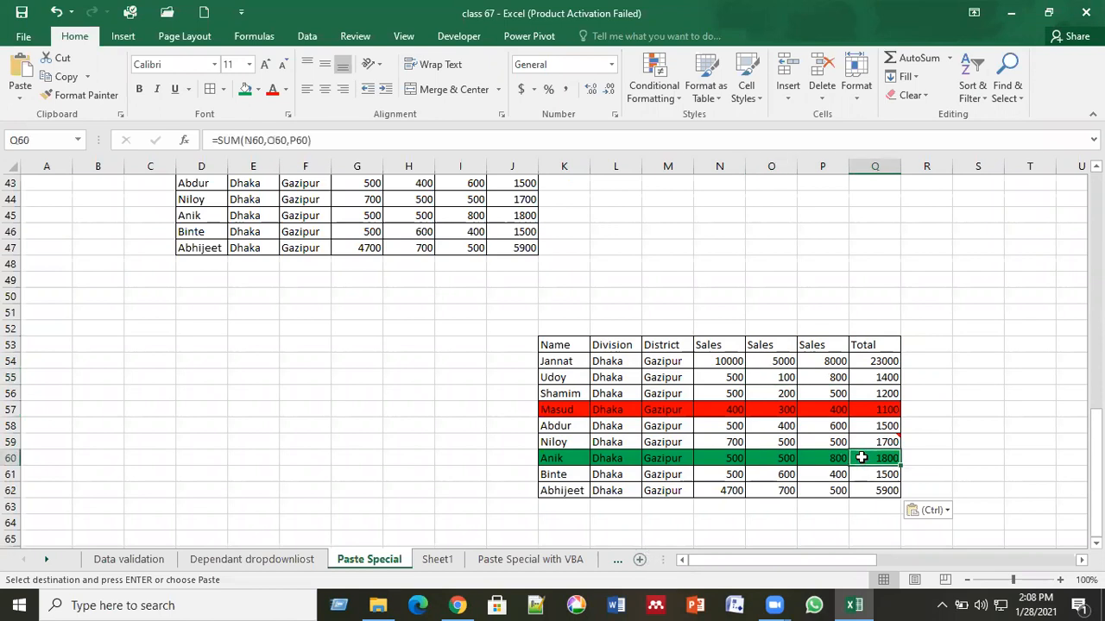
{"action": "left_click", "coordinate": [273, 138]}
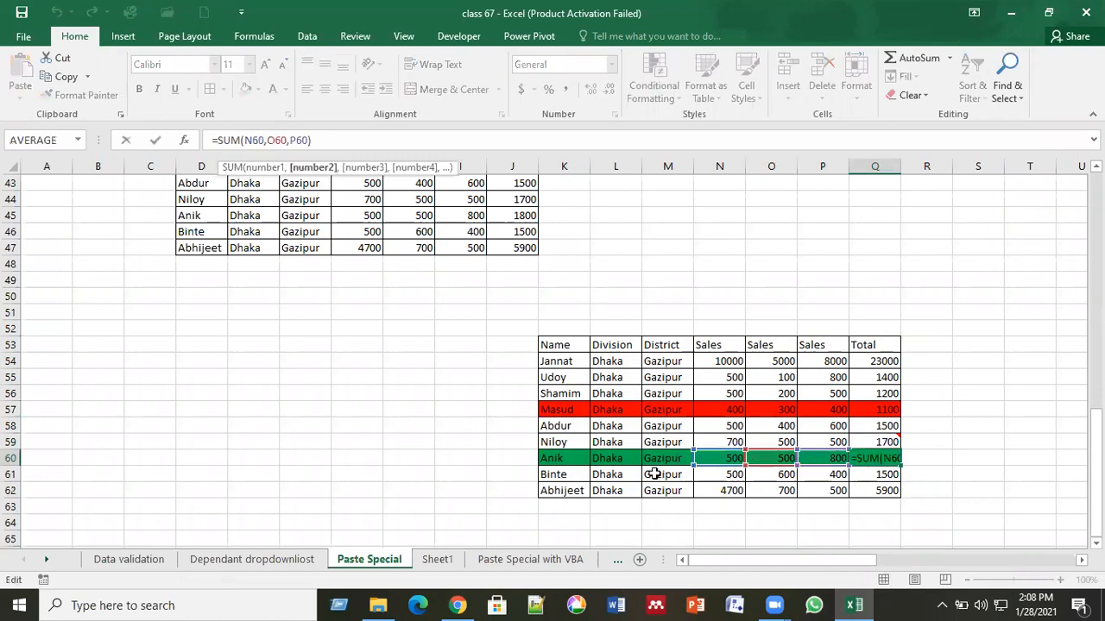
{"action": "key", "text": "Escape"}
{"action": "left_click", "coordinate": [671, 412]}
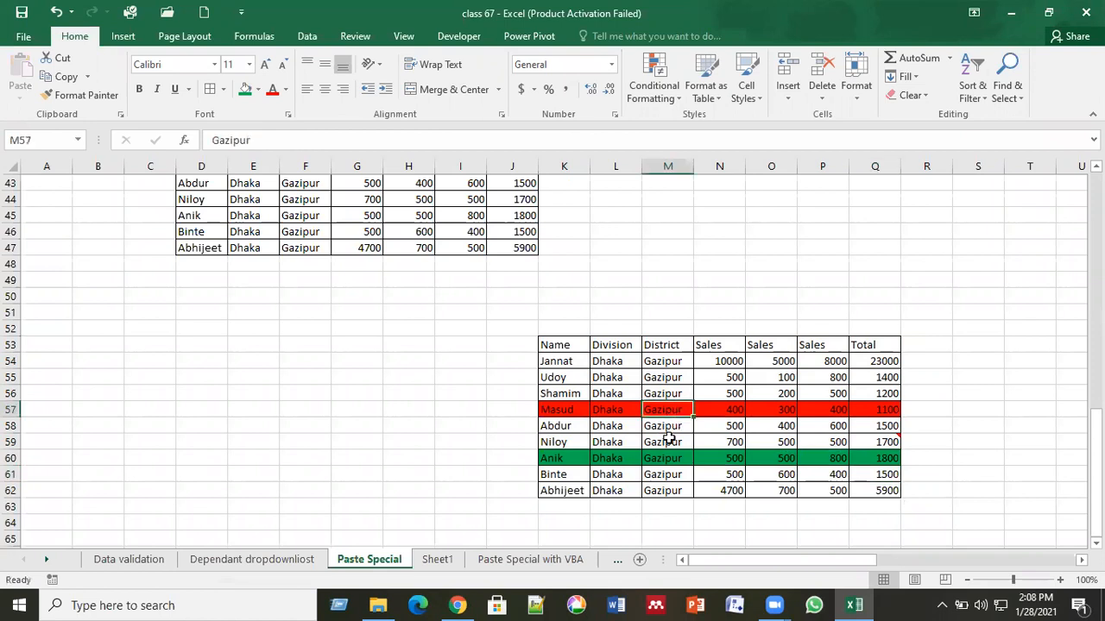
{"action": "left_click", "coordinate": [664, 451]}
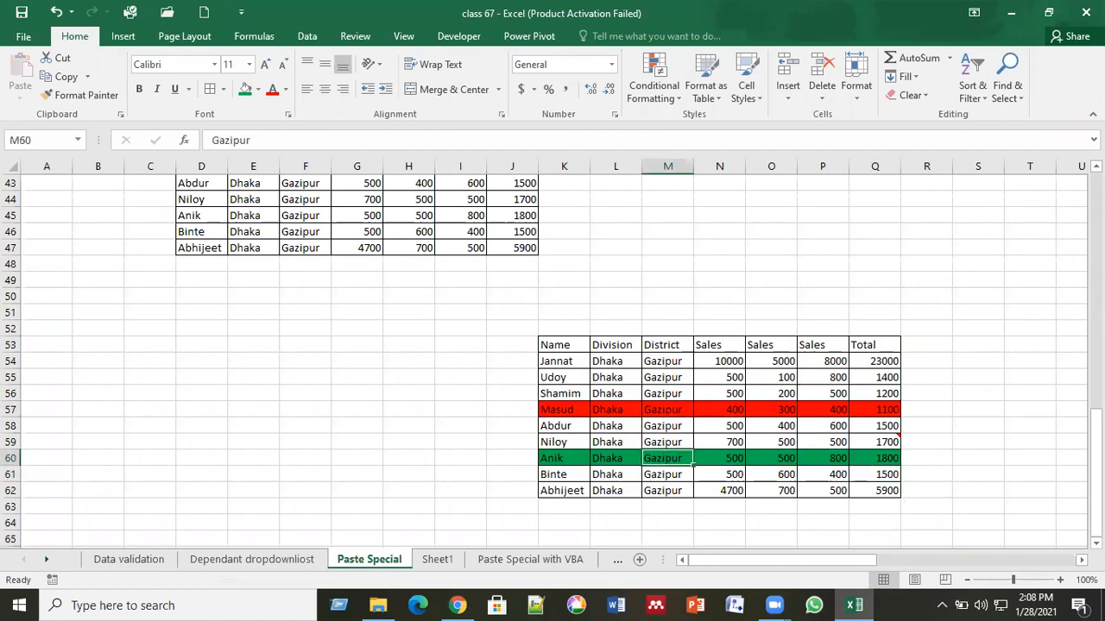
Step: Inspect the SUM formula and its referenced Sales cells in K21 of the original table
{"action": "left_click_drag", "start_coordinate": [1094, 473], "coordinate": [1094, 304]}
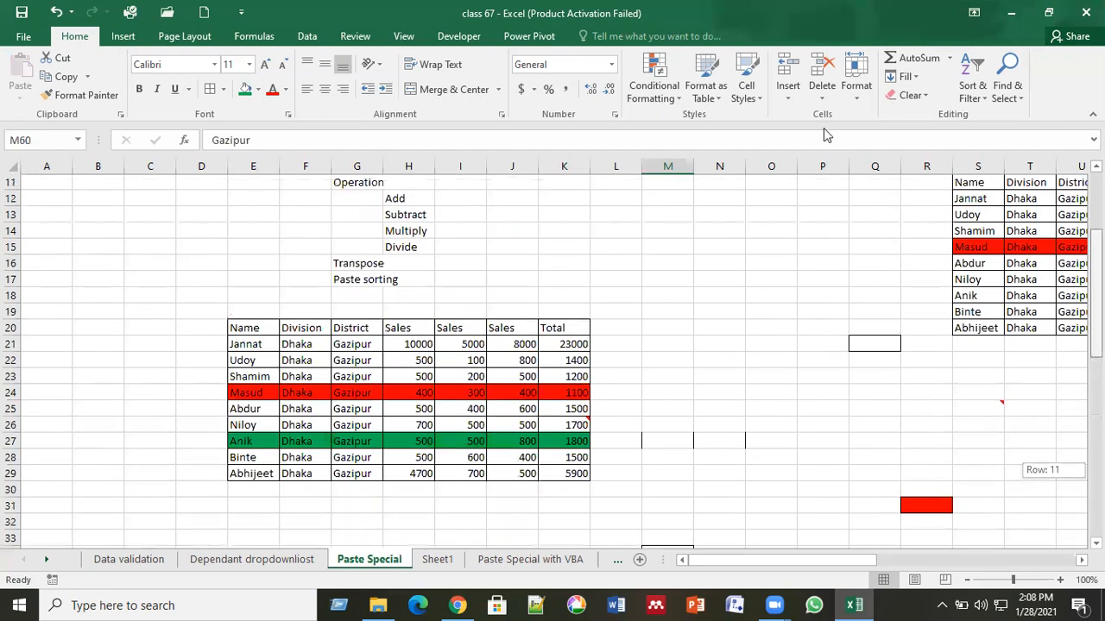
{"action": "left_click", "coordinate": [559, 361]}
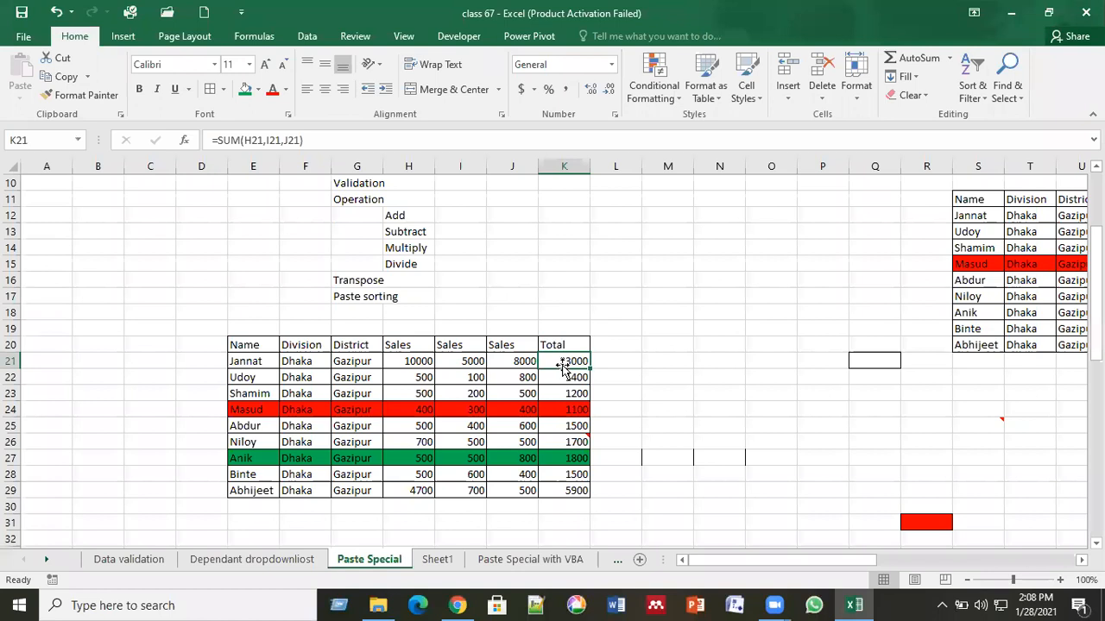
{"action": "left_click", "coordinate": [263, 140]}
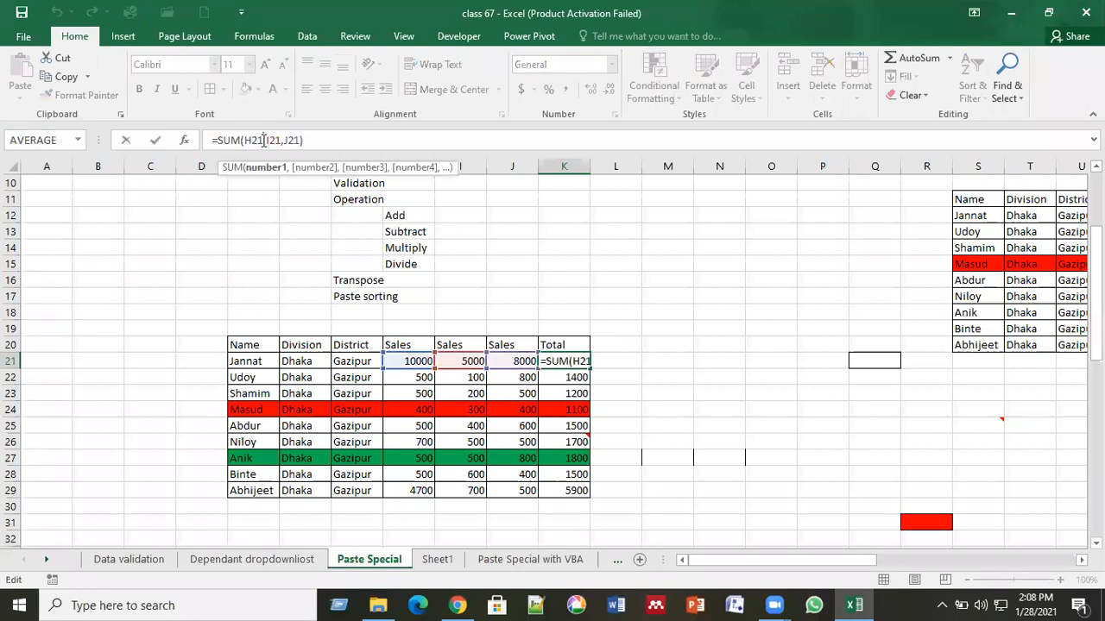
{"action": "key", "text": "Return"}
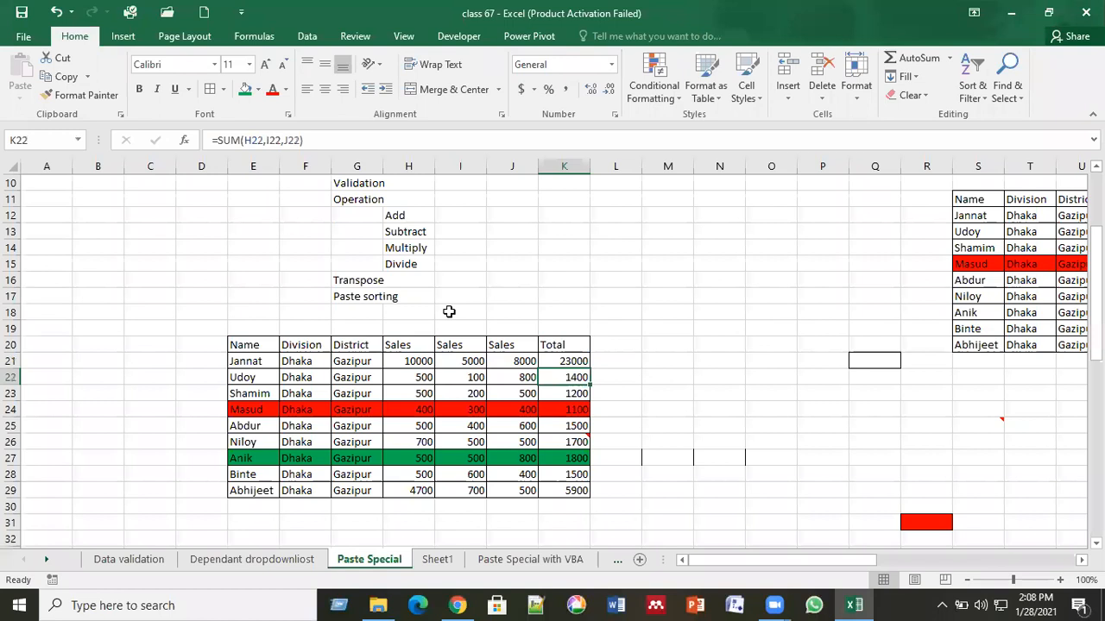
Step: Copy the Total formula from K21, paste it normally into D13 and check the pasted formula
{"action": "left_click", "coordinate": [563, 359]}
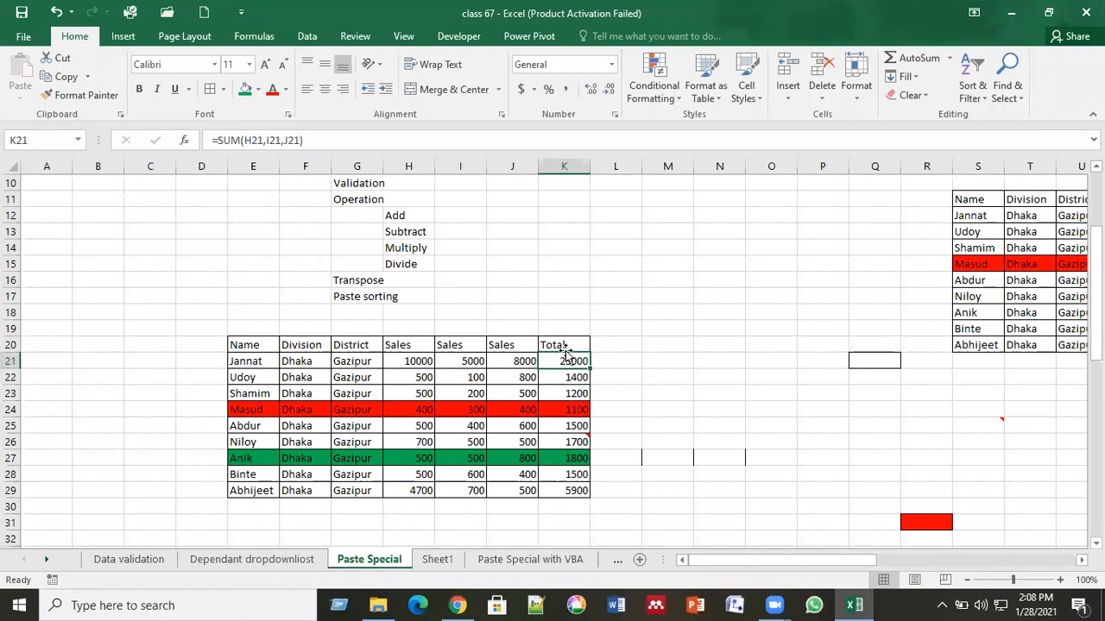
{"action": "key", "text": "ctrl+c"}
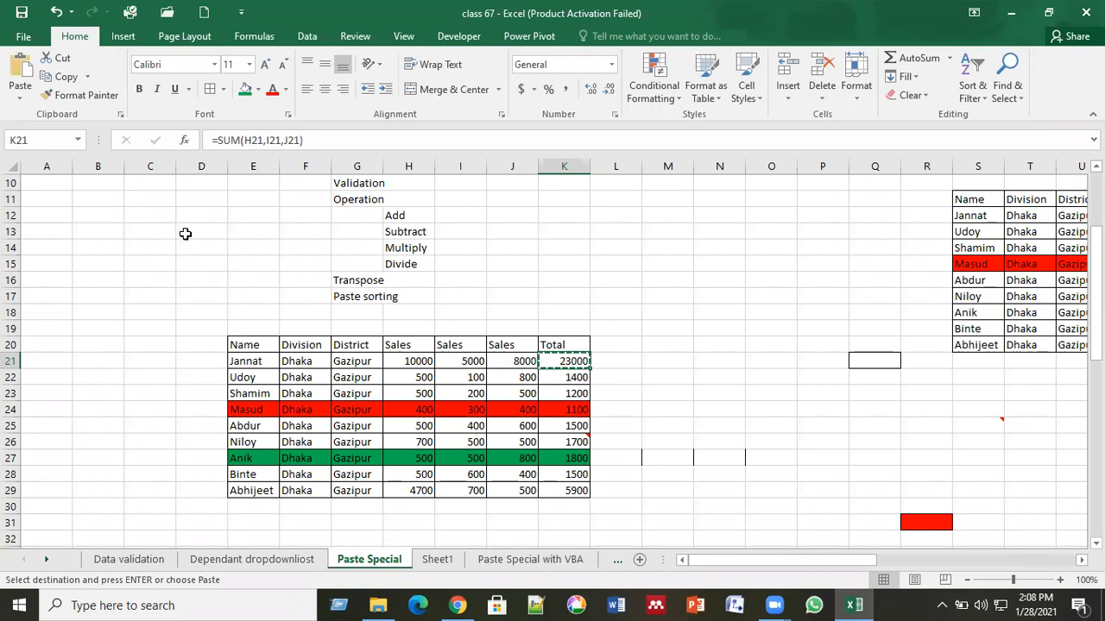
{"action": "left_click", "coordinate": [185, 234]}
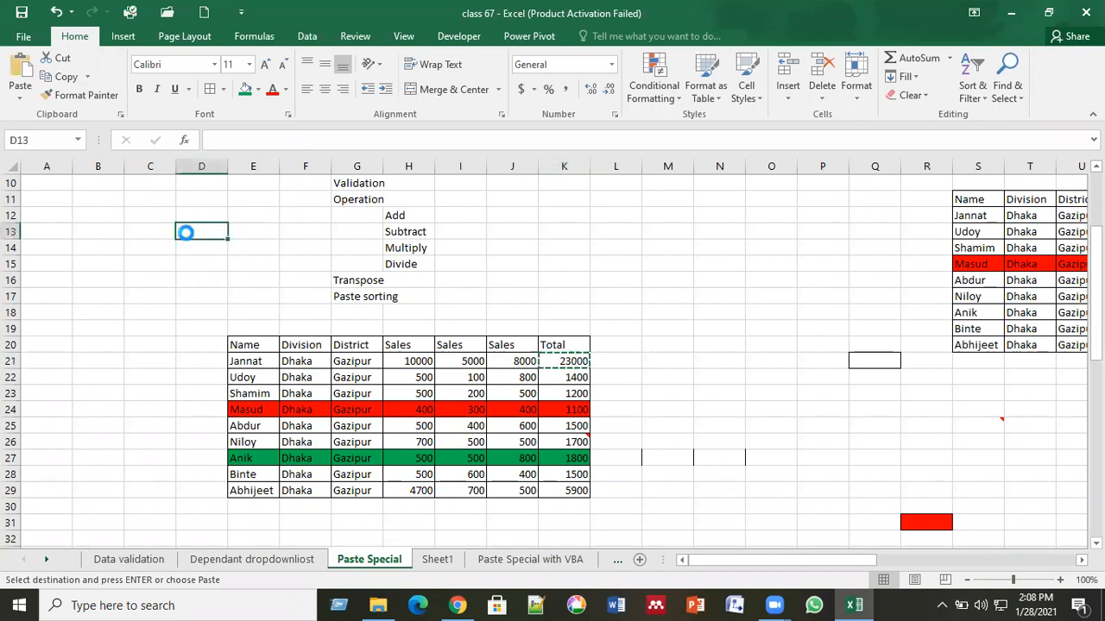
{"action": "key", "text": "ctrl+v"}
{"action": "left_click", "coordinate": [195, 276]}
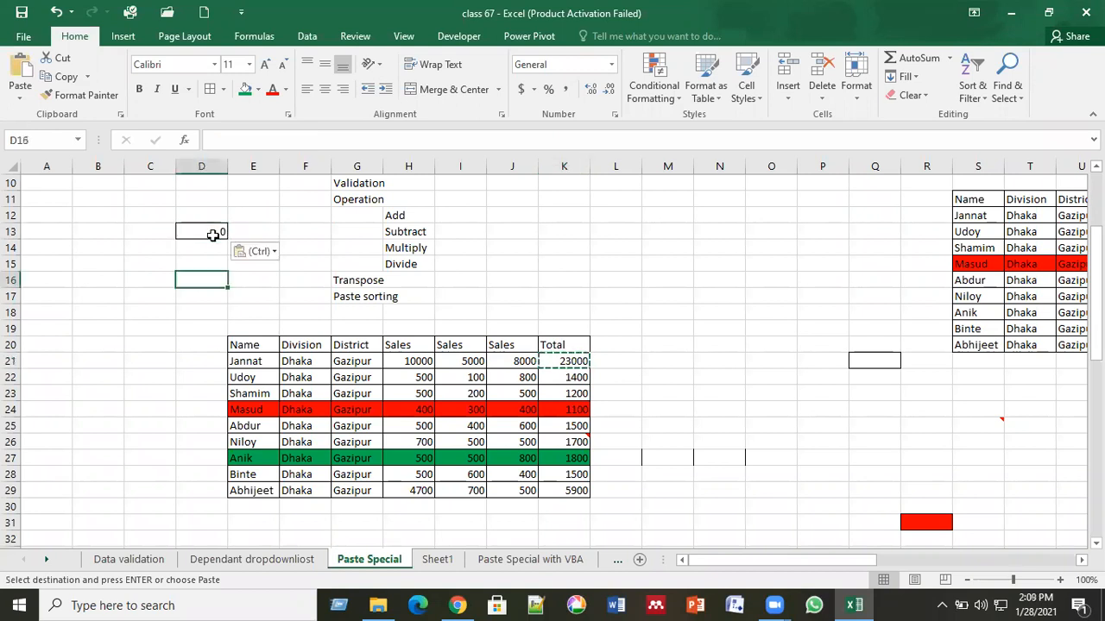
{"action": "left_click", "coordinate": [206, 234]}
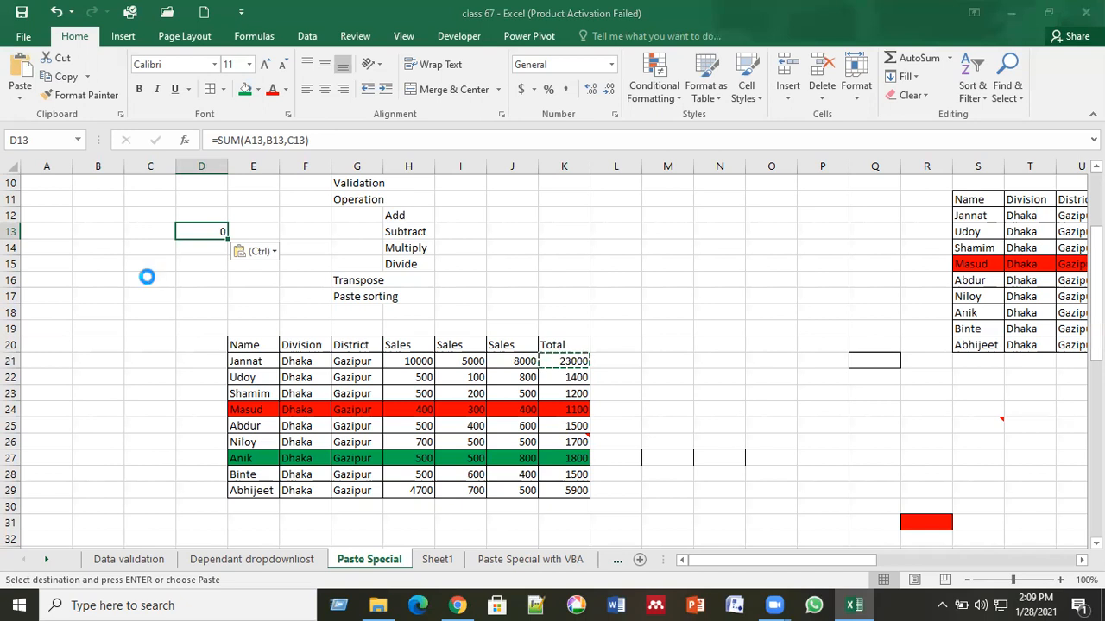
Step: Paste the copied K21 formula into cells C16 and D22 as well
{"action": "left_click", "coordinate": [149, 276]}
{"action": "key", "text": "ctrl+v"}
{"action": "left_click", "coordinate": [143, 331]}
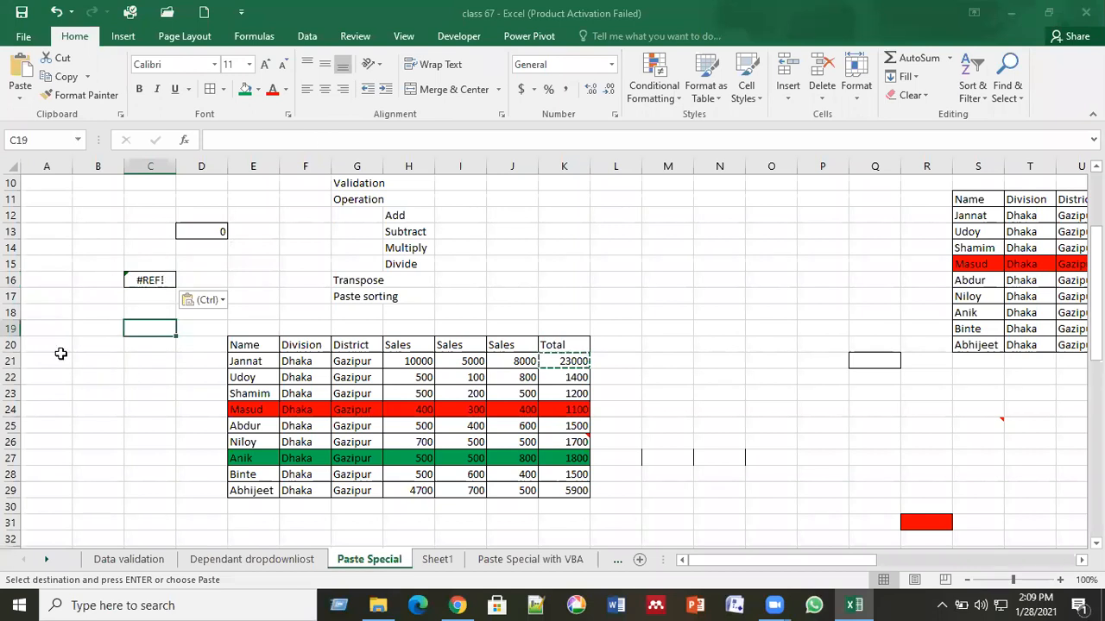
{"action": "left_click", "coordinate": [203, 372]}
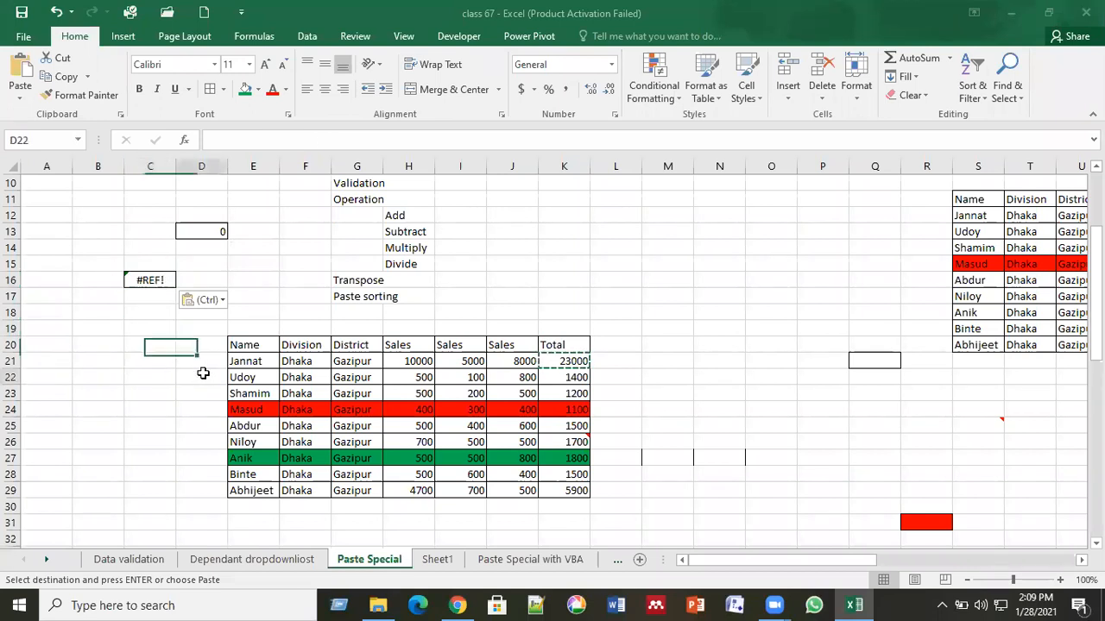
{"action": "key", "text": "ctrl+v"}
{"action": "left_click", "coordinate": [178, 427]}
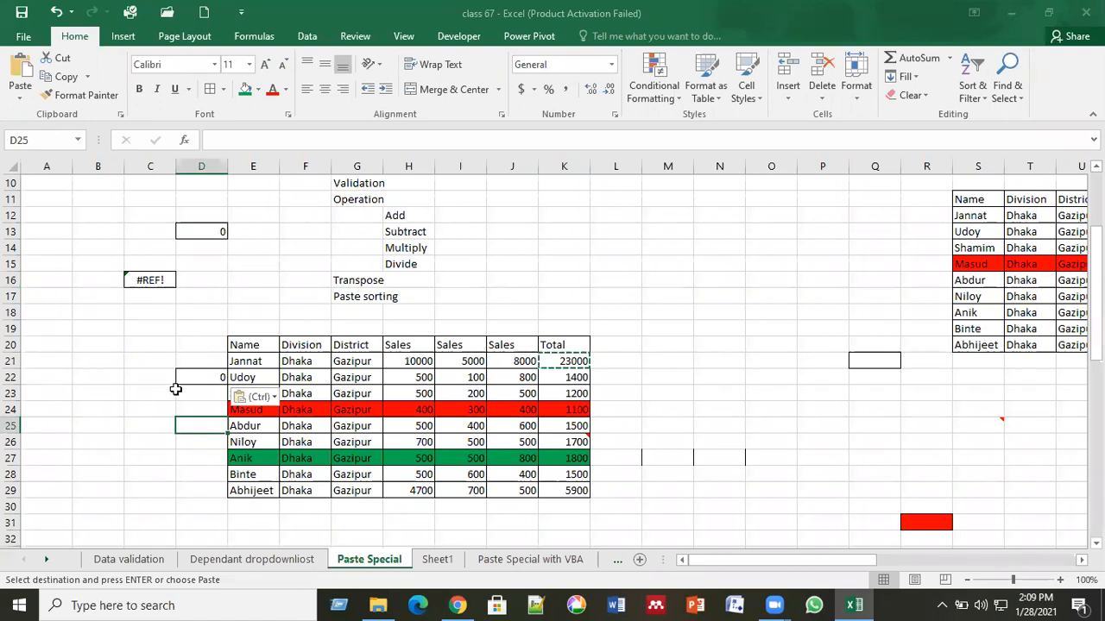
Step: Undo the formula pastes in D22, C16 and D13
{"action": "key", "text": "ctrl"}
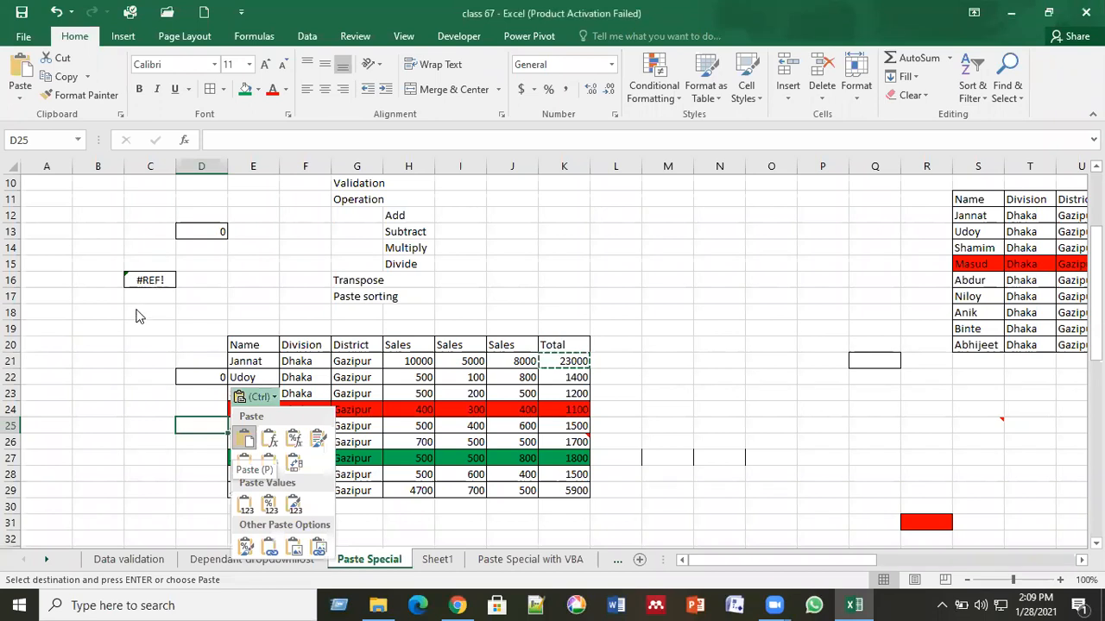
{"action": "key", "text": "Escape"}
{"action": "key", "text": "ctrl+z"}
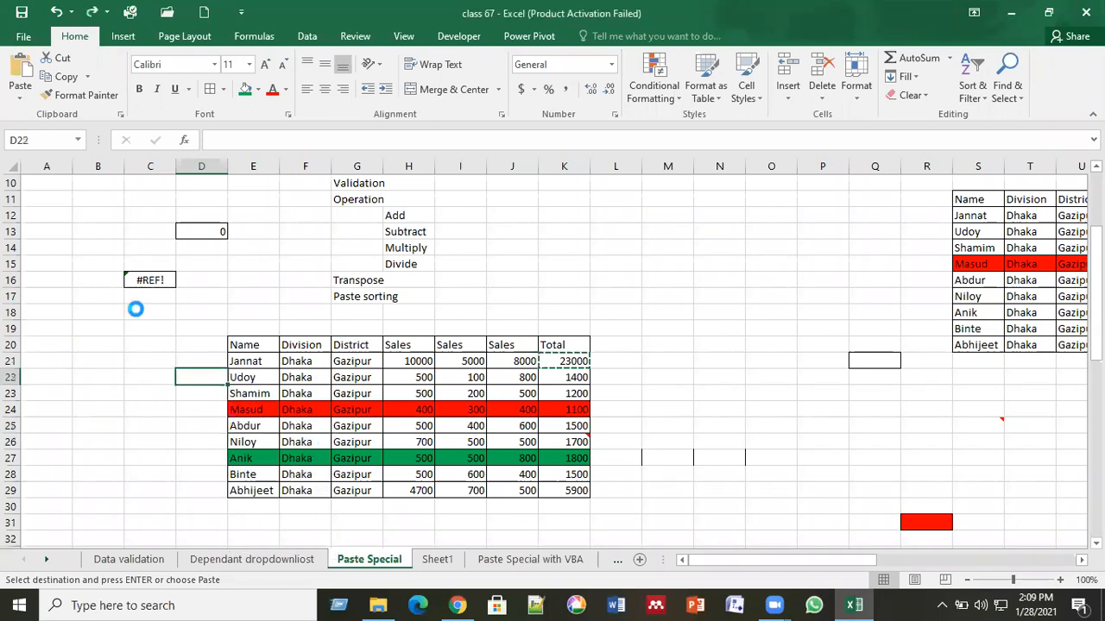
{"action": "key", "text": "ctrl+z"}
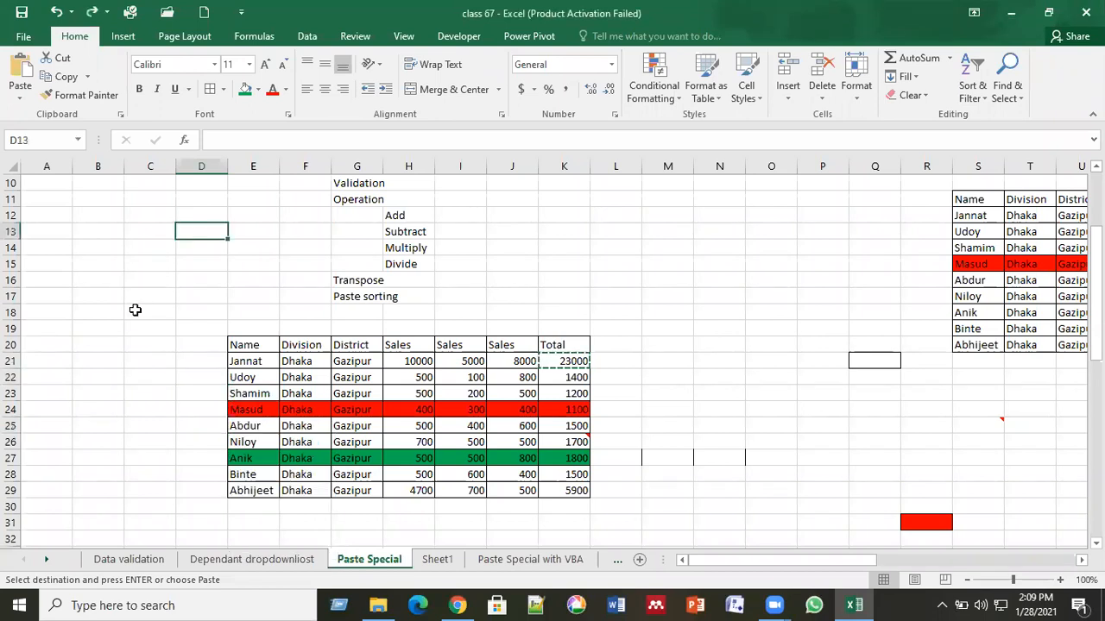
Step: Copy the Total formula cell K21 of the original sales table again
{"action": "left_click", "coordinate": [290, 263]}
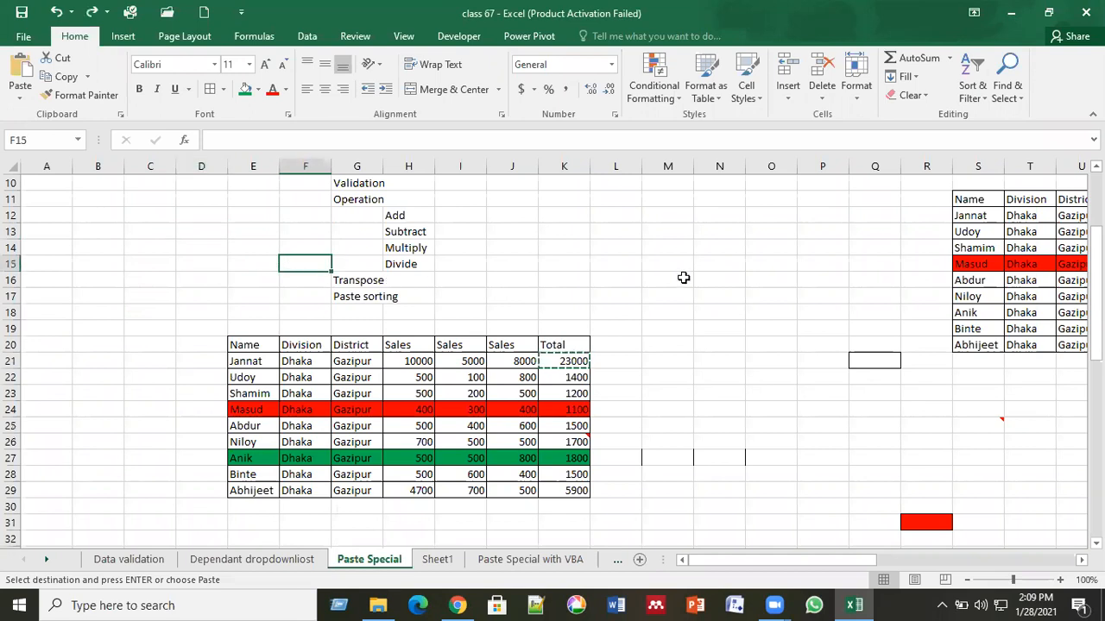
{"action": "left_click", "coordinate": [683, 278]}
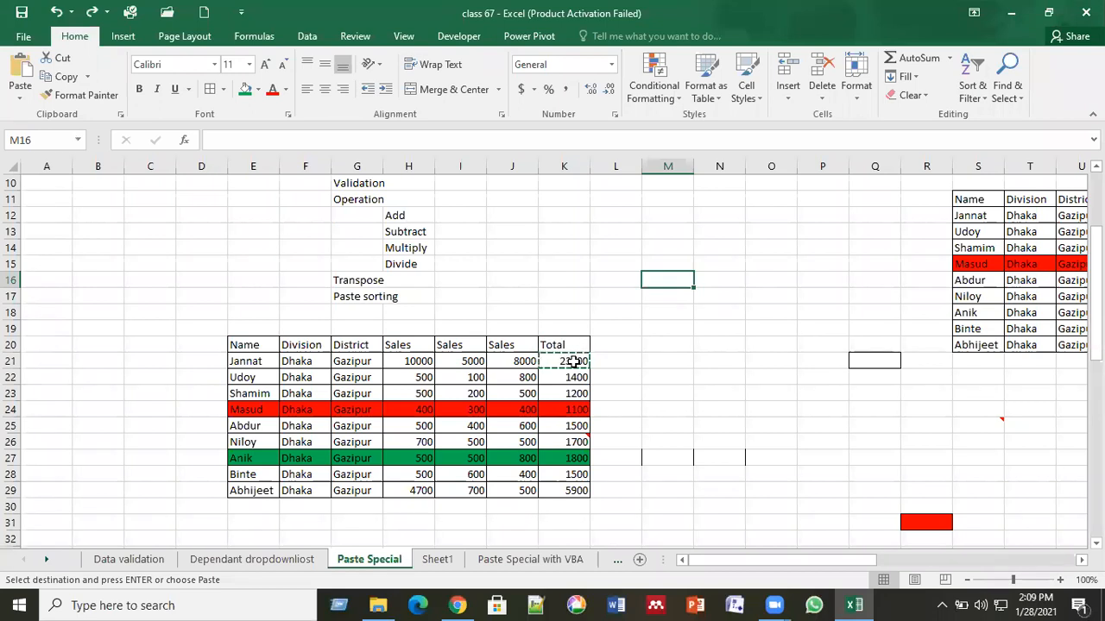
{"action": "key", "text": "ctrl+c"}
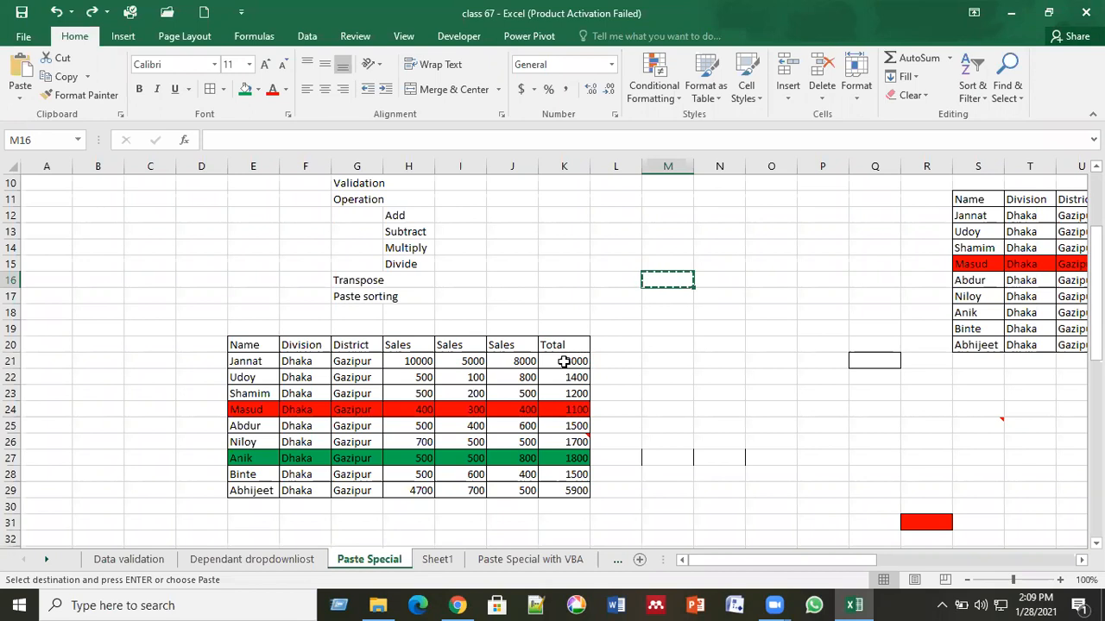
{"action": "left_click", "coordinate": [563, 362]}
{"action": "key", "text": "Escape"}
{"action": "key", "text": "ctrl+c"}
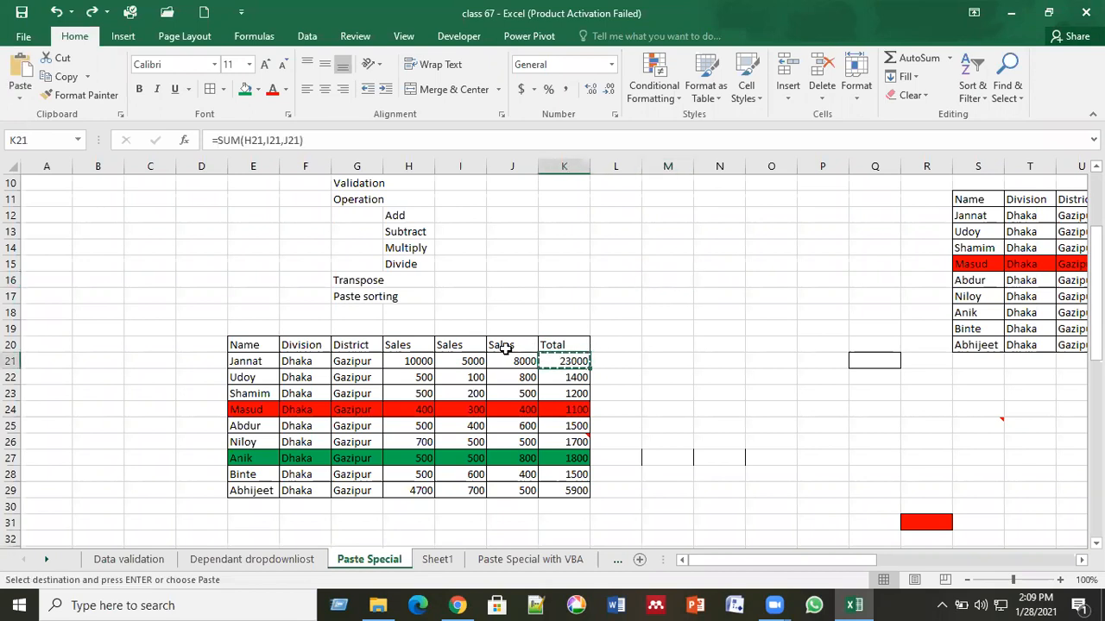
Step: Paste only the formula of the copied Total cell K21 into E13 using the Paste Special Formulas option
{"action": "left_click", "coordinate": [247, 230]}
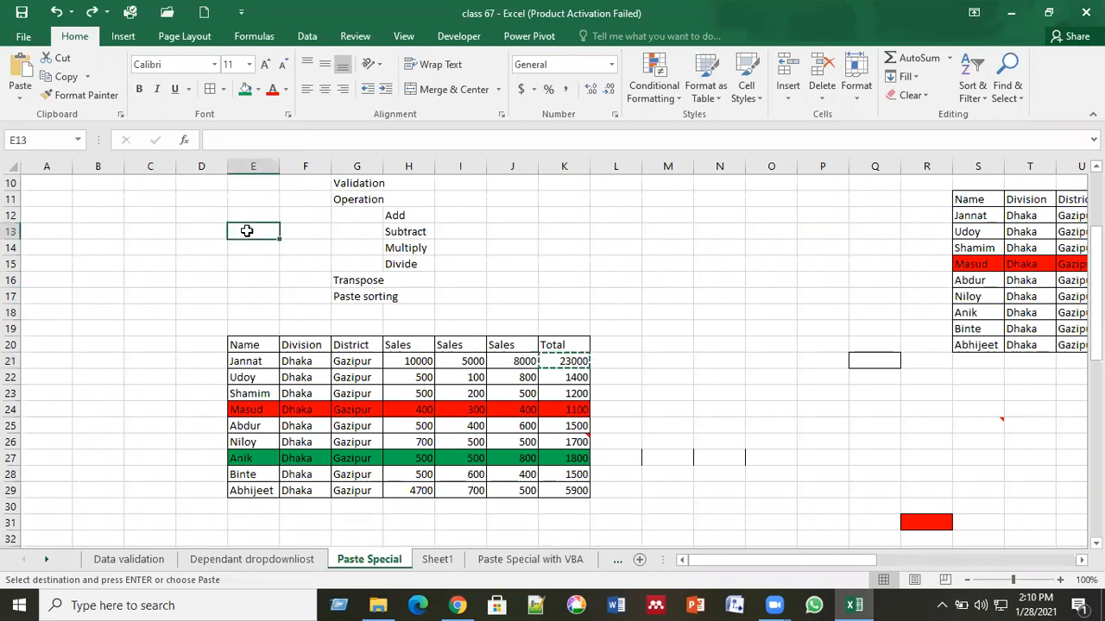
{"action": "right_click", "coordinate": [247, 230]}
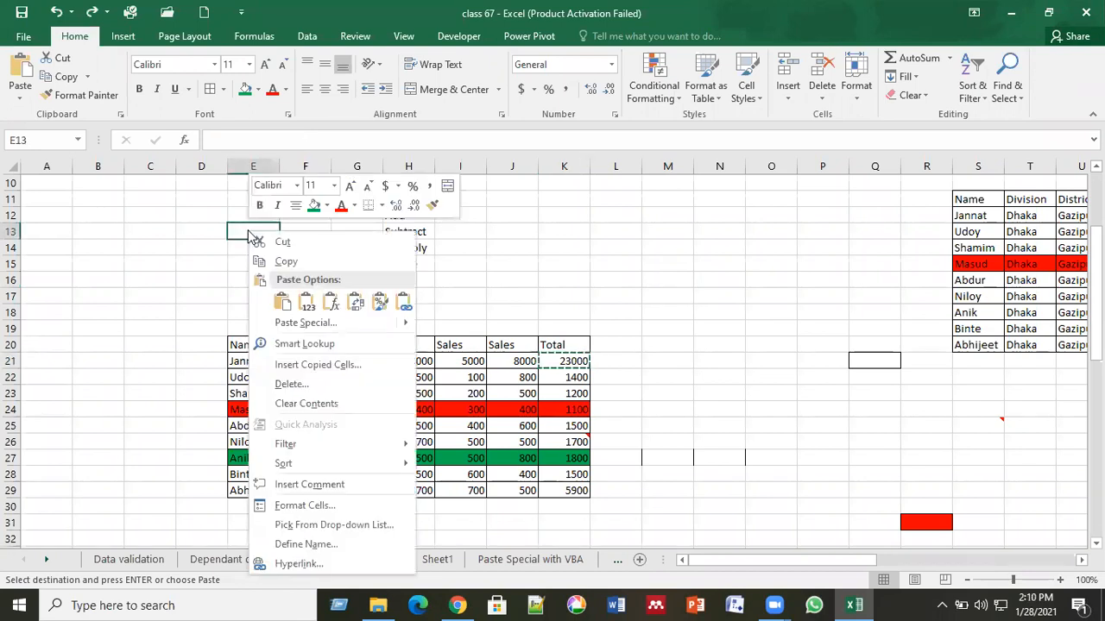
{"action": "left_click", "coordinate": [303, 322]}
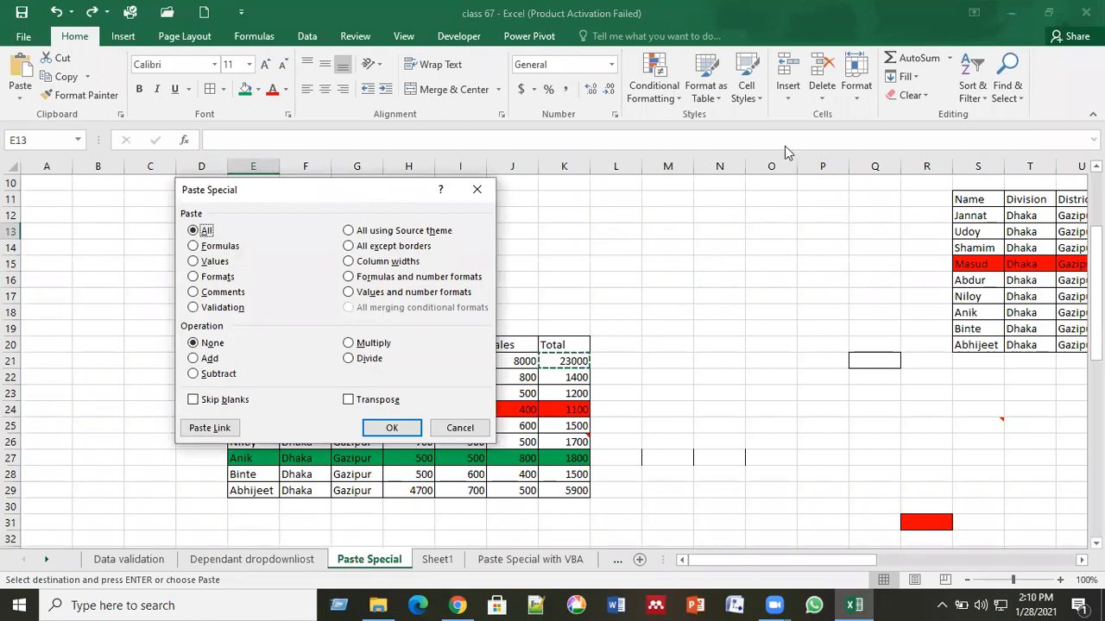
{"action": "left_click_drag", "start_coordinate": [372, 193], "coordinate": [785, 151]}
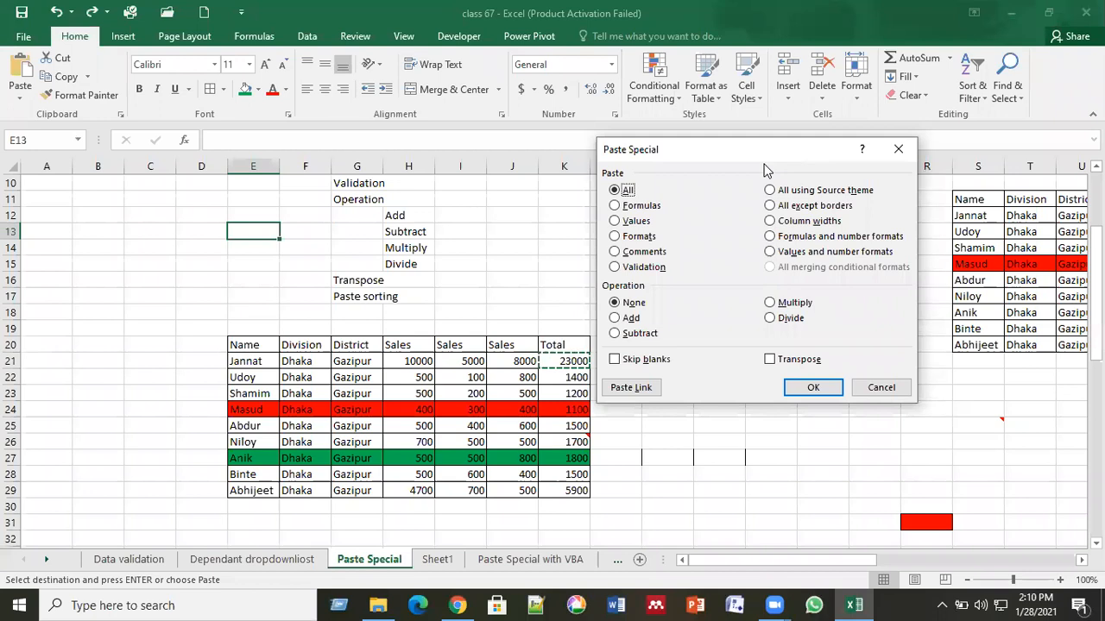
{"action": "left_click", "coordinate": [638, 209]}
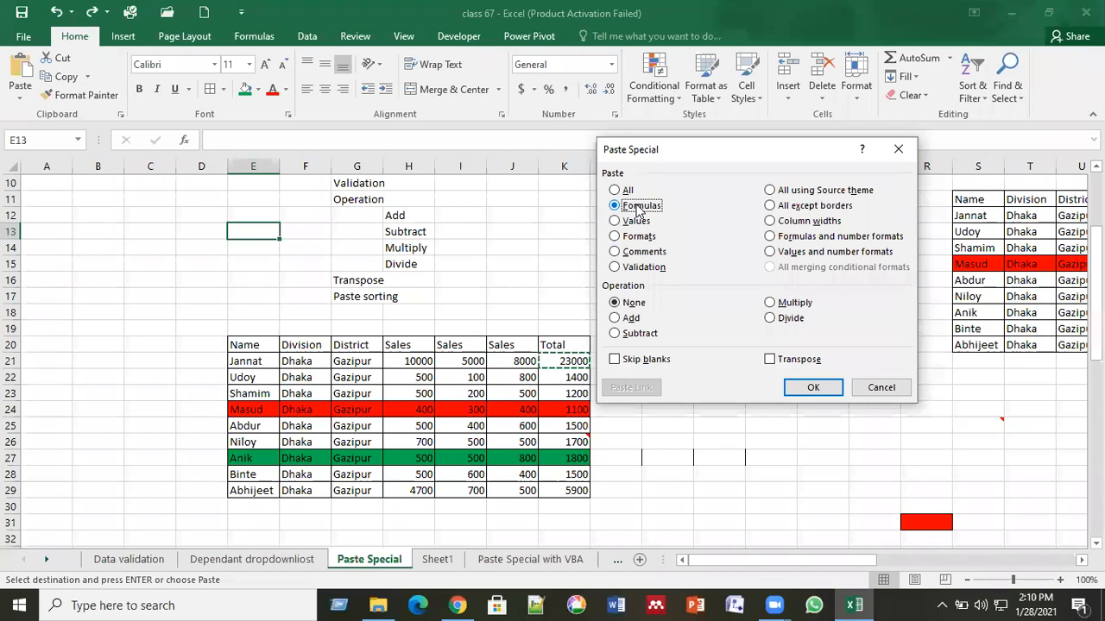
{"action": "left_click", "coordinate": [810, 386]}
{"action": "left_click", "coordinate": [525, 262]}
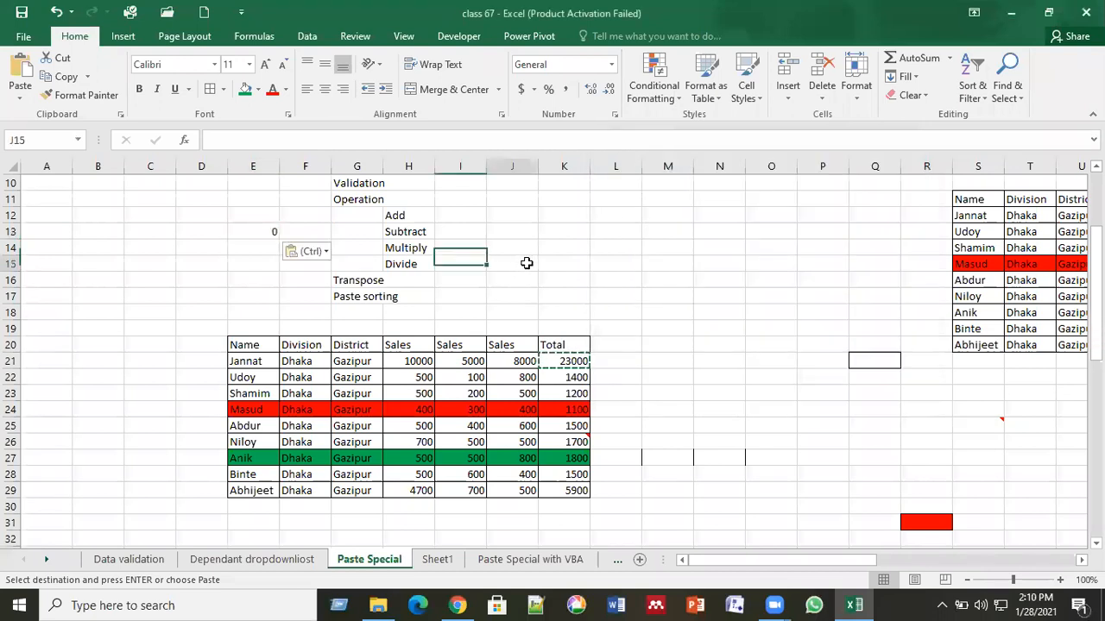
Step: Inspect the pasted formula's references in E13 and compare them with the source cells H21, I21 and J21
{"action": "left_click", "coordinate": [252, 232]}
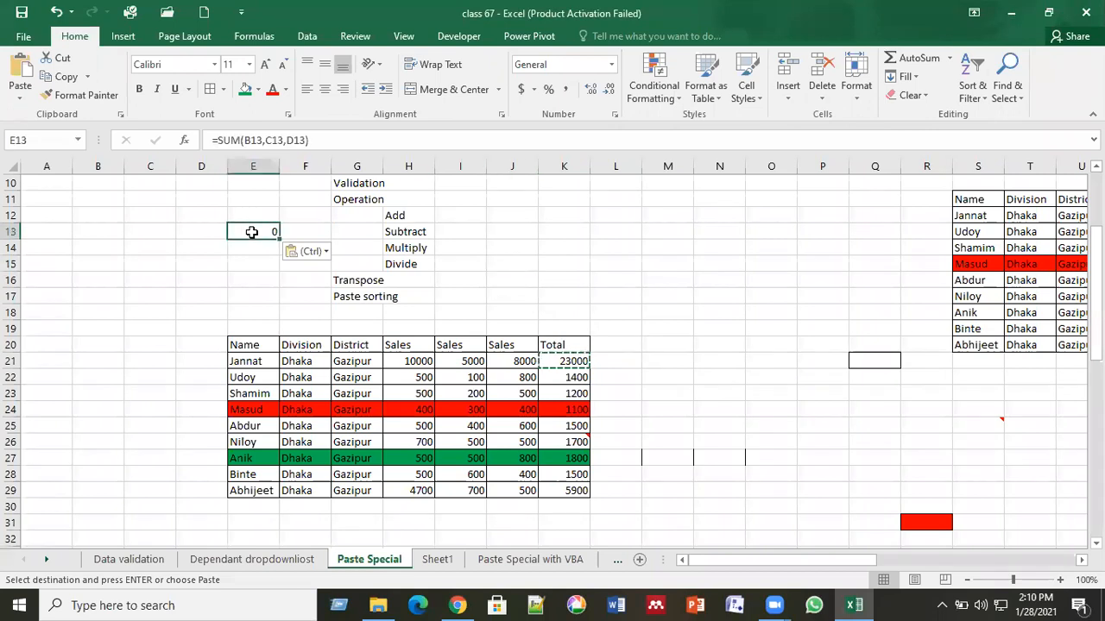
{"action": "left_click", "coordinate": [267, 139]}
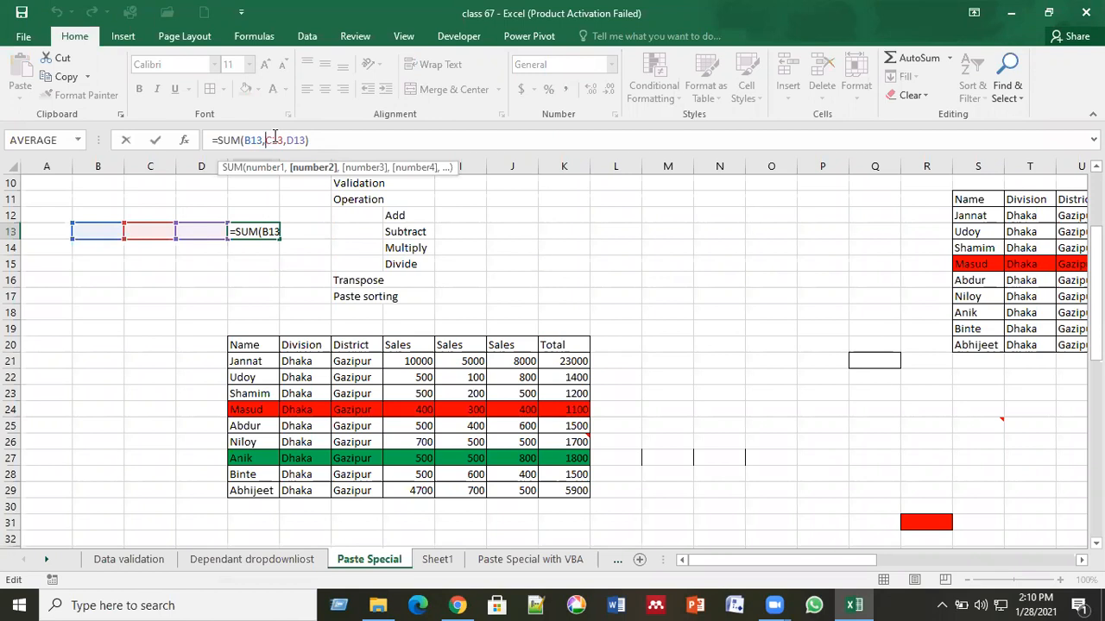
{"action": "key", "text": "Return"}
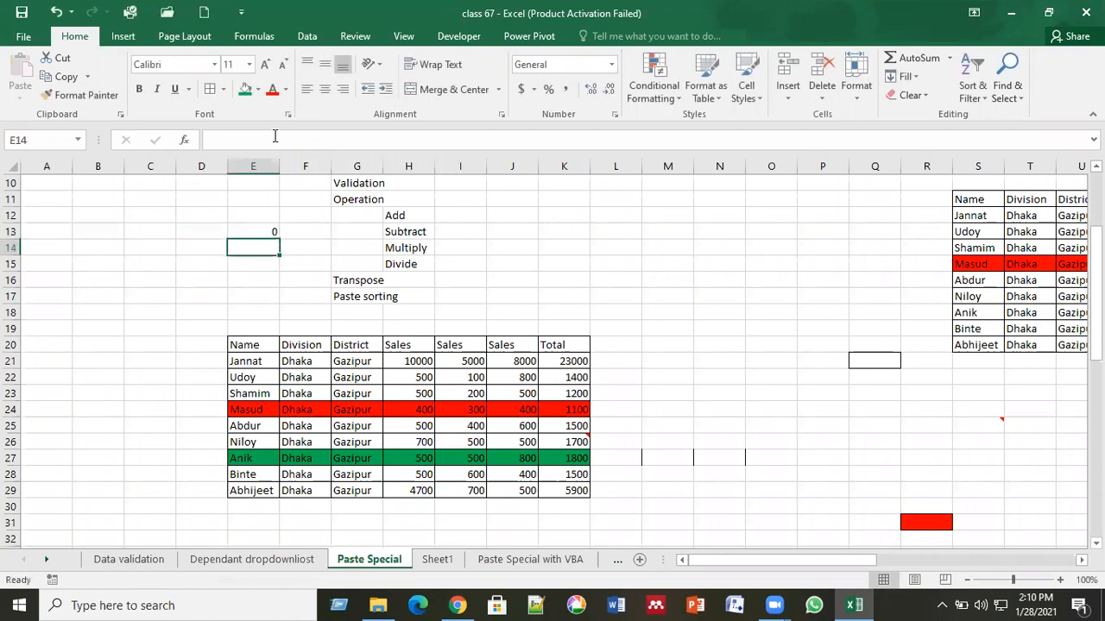
{"action": "left_click", "coordinate": [421, 361]}
{"action": "left_click", "coordinate": [476, 361]}
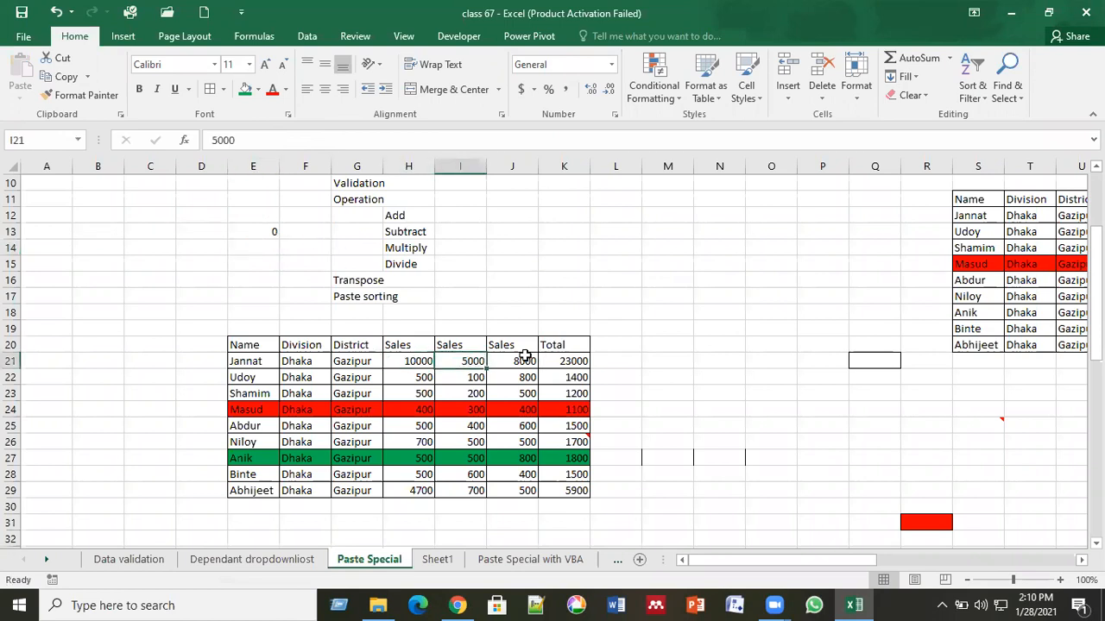
{"action": "left_click", "coordinate": [522, 361]}
{"action": "left_click", "coordinate": [204, 232]}
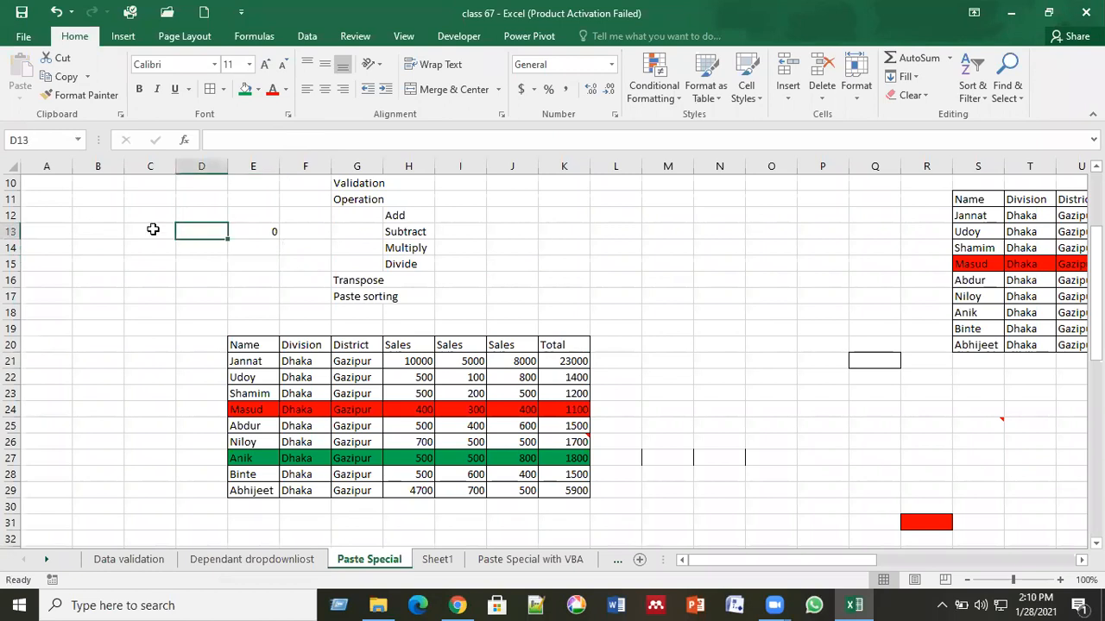
{"action": "left_click", "coordinate": [153, 228]}
Step: Enter 10, 20 and 30 in B13, C13 and D13 to test the pasted formula in E13
{"action": "left_click", "coordinate": [106, 231]}
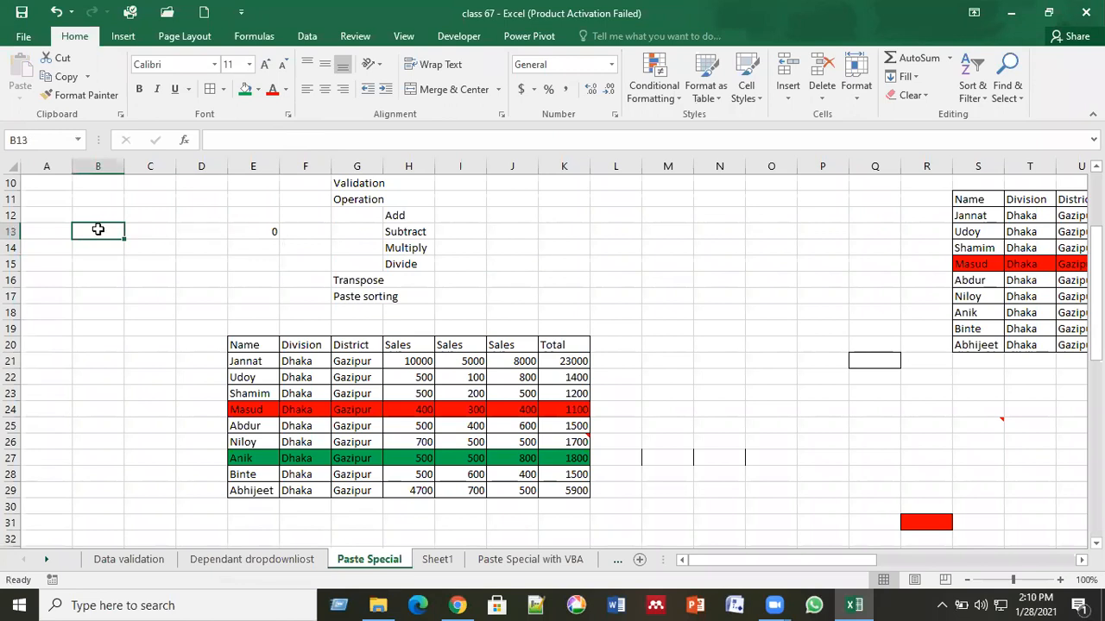
{"action": "type", "text": "10"}
{"action": "key", "text": "Tab"}
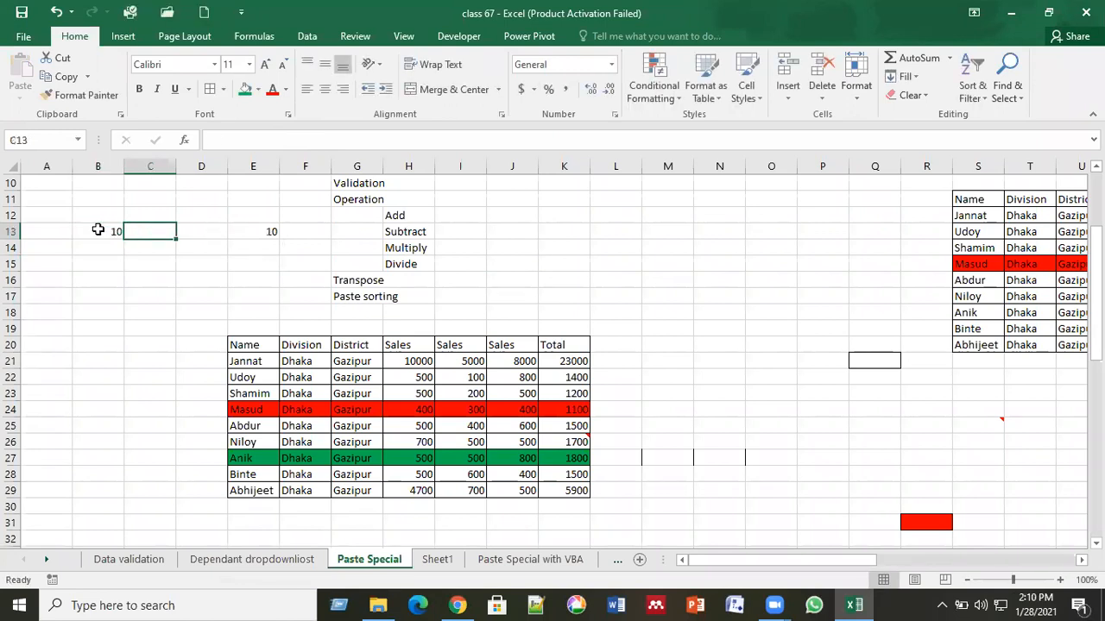
{"action": "type", "text": "20"}
{"action": "key", "text": "Tab"}
{"action": "type", "text": "30"}
{"action": "key", "text": "Tab"}
{"action": "left_click", "coordinate": [98, 230]}
{"action": "key", "text": "Tab"}
{"action": "key", "text": "Tab"}
{"action": "key", "text": "Tab"}
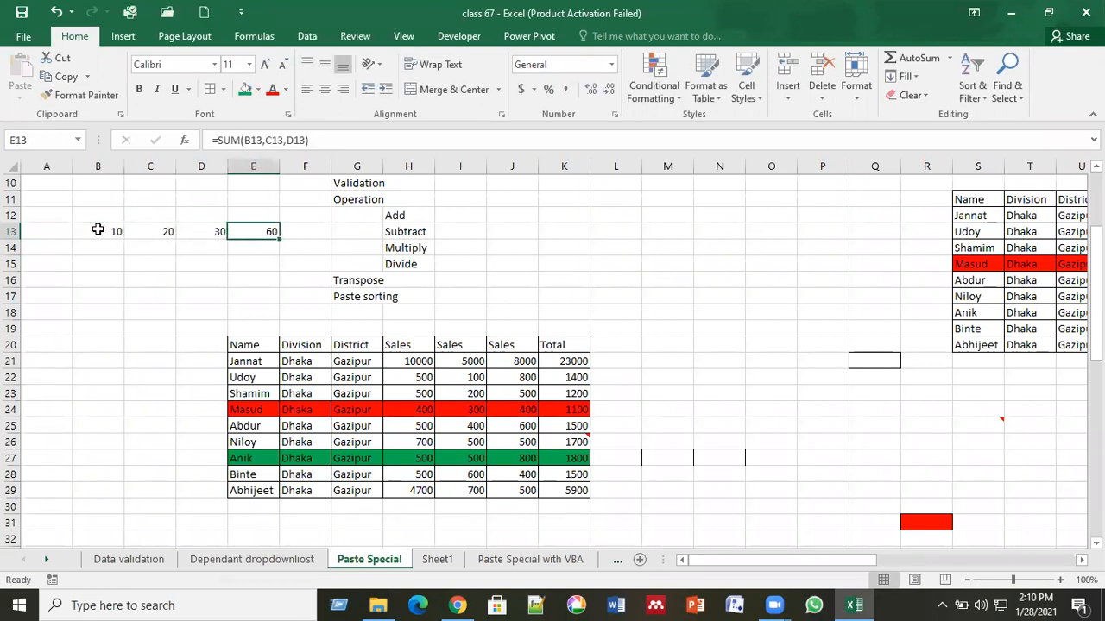
Step: Copy the Total cell K21 and paste only its value into E14 using the Paste Special Values option
{"action": "left_click", "coordinate": [577, 362]}
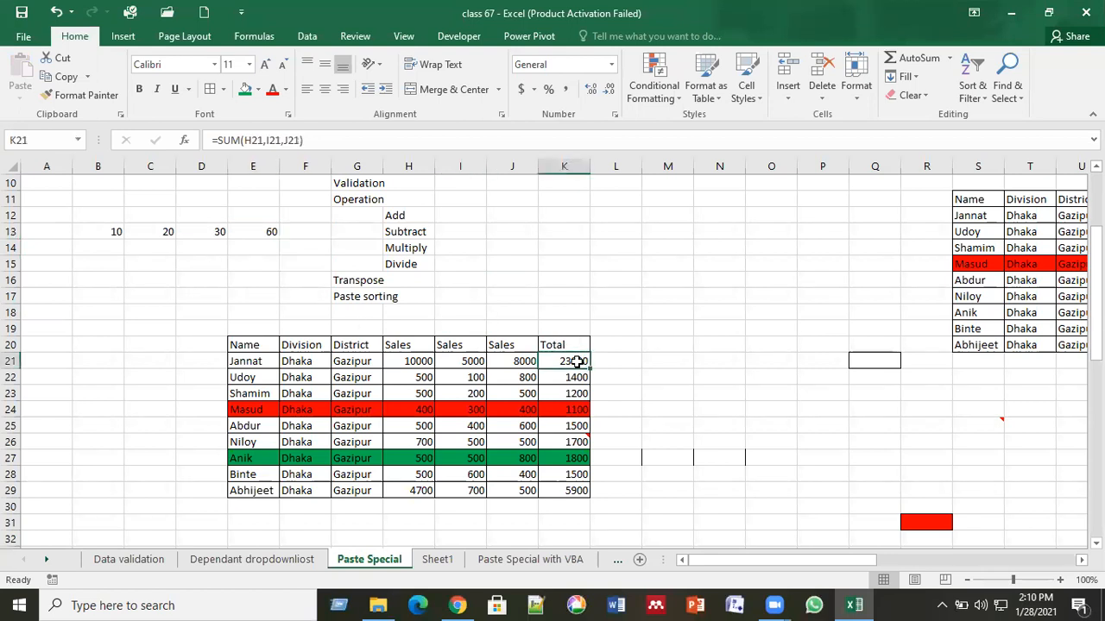
{"action": "key", "text": "ctrl+c"}
{"action": "left_click", "coordinate": [256, 248]}
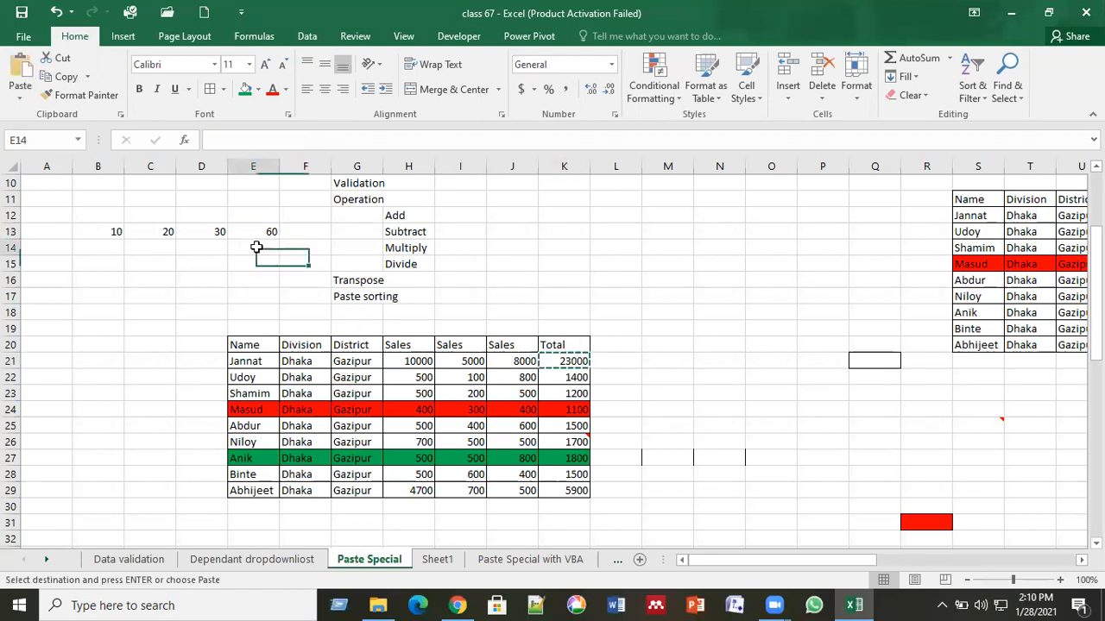
{"action": "right_click", "coordinate": [256, 248]}
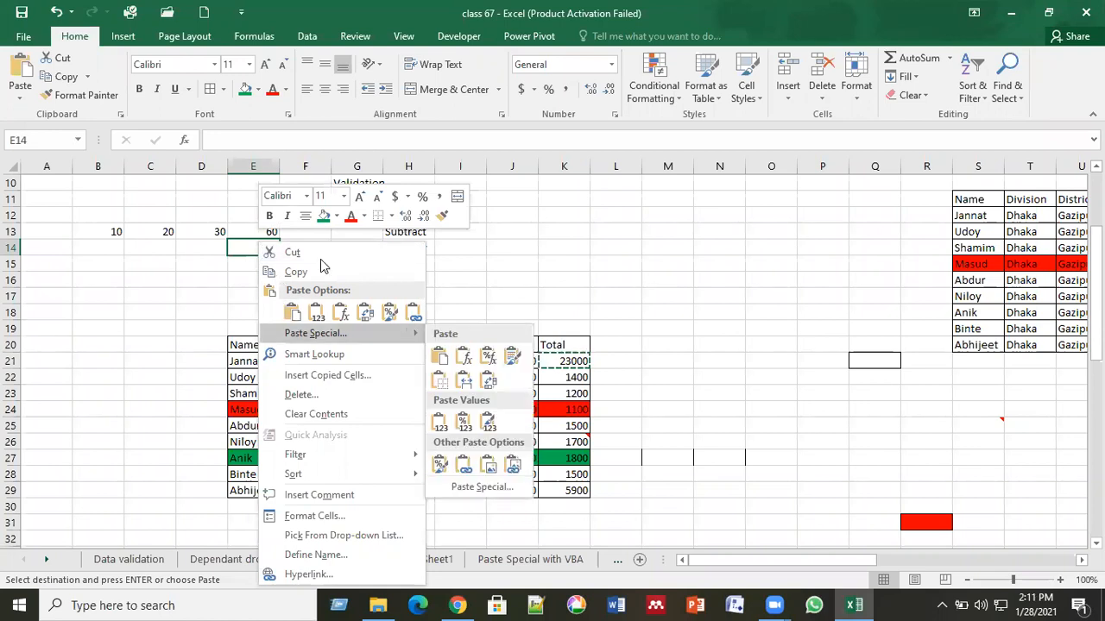
{"action": "left_click", "coordinate": [176, 251]}
{"action": "left_click", "coordinate": [175, 266]}
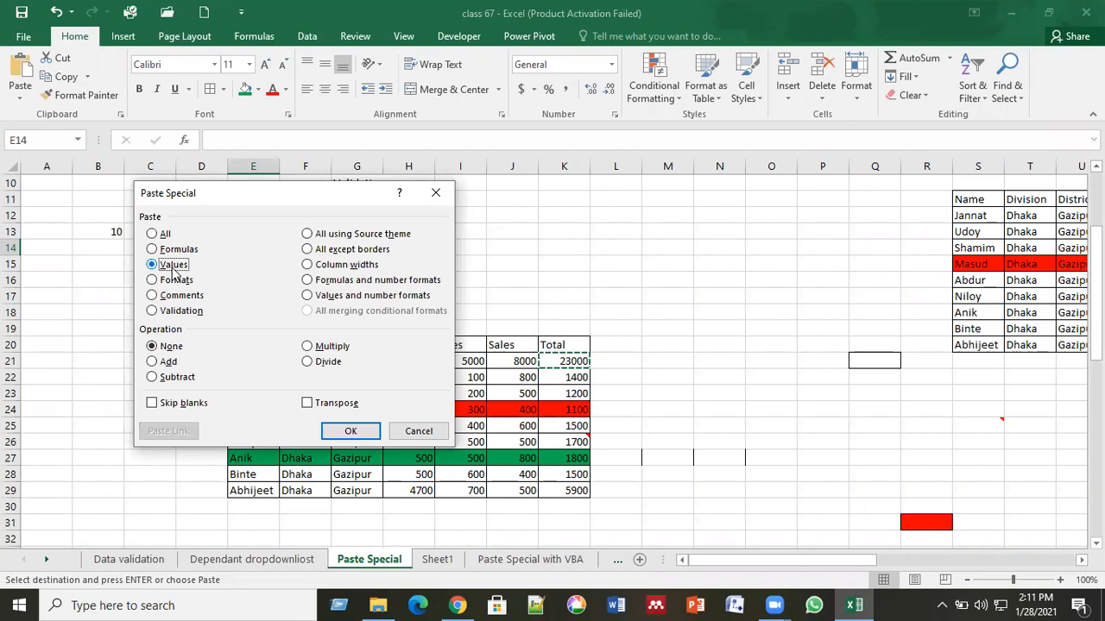
{"action": "left_click", "coordinate": [351, 429]}
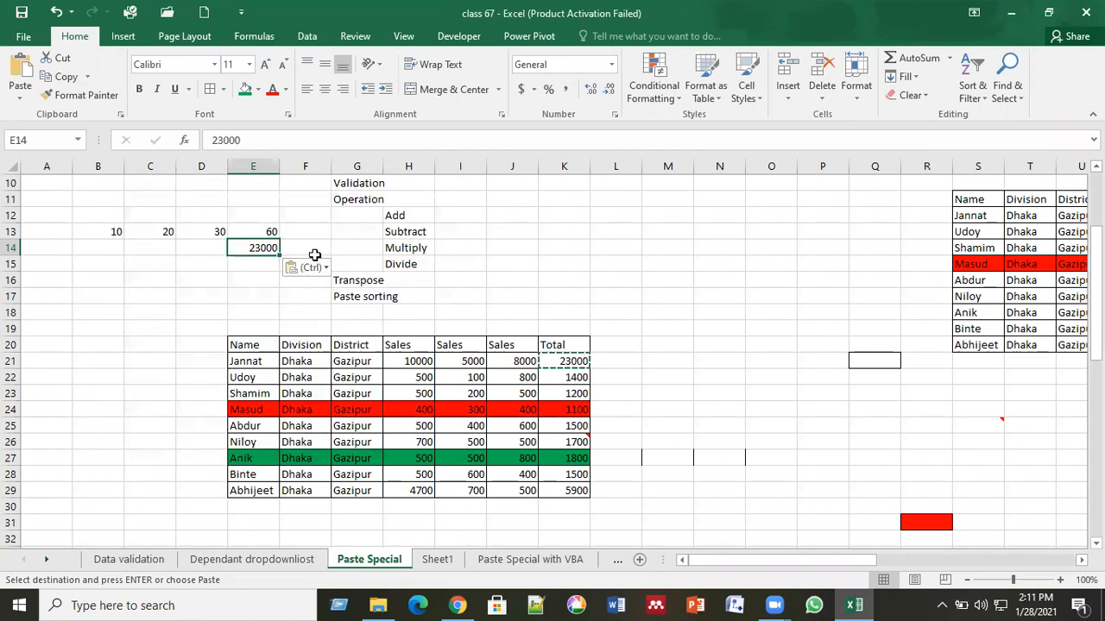
Step: Check whether E14 holds a formula or a plain value
{"action": "left_click", "coordinate": [264, 277]}
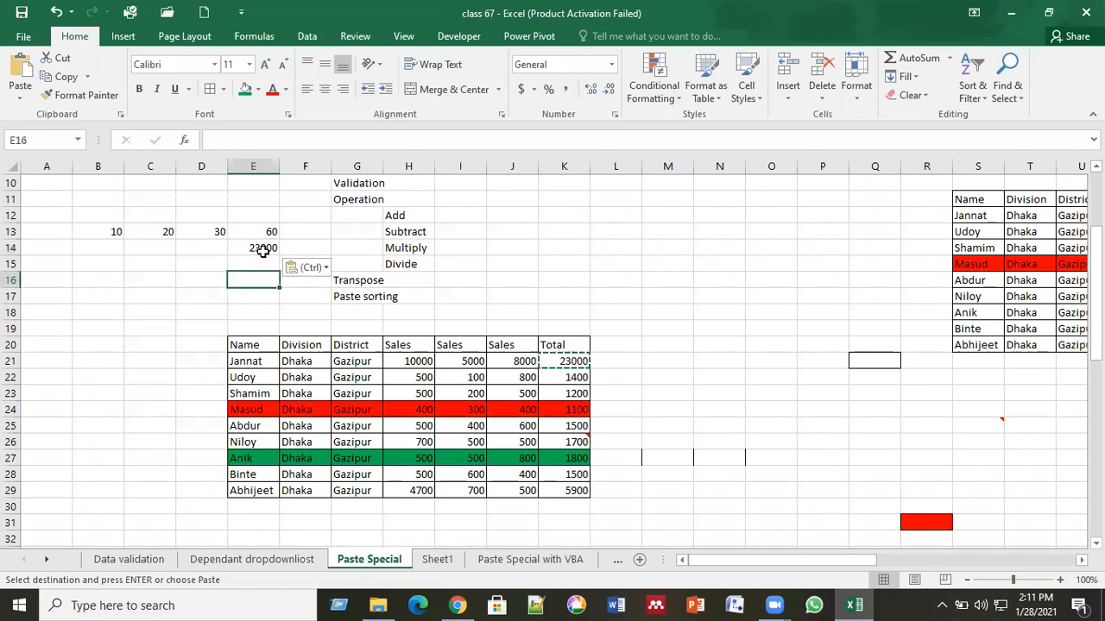
{"action": "left_click", "coordinate": [265, 249]}
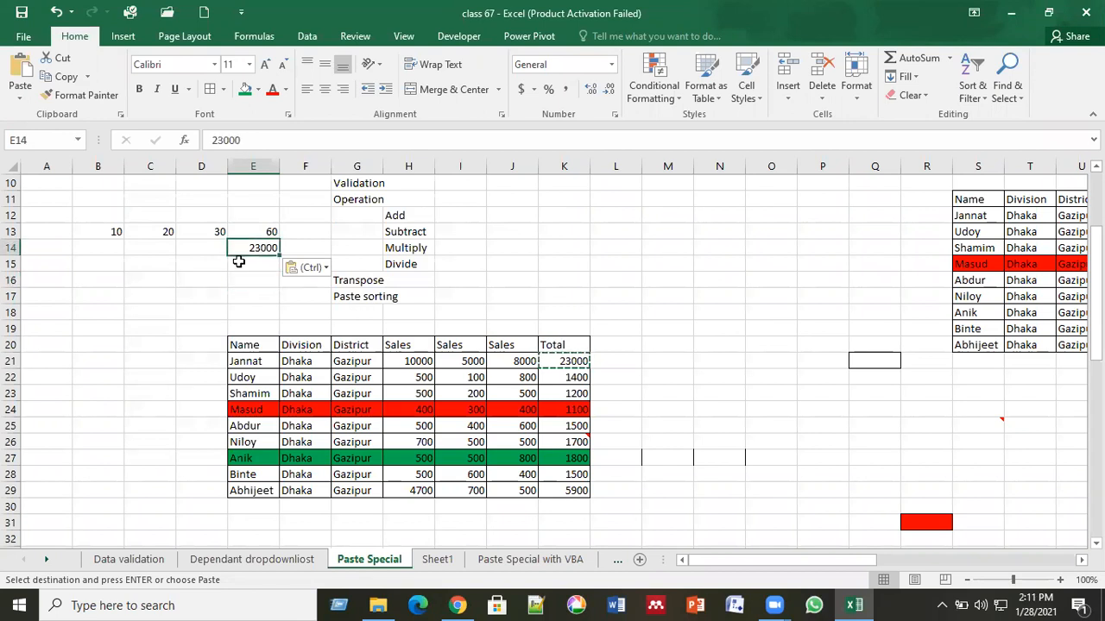
{"action": "left_click", "coordinate": [227, 140]}
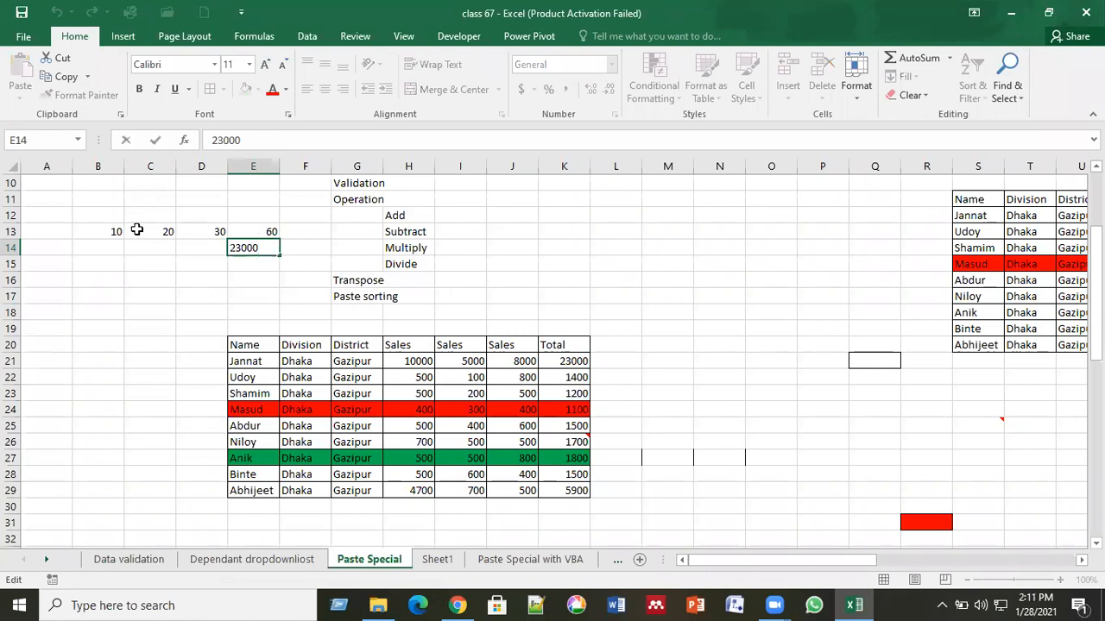
Step: Enter 1, 20 and 10 in B14, C14 and D14 to test whether the pasted value in E14 reacts
{"action": "left_click", "coordinate": [114, 244]}
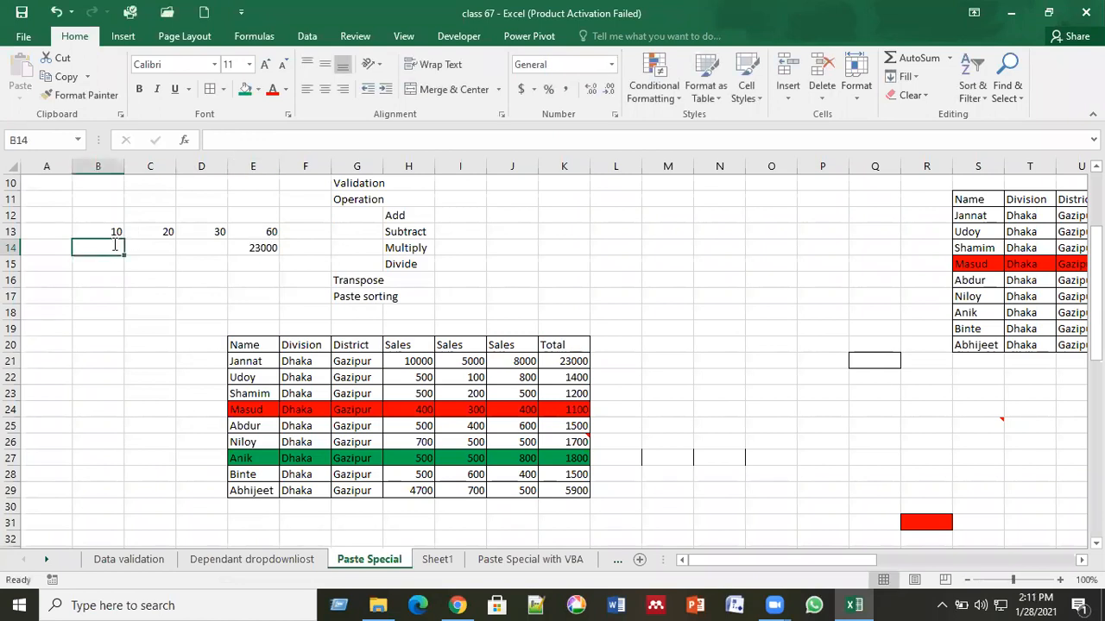
{"action": "key", "text": "Right"}
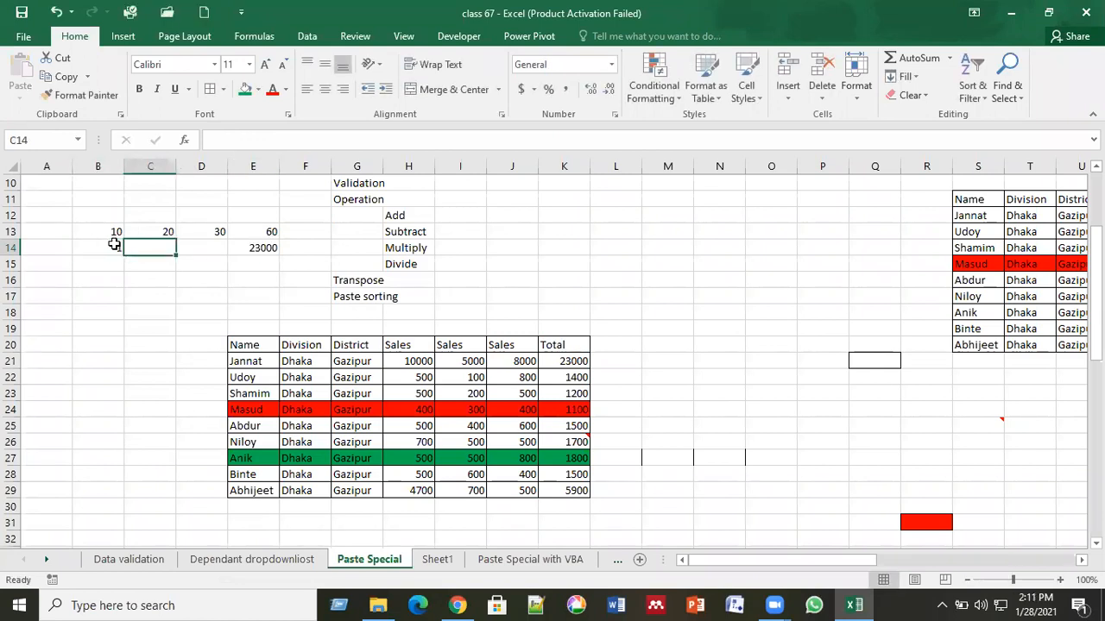
{"action": "type", "text": "20"}
{"action": "key", "text": "Right"}
{"action": "type", "text": "10"}
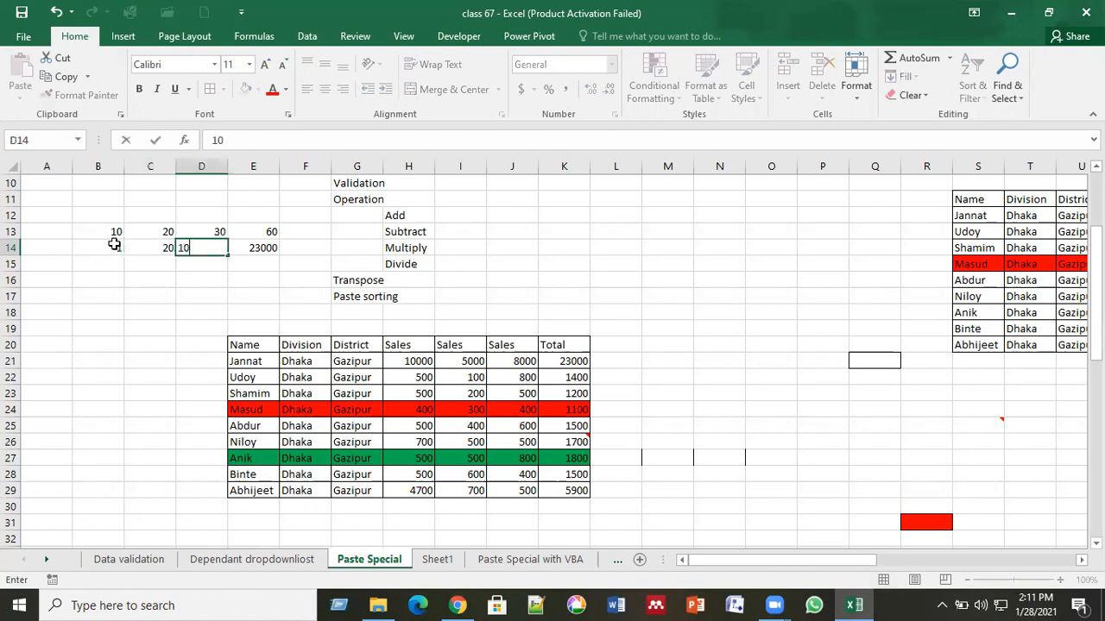
{"action": "key", "text": "Right"}
{"action": "key", "text": "ctrl+Left"}
{"action": "key", "text": "ctrl+Left"}
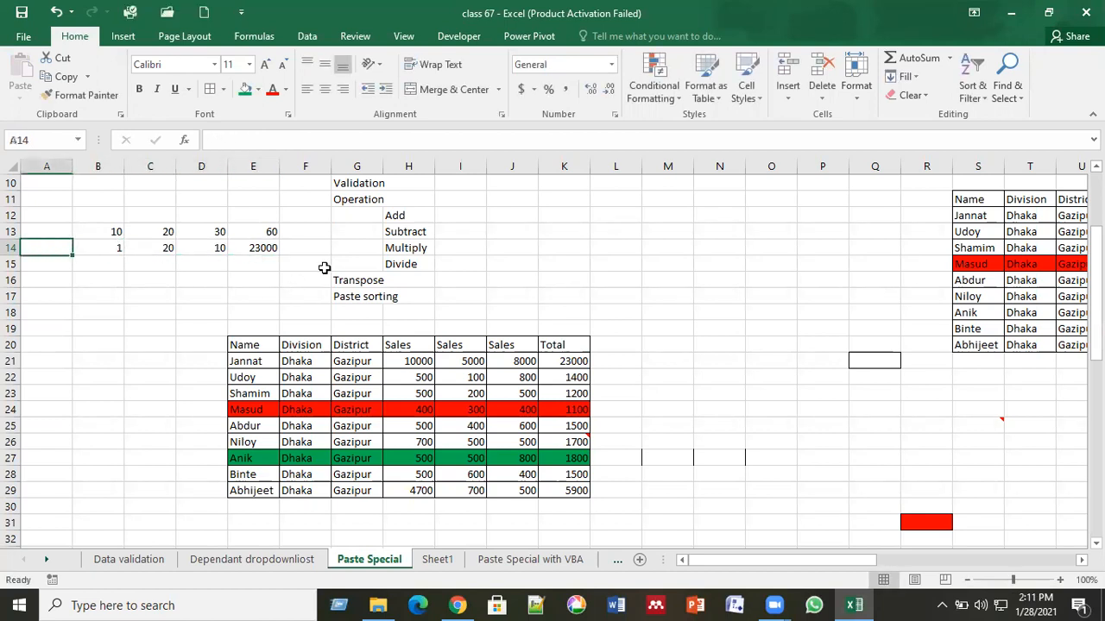
Step: Clear the test numbers from B14:D14
{"action": "left_click", "coordinate": [215, 249]}
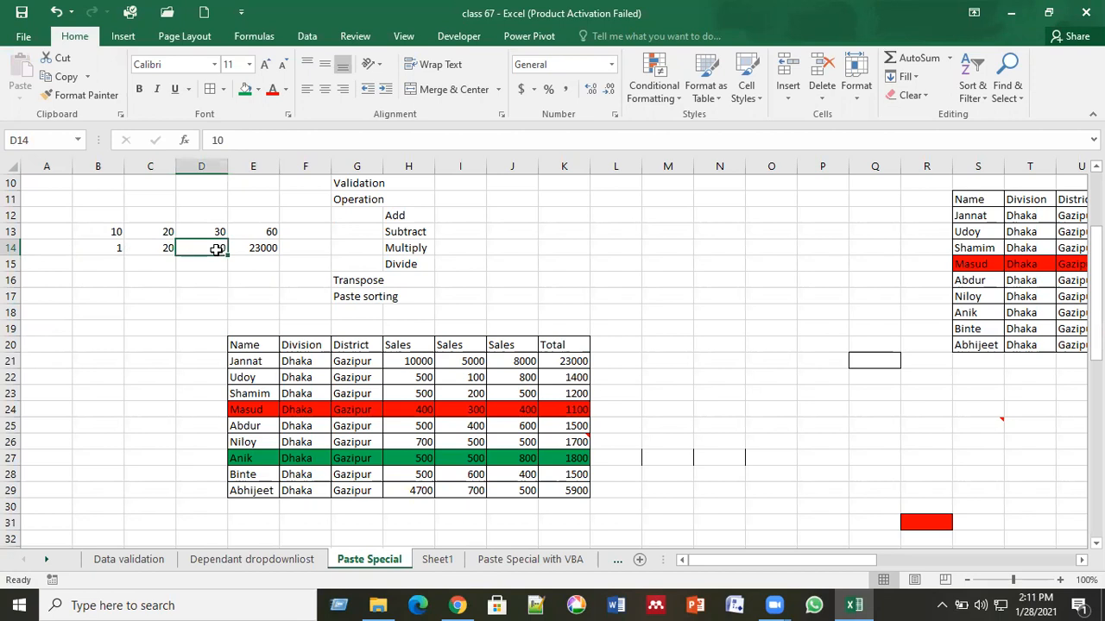
{"action": "key", "text": "ctrl+shift+Left"}
{"action": "key", "text": "Delete"}
{"action": "key", "text": "Right"}
{"action": "key", "text": "Down"}
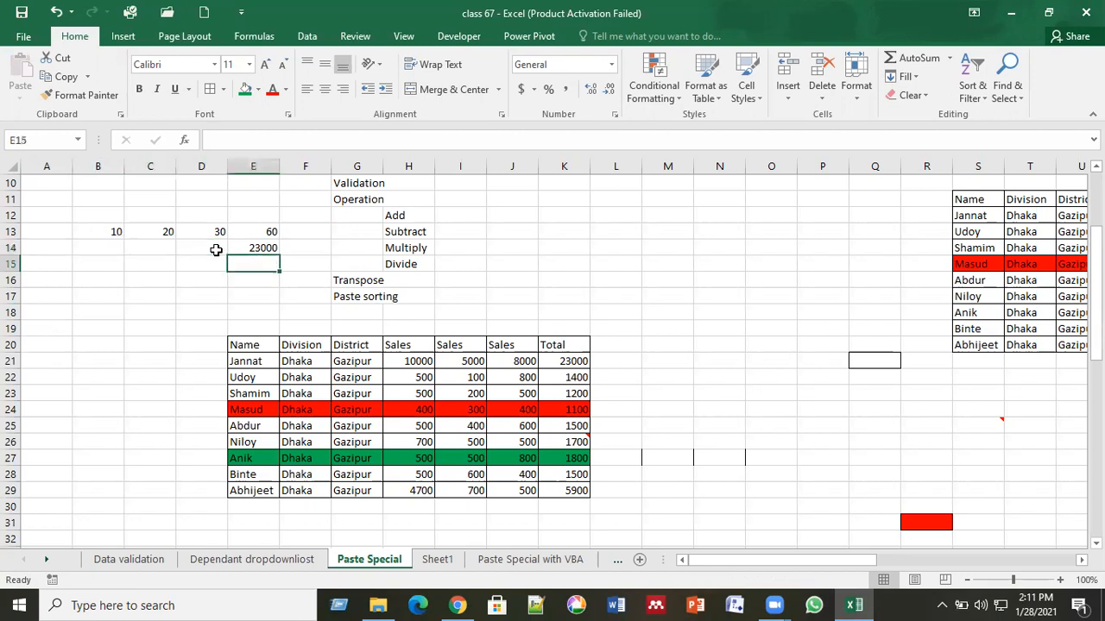
{"action": "left_click", "coordinate": [565, 365]}
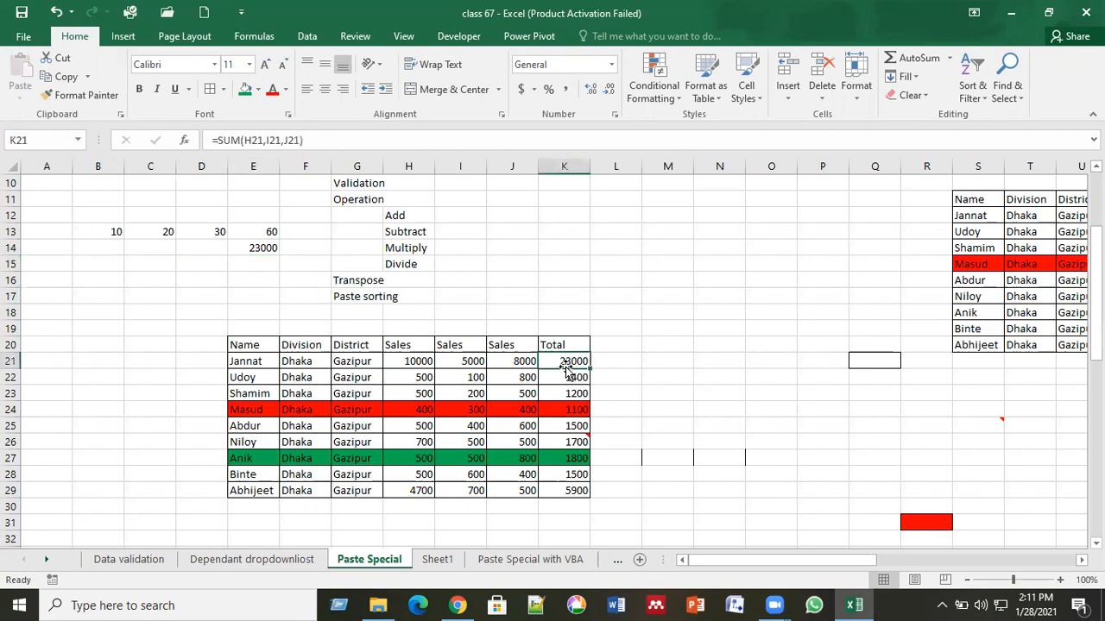
{"action": "key", "text": "ctrl+c"}
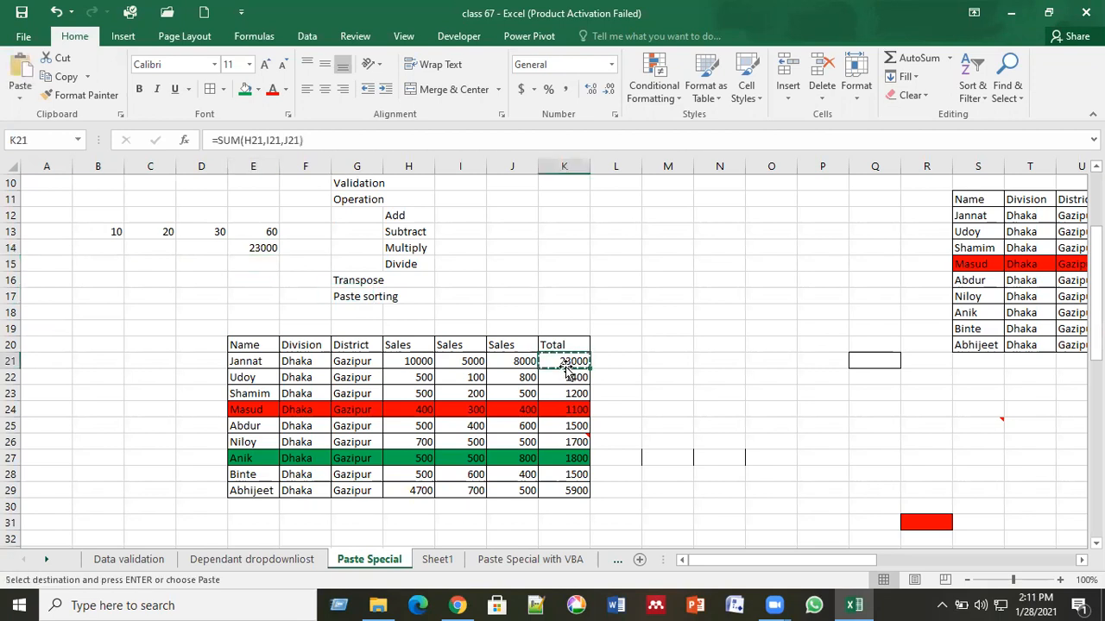
{"action": "left_click", "coordinate": [254, 263]}
{"action": "right_click", "coordinate": [255, 264]}
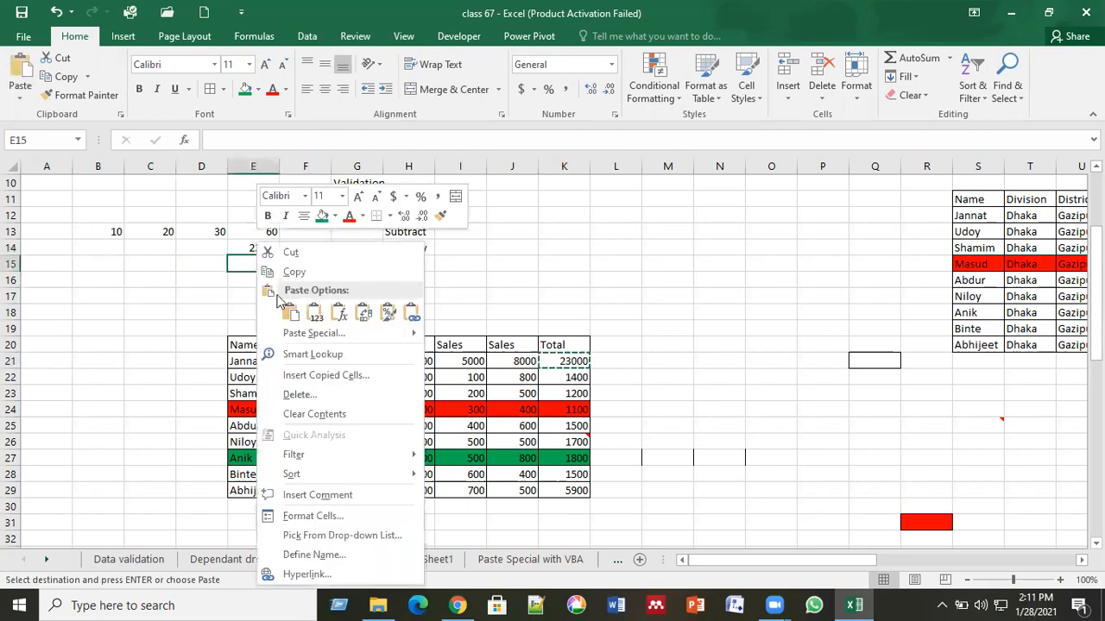
{"action": "left_click", "coordinate": [311, 335]}
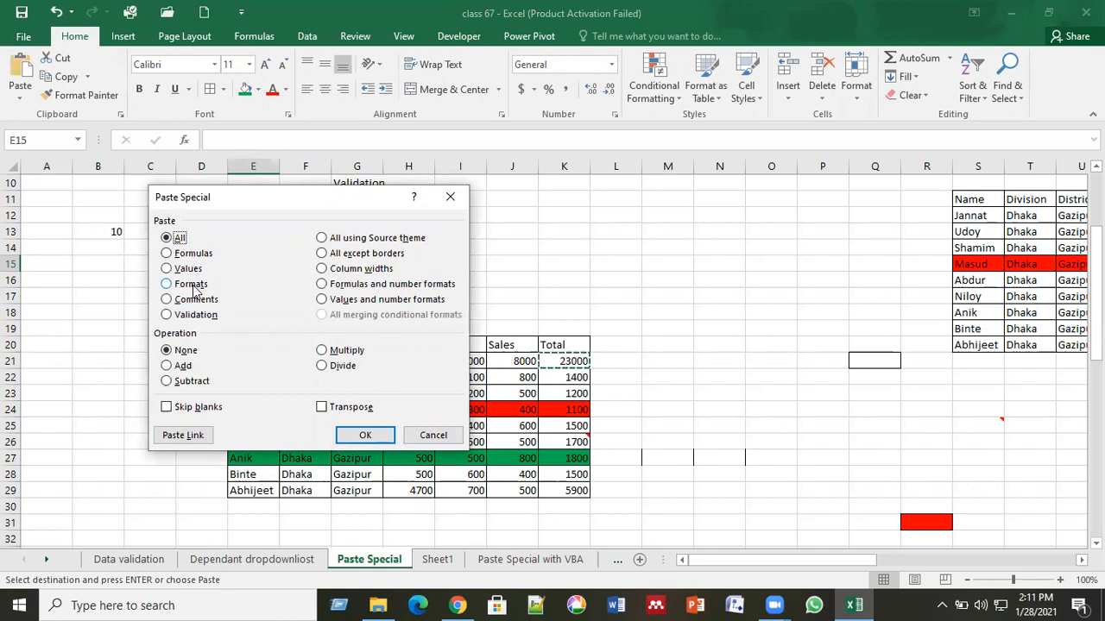
{"action": "left_click", "coordinate": [450, 197]}
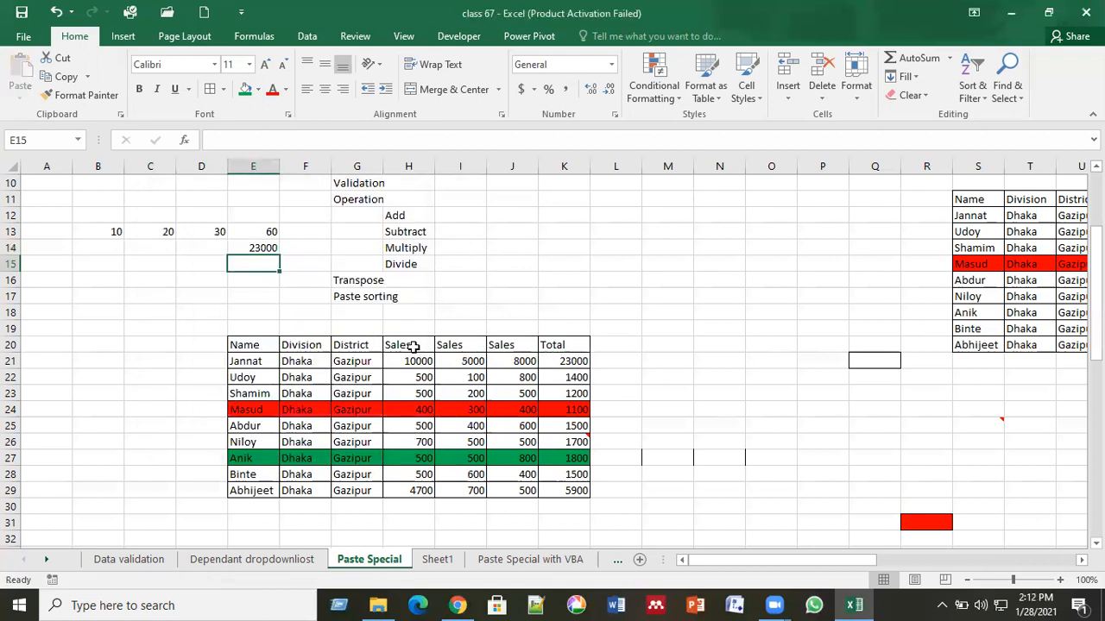
Step: Copy the green-filled row E27:K27 of the sales table
{"action": "left_click", "coordinate": [235, 464]}
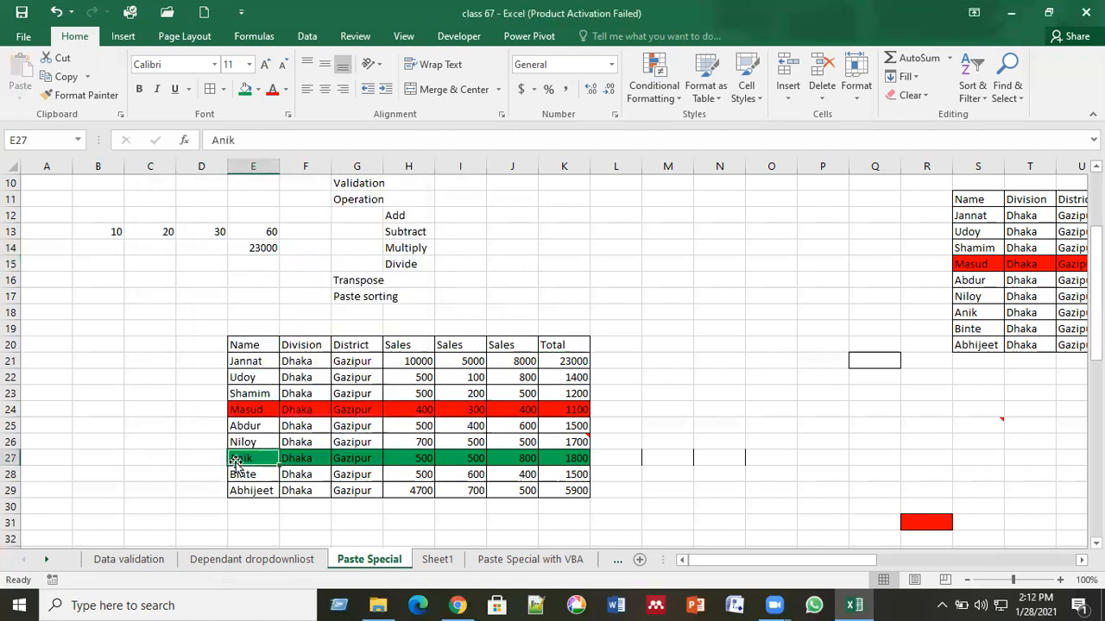
{"action": "left_click", "coordinate": [251, 410]}
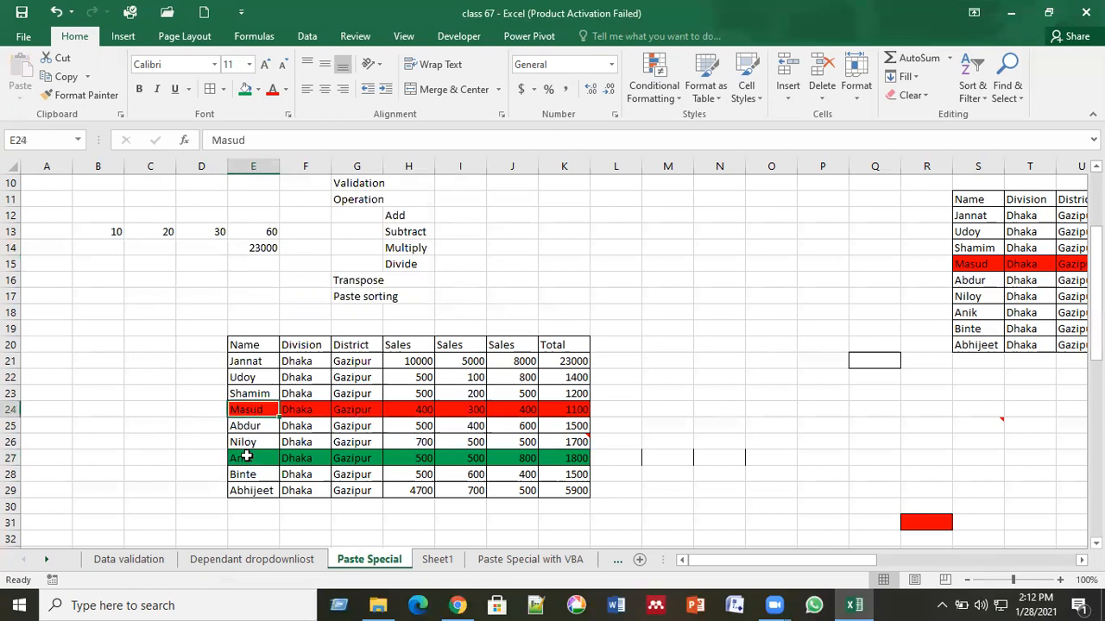
{"action": "left_click", "coordinate": [243, 458]}
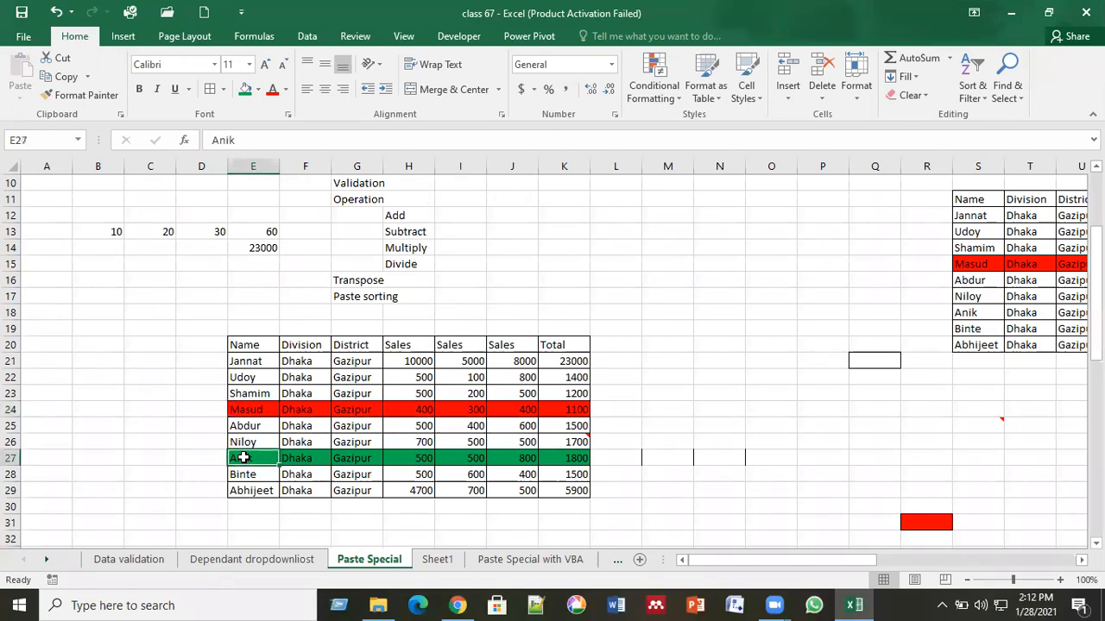
{"action": "key", "text": "ctrl+shift+Right"}
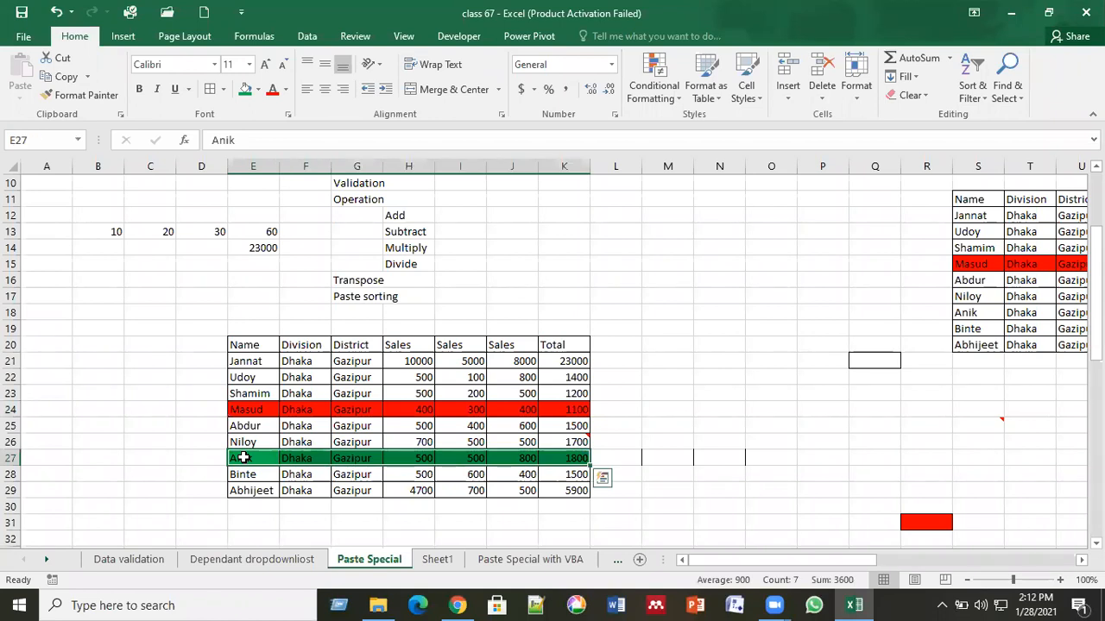
{"action": "key", "text": "ctrl+c"}
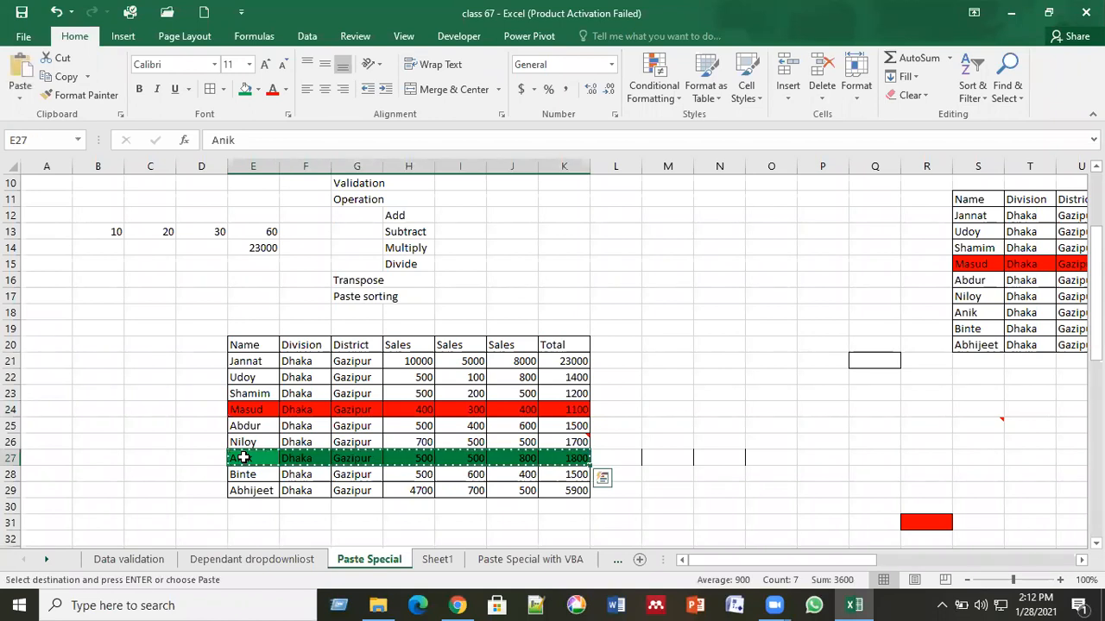
{"action": "key", "text": "ctrl+q"}
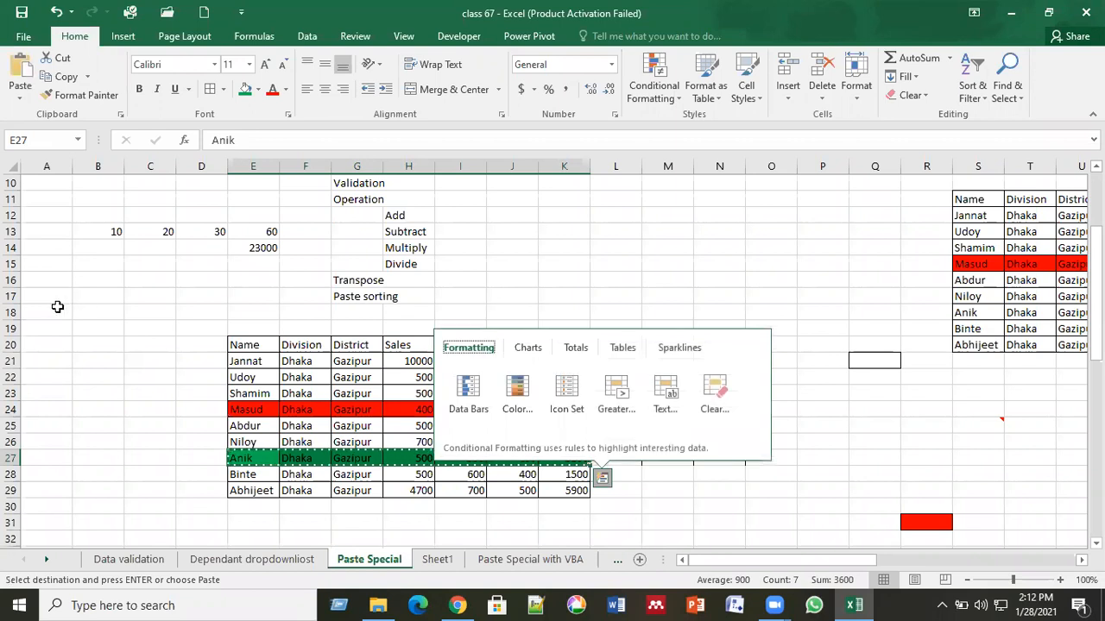
Step: Paste only the formats of the copied row starting at A18 using Paste Special, and end copy mode
{"action": "left_click", "coordinate": [53, 309]}
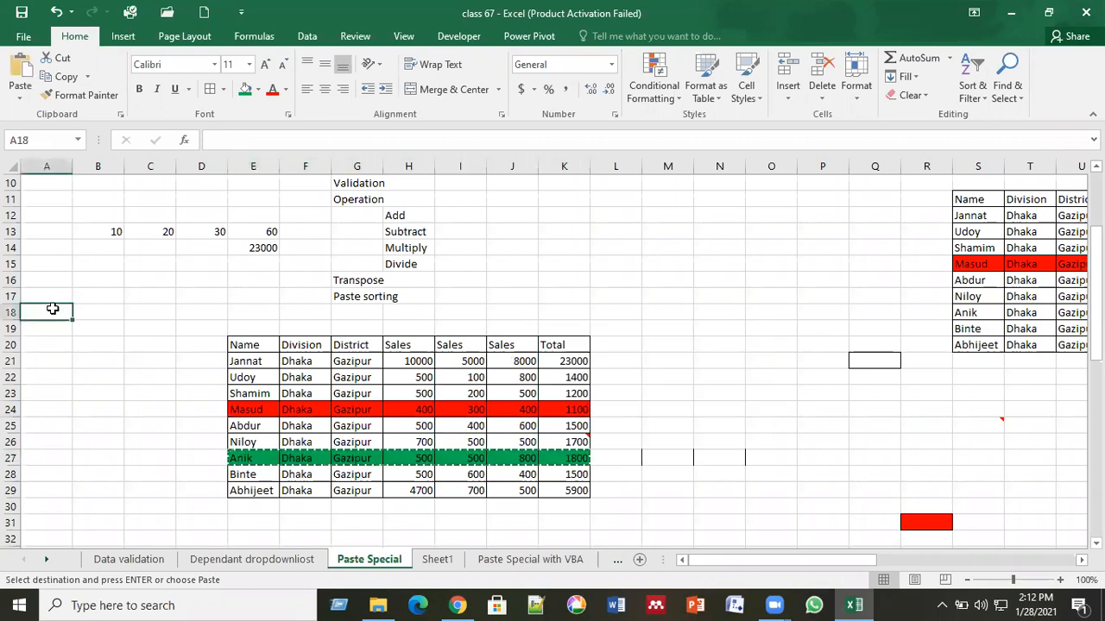
{"action": "right_click", "coordinate": [52, 309]}
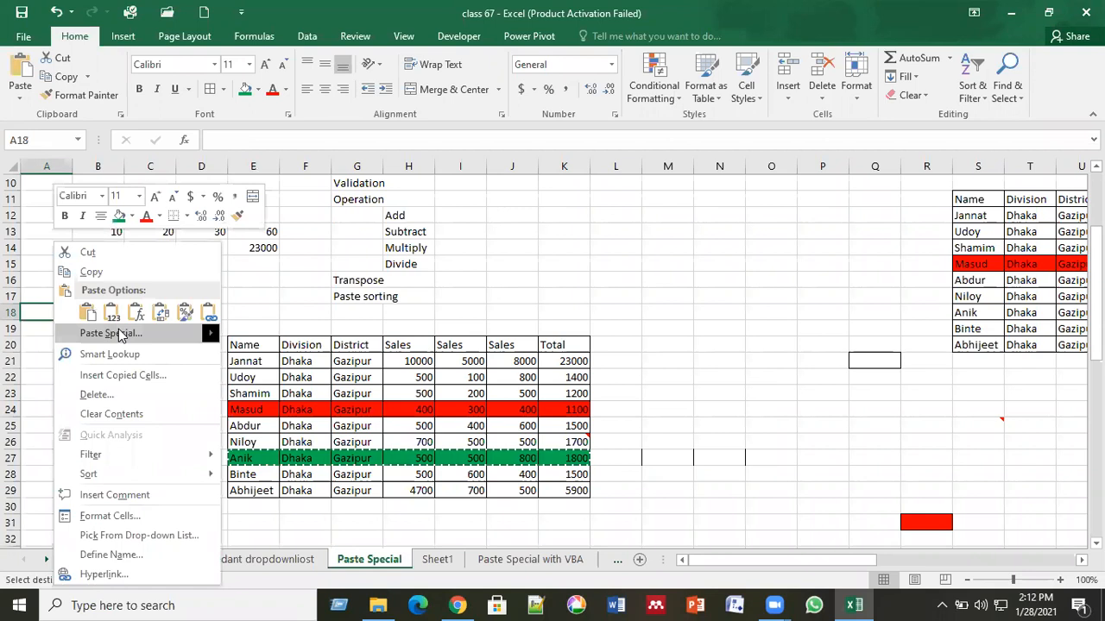
{"action": "left_click", "coordinate": [119, 335]}
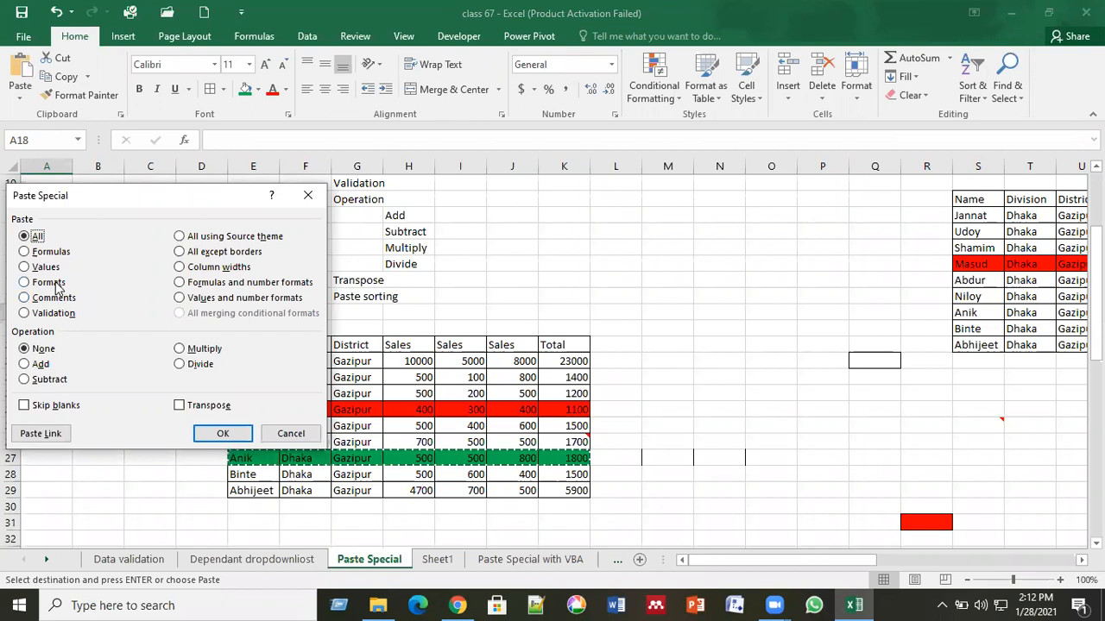
{"action": "left_click", "coordinate": [53, 284]}
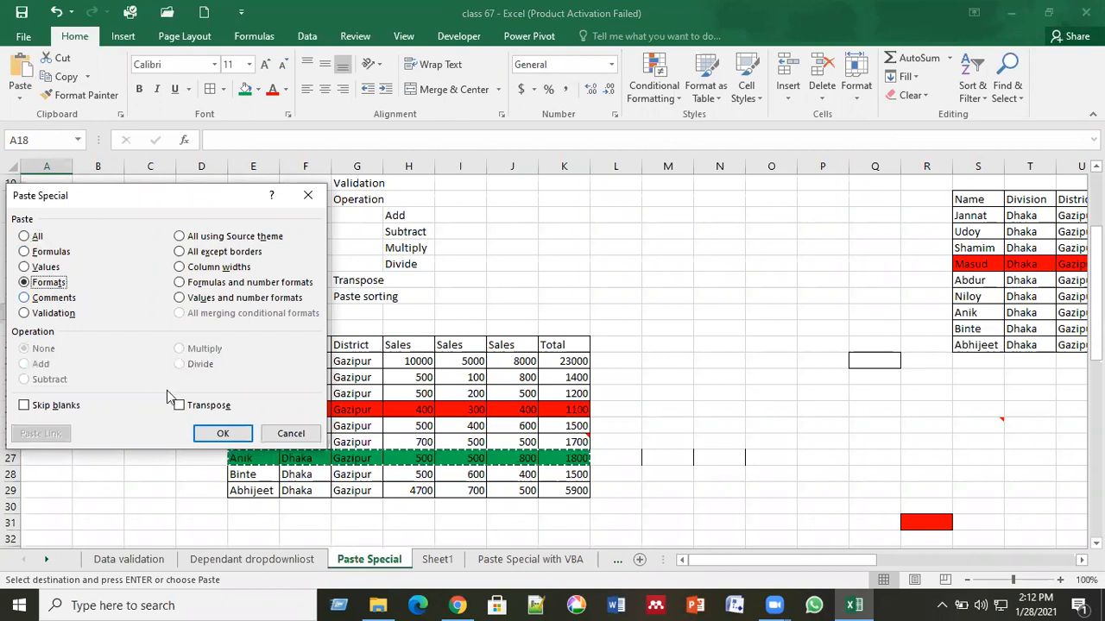
{"action": "left_click", "coordinate": [215, 432]}
{"action": "left_click", "coordinate": [497, 316]}
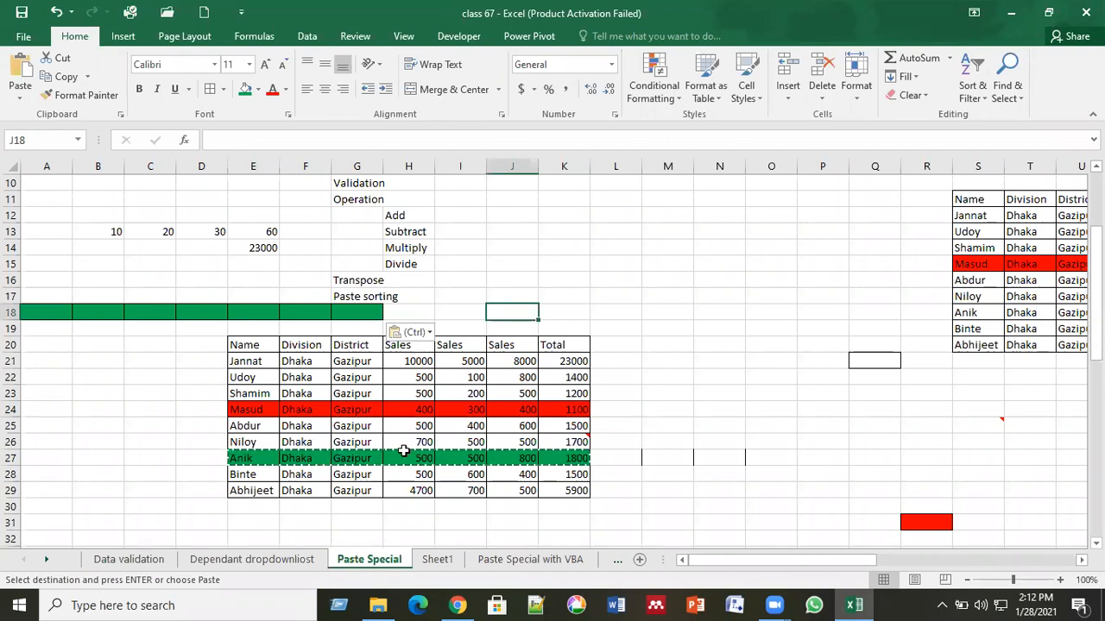
{"action": "left_click", "coordinate": [564, 458]}
{"action": "key", "text": "Escape"}
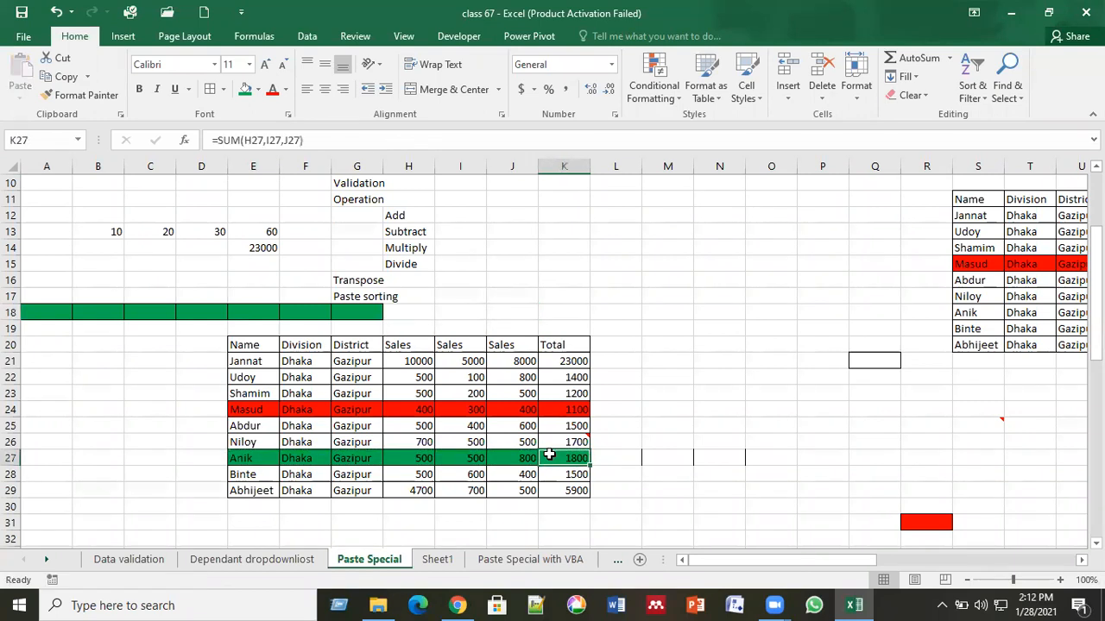
Step: Check cells A18, G18, E18 and C18 of the pasted row for any contents
{"action": "left_click", "coordinate": [44, 312]}
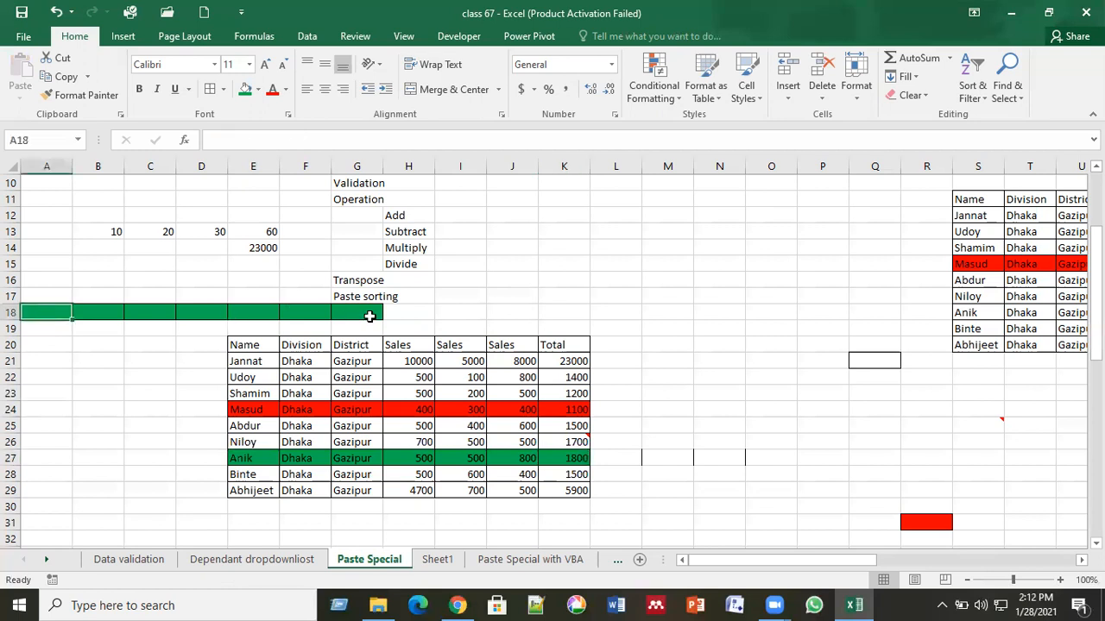
{"action": "left_click", "coordinate": [369, 316]}
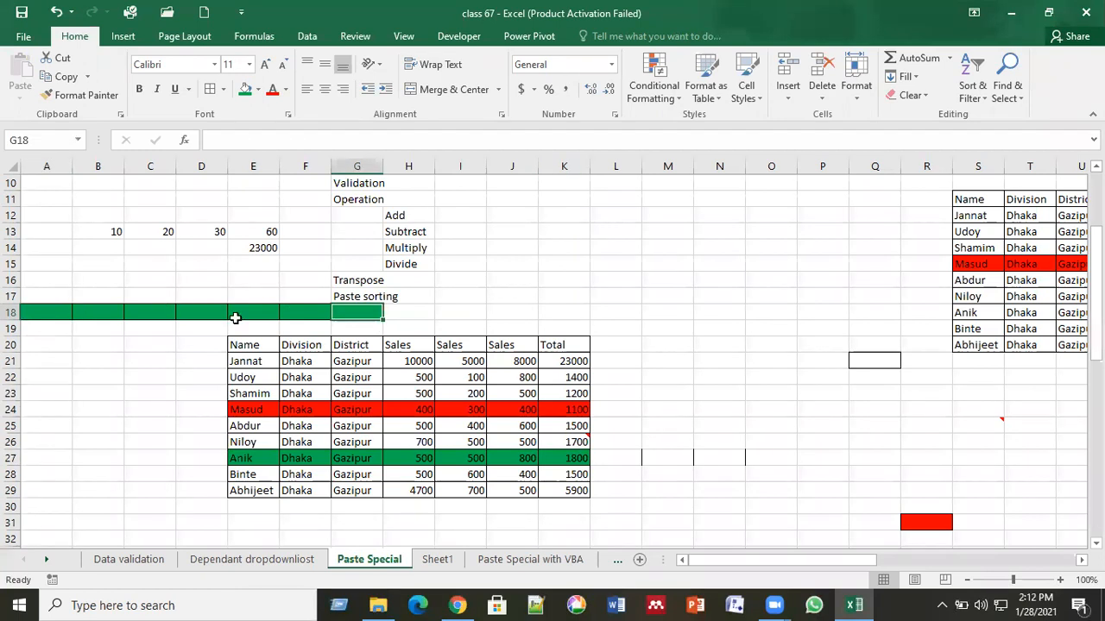
{"action": "left_click", "coordinate": [256, 312]}
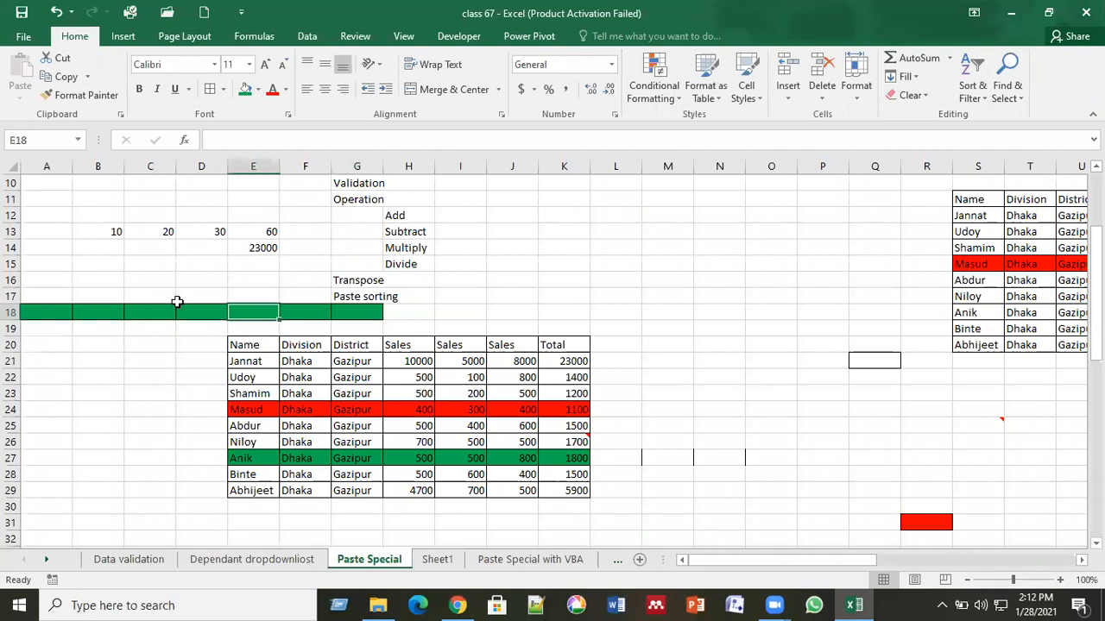
{"action": "left_click", "coordinate": [156, 314]}
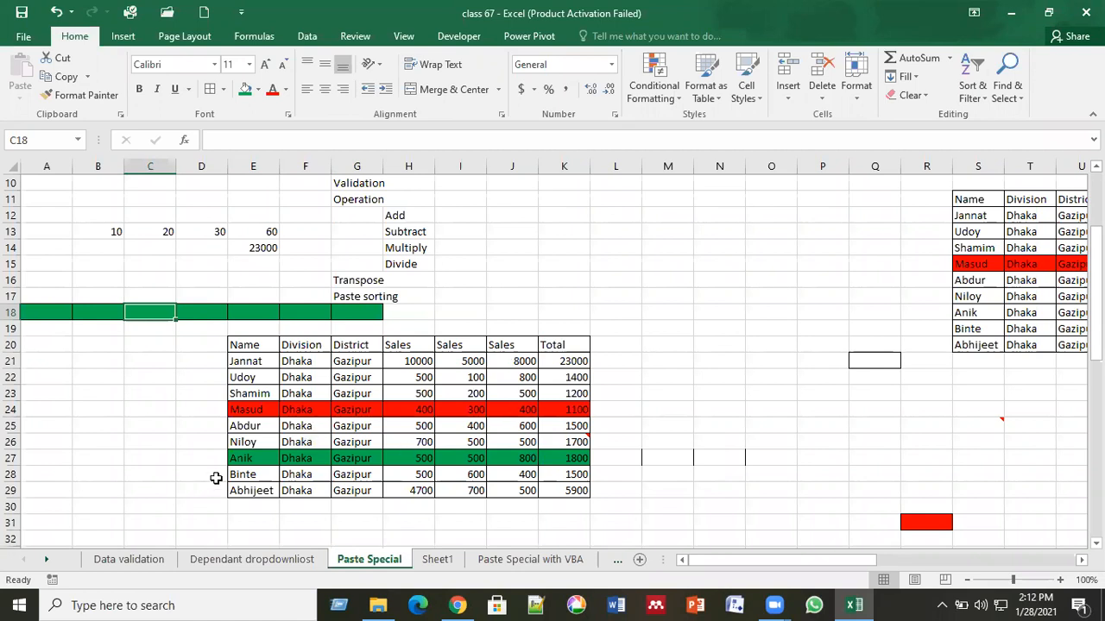
Step: Insert a comment reading "NOT FULL" on the name cell E24 in the red row
{"action": "left_click", "coordinate": [249, 409]}
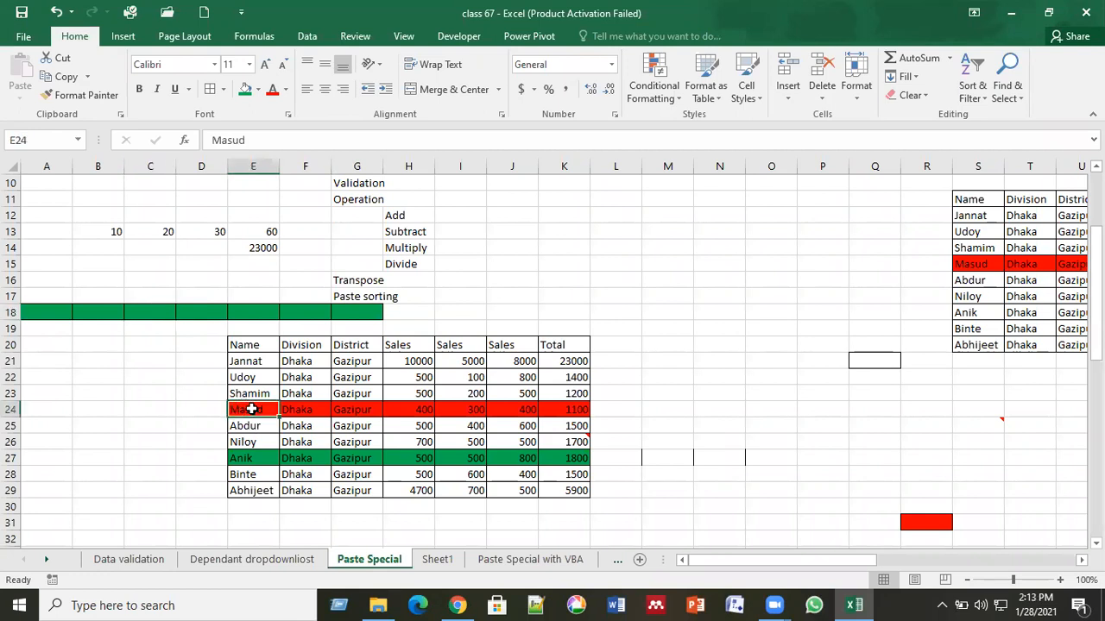
{"action": "right_click", "coordinate": [252, 410]}
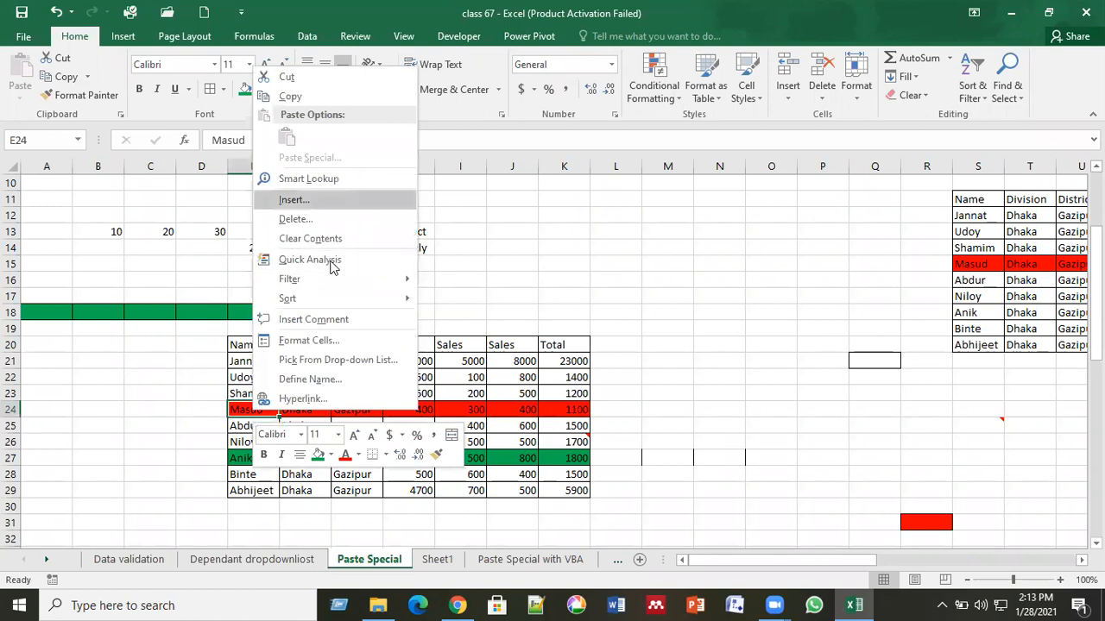
{"action": "left_click", "coordinate": [314, 320]}
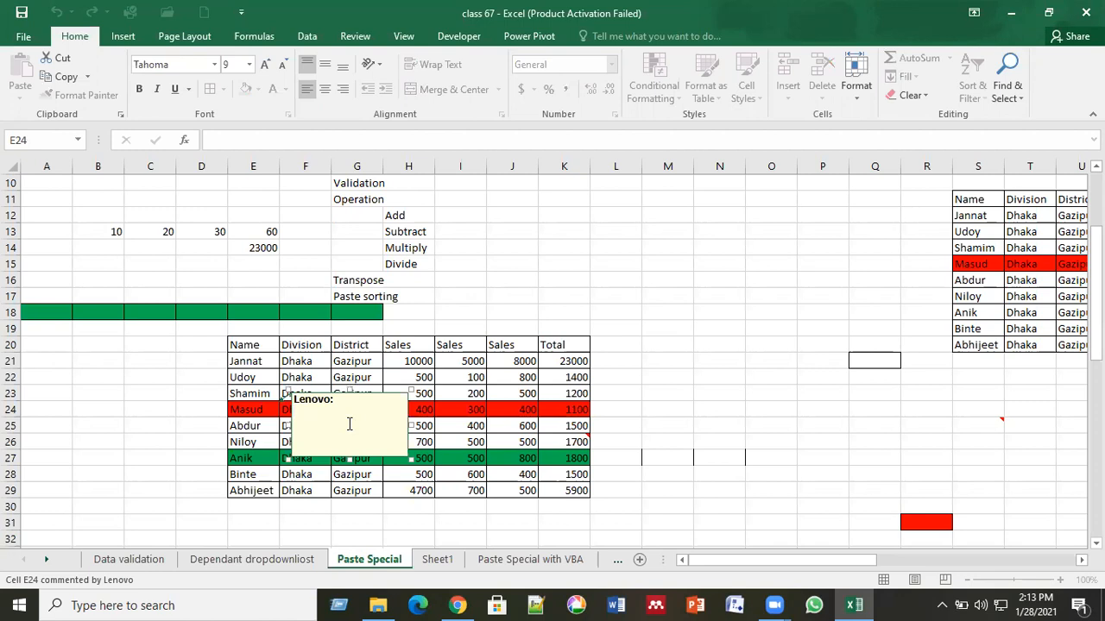
{"action": "type", "text": "novo: NO"}
{"action": "type", "text": "T F"}
{"action": "type", "text": "U"}
{"action": "left_click", "coordinate": [684, 419]}
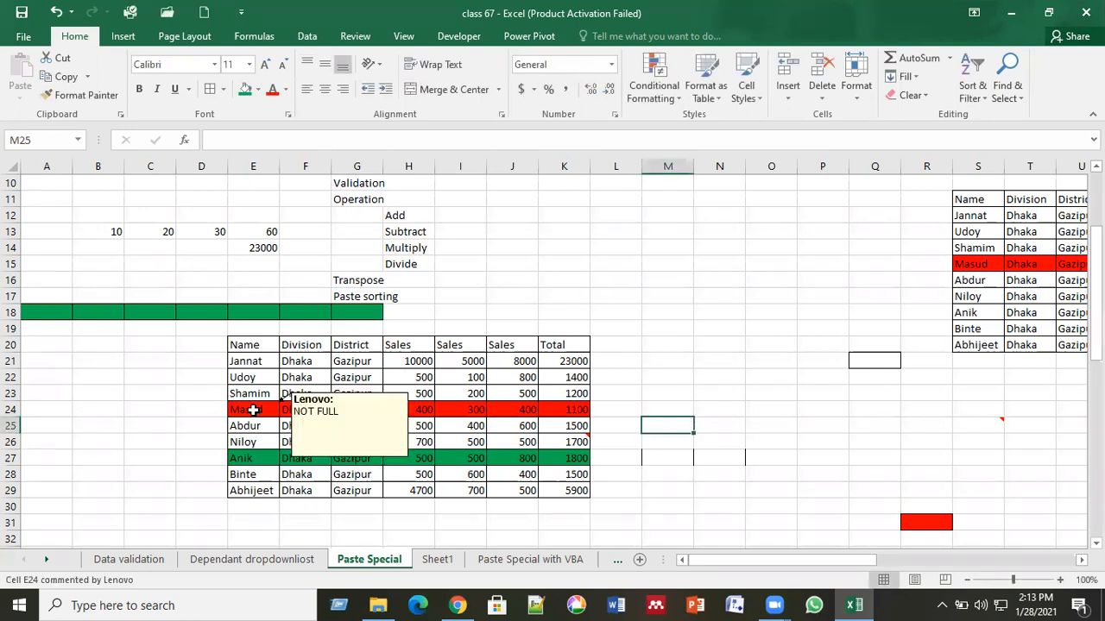
Step: Copy E24 and paste only its comment into B22 using the Paste Special Comments option
{"action": "left_click", "coordinate": [253, 410]}
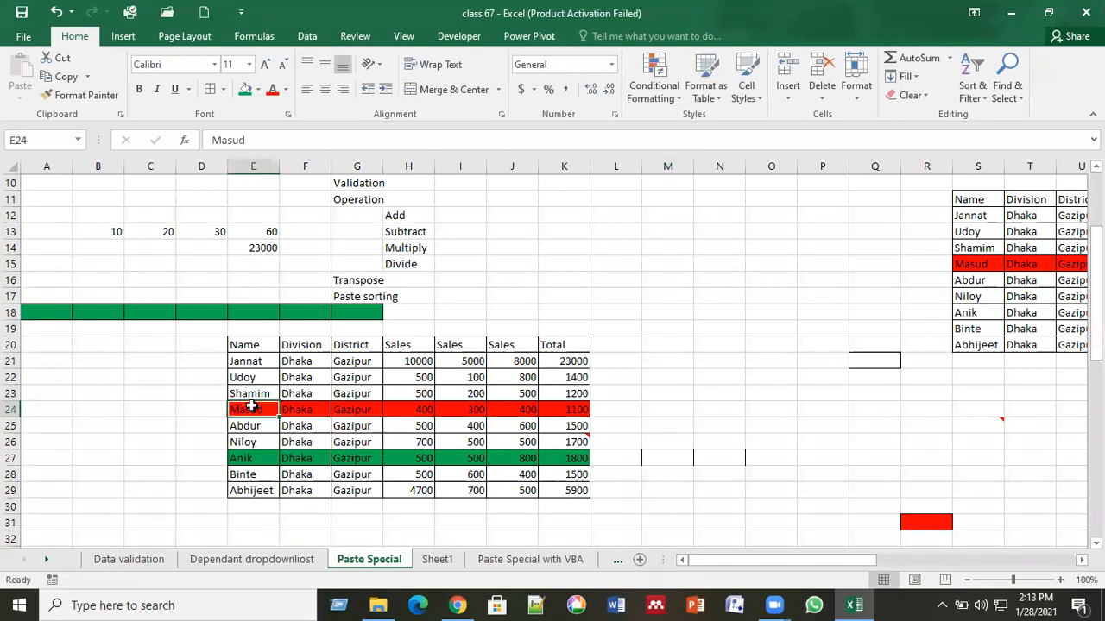
{"action": "mouse_move", "coordinate": [264, 406]}
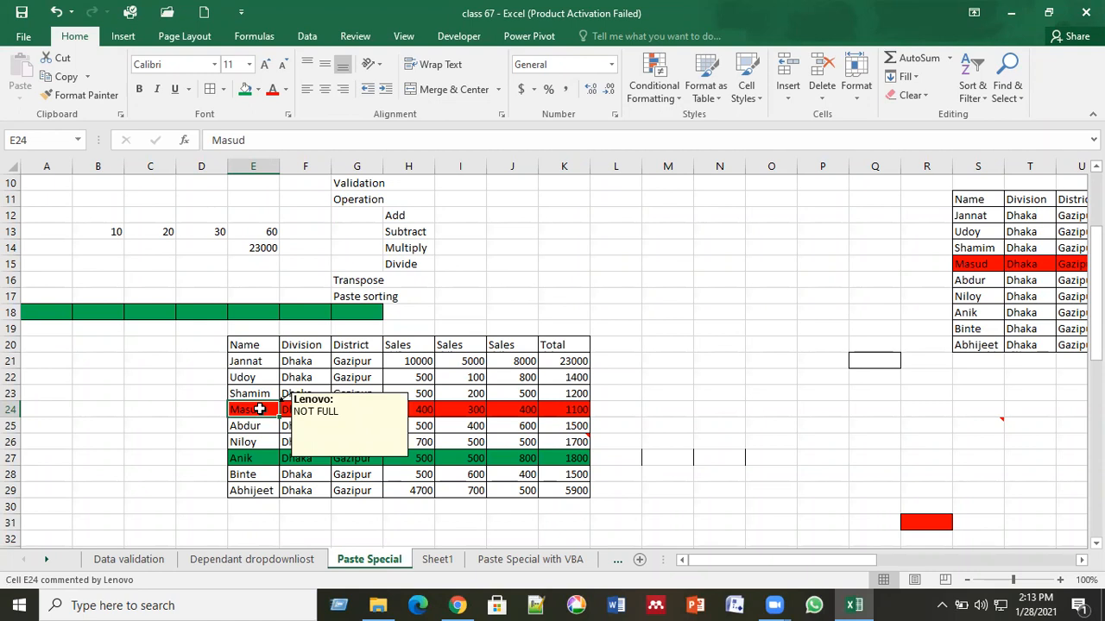
{"action": "key", "text": "ctrl+c"}
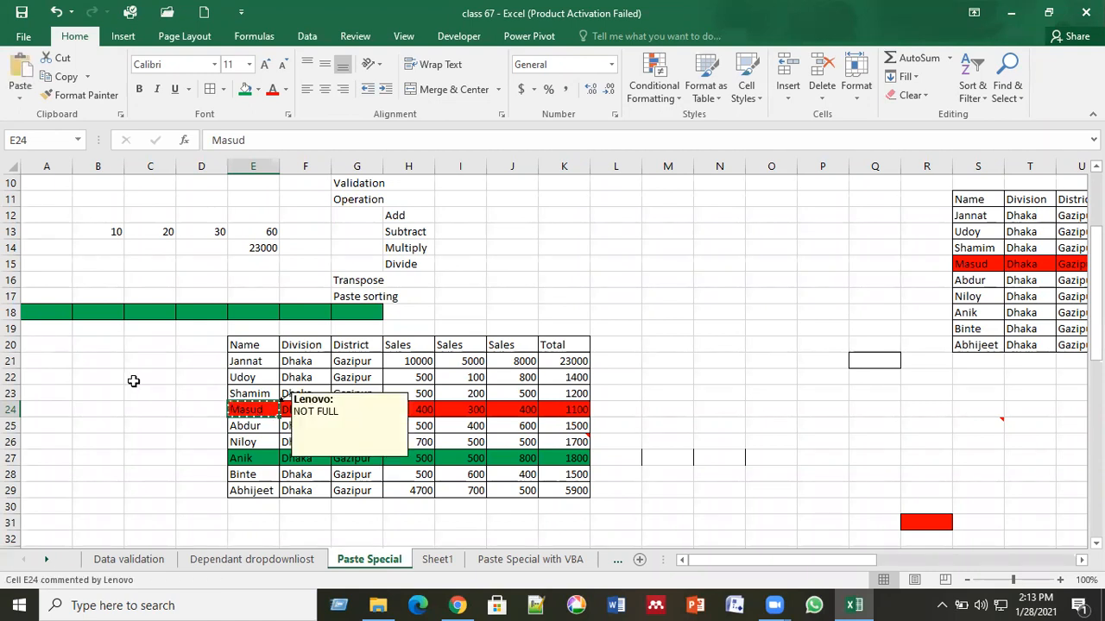
{"action": "left_click", "coordinate": [101, 375]}
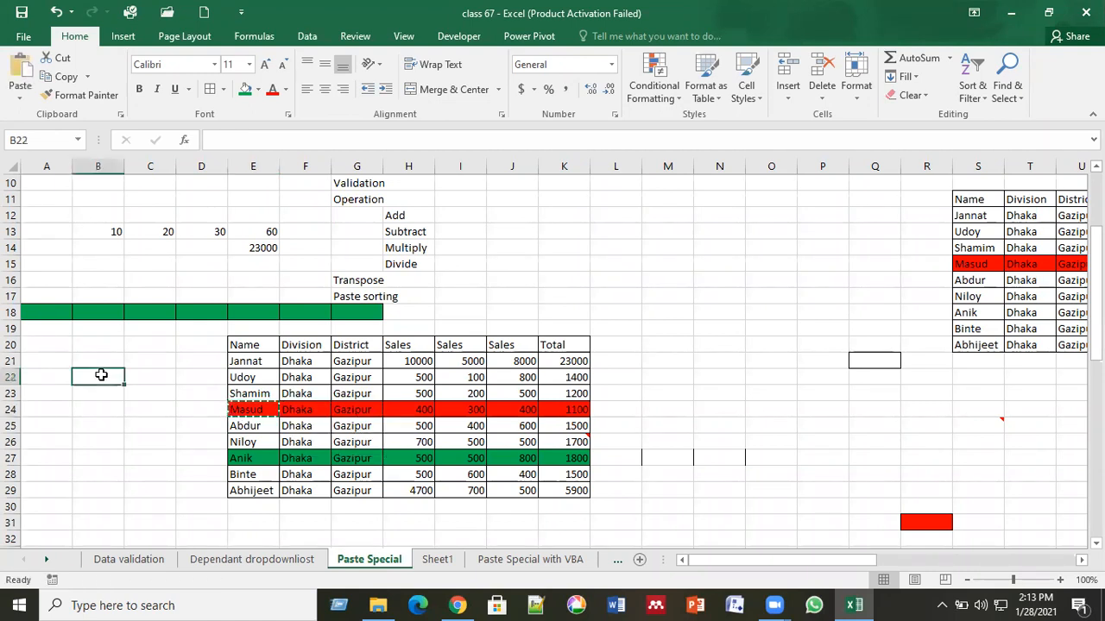
{"action": "right_click", "coordinate": [101, 375]}
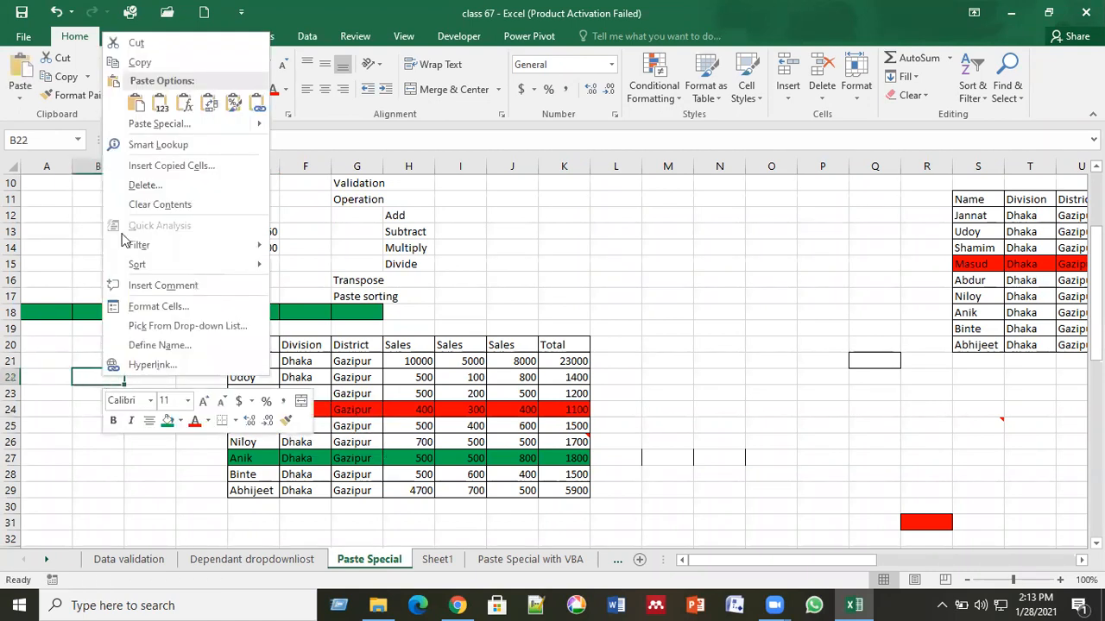
{"action": "left_click", "coordinate": [174, 130]}
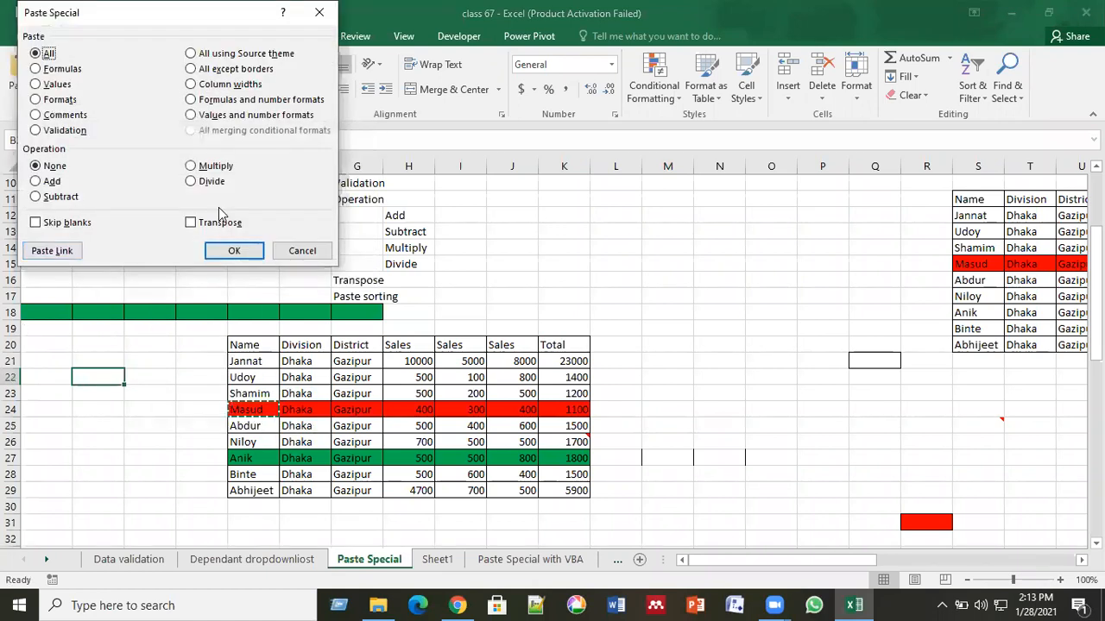
{"action": "left_click", "coordinate": [64, 117]}
{"action": "left_click", "coordinate": [234, 250]}
{"action": "left_click", "coordinate": [183, 428]}
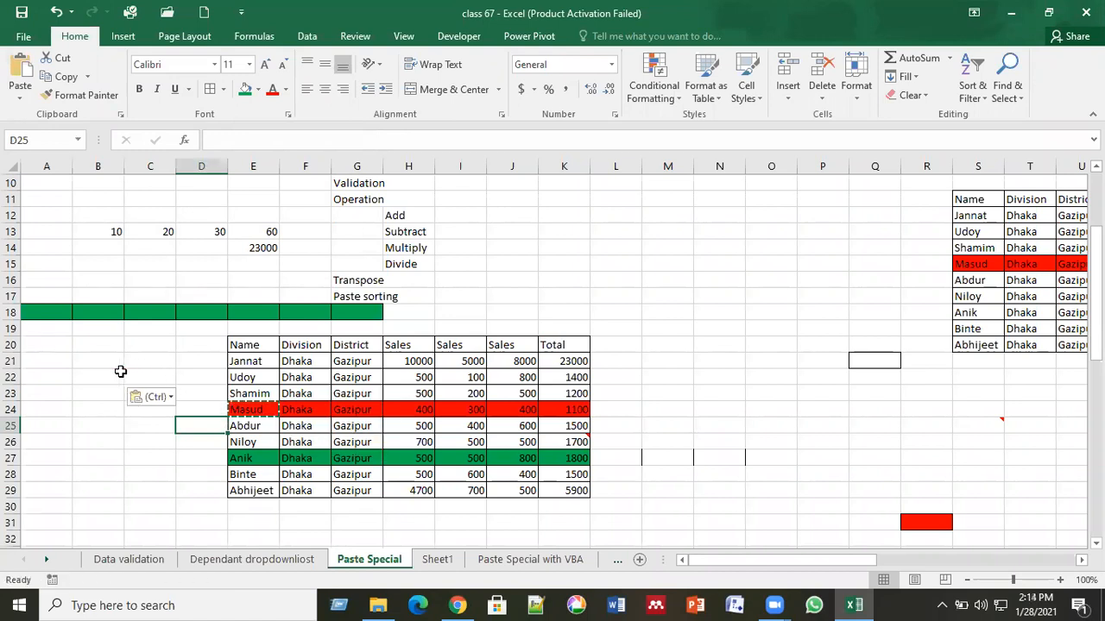
{"action": "mouse_move", "coordinate": [121, 371]}
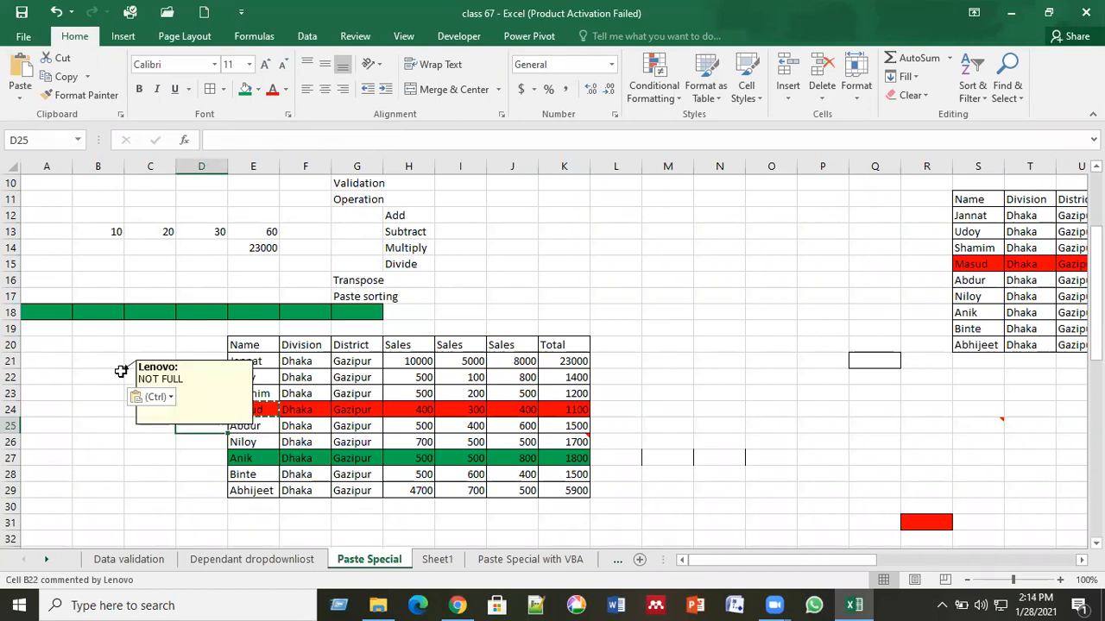
{"action": "key", "text": "Escape"}
Step: Copy the total in K23 and paste only its validation into C24 using the Paste Special Validation option
{"action": "left_click", "coordinate": [402, 390]}
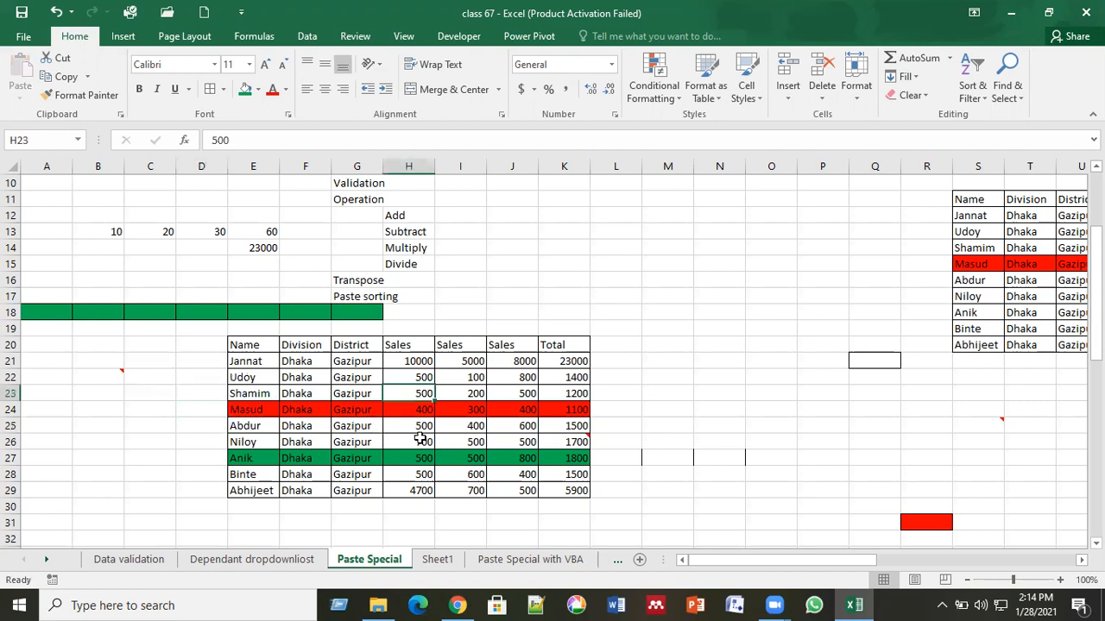
{"action": "left_click", "coordinate": [353, 426]}
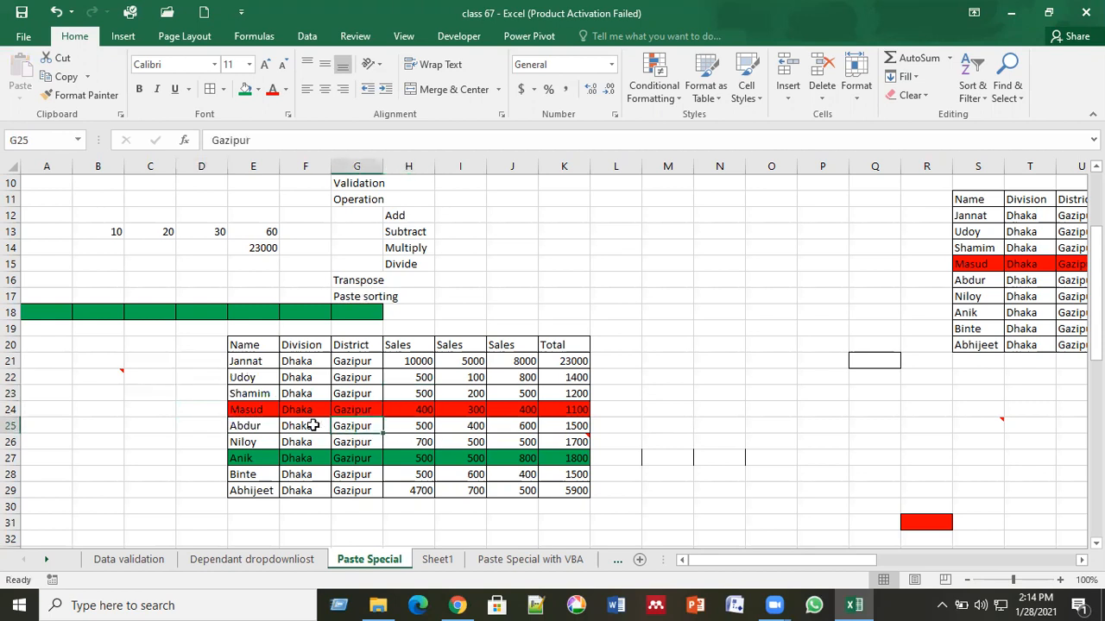
{"action": "left_click", "coordinate": [573, 394]}
{"action": "right_click", "coordinate": [575, 399]}
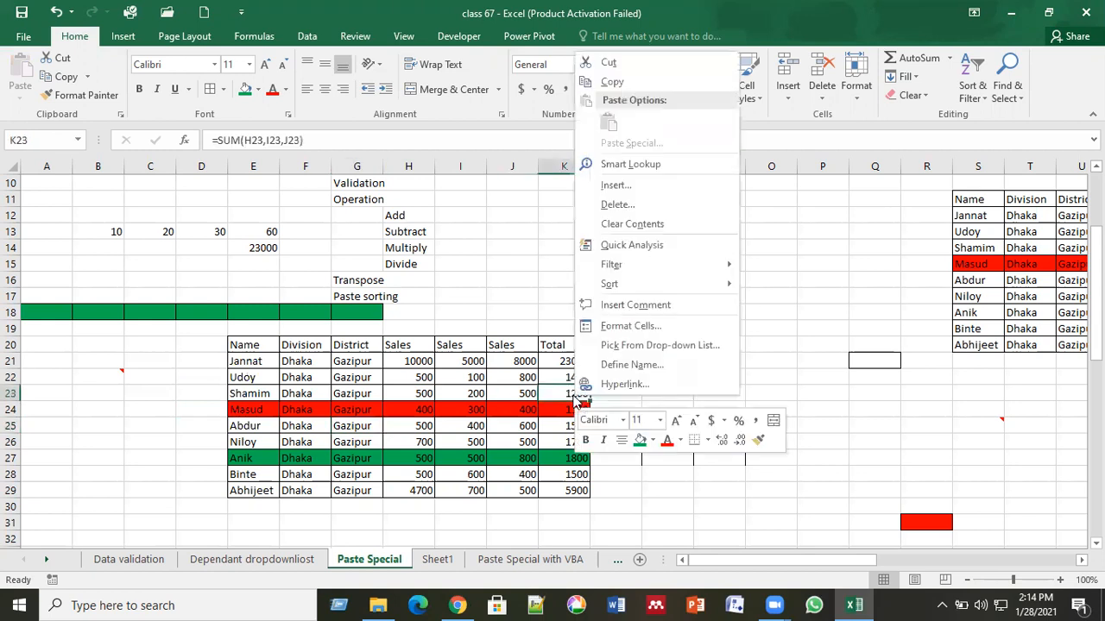
{"action": "left_click", "coordinate": [562, 393]}
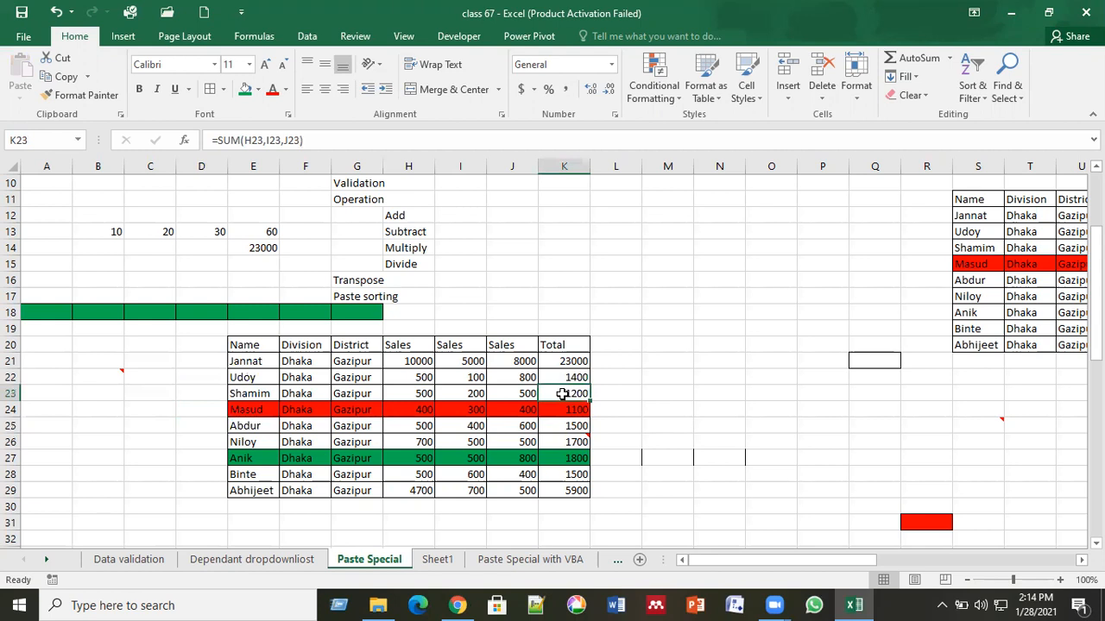
{"action": "key", "text": "ctrl+c"}
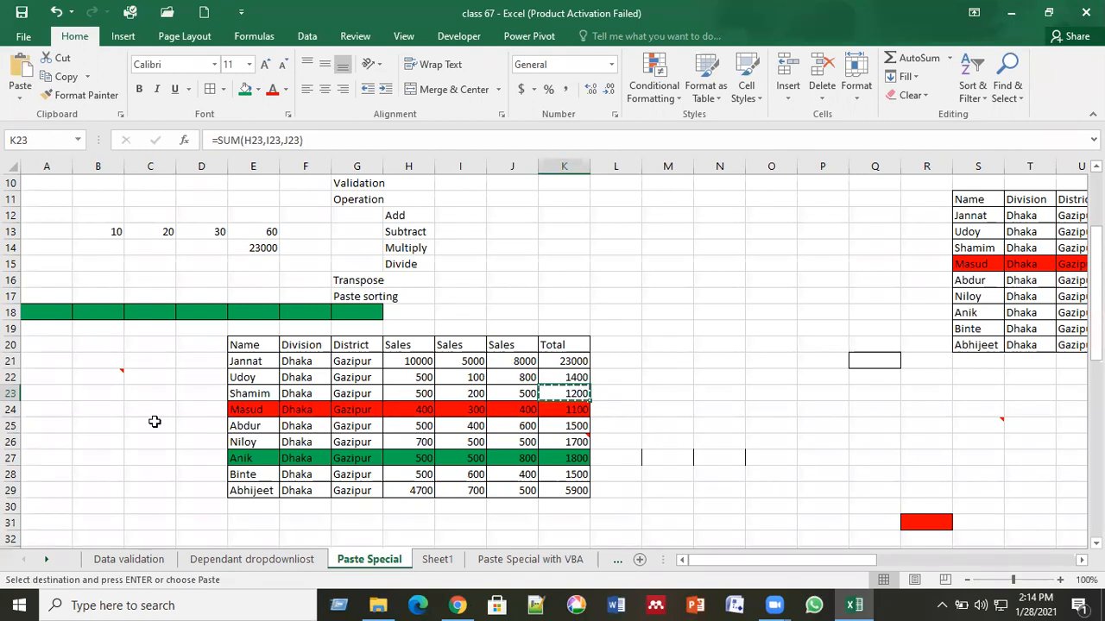
{"action": "left_click", "coordinate": [145, 413]}
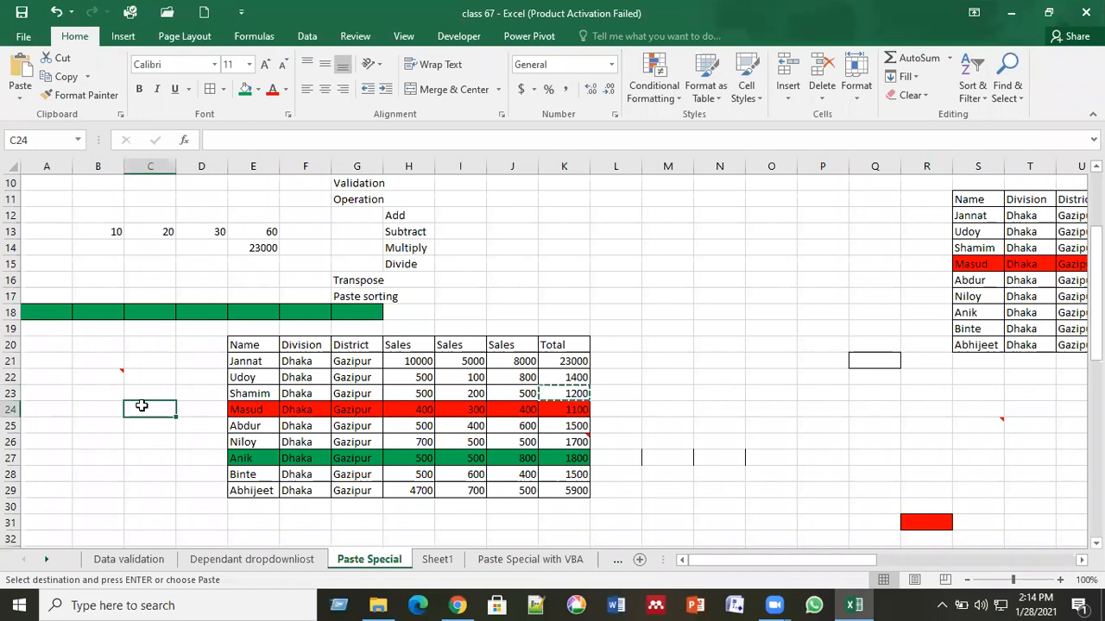
{"action": "right_click", "coordinate": [142, 407]}
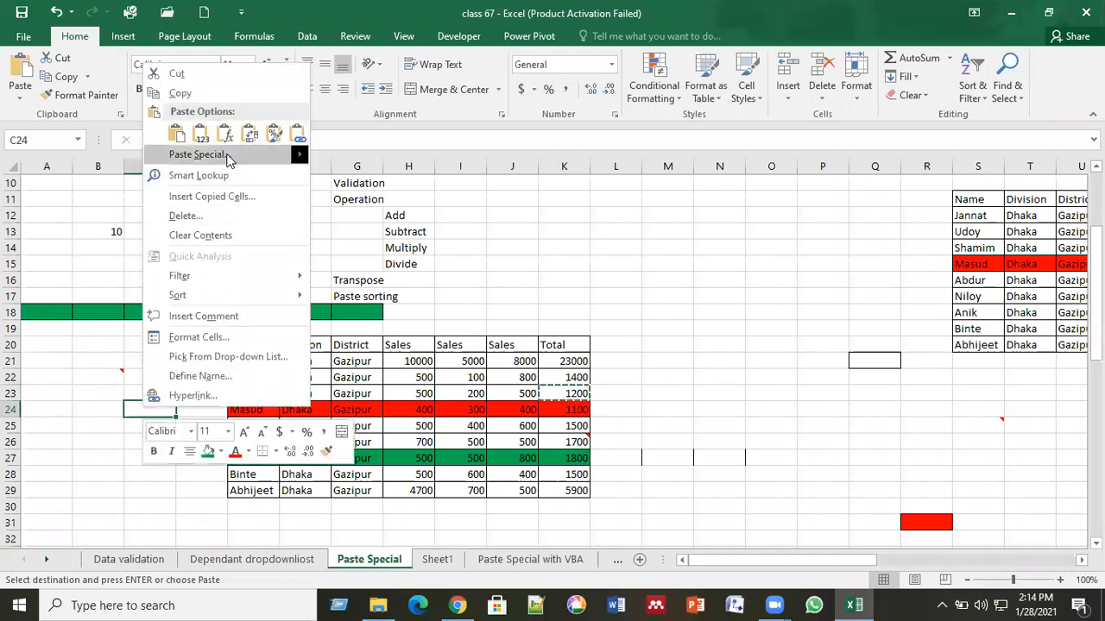
{"action": "left_click", "coordinate": [228, 157]}
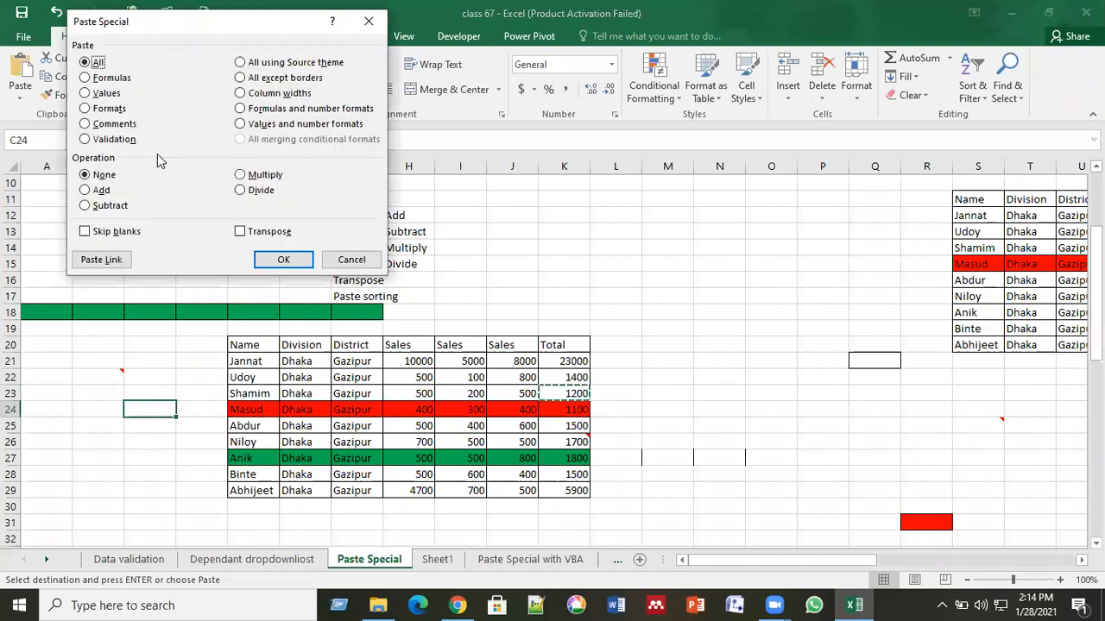
{"action": "left_click", "coordinate": [108, 140]}
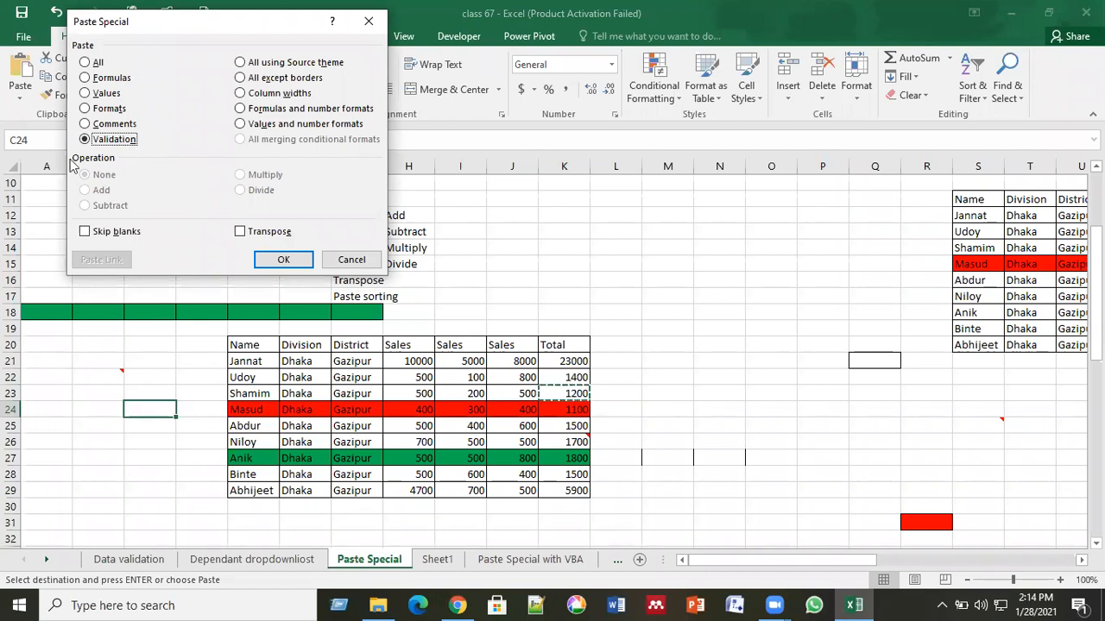
{"action": "left_click", "coordinate": [284, 259]}
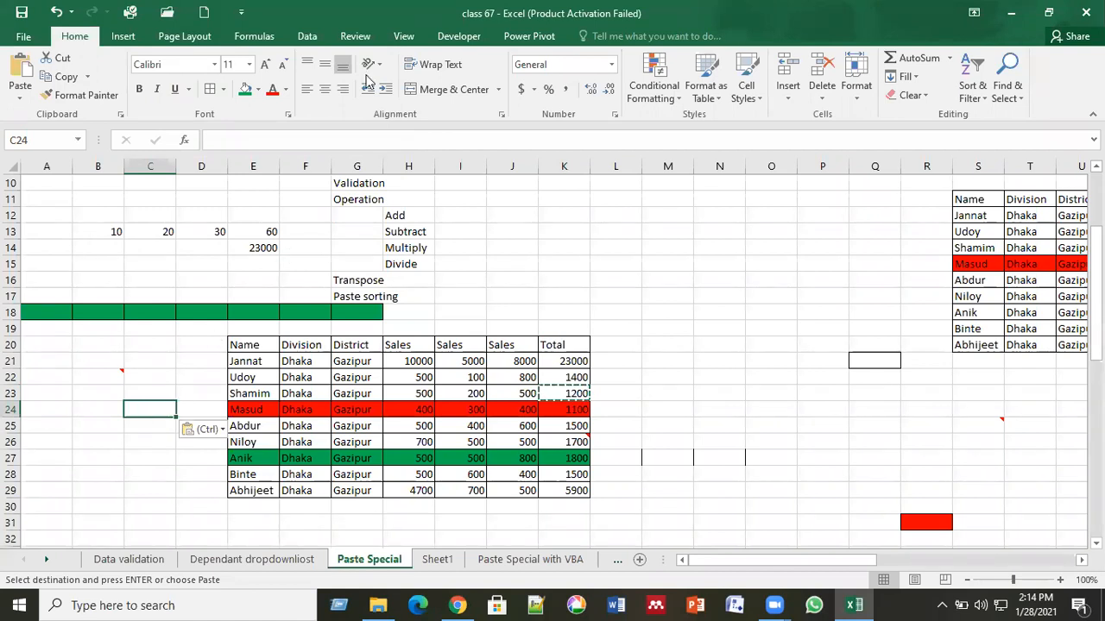
Step: Inspect the data validation settings of name cell E25 and close them without changes
{"action": "left_click", "coordinate": [269, 429]}
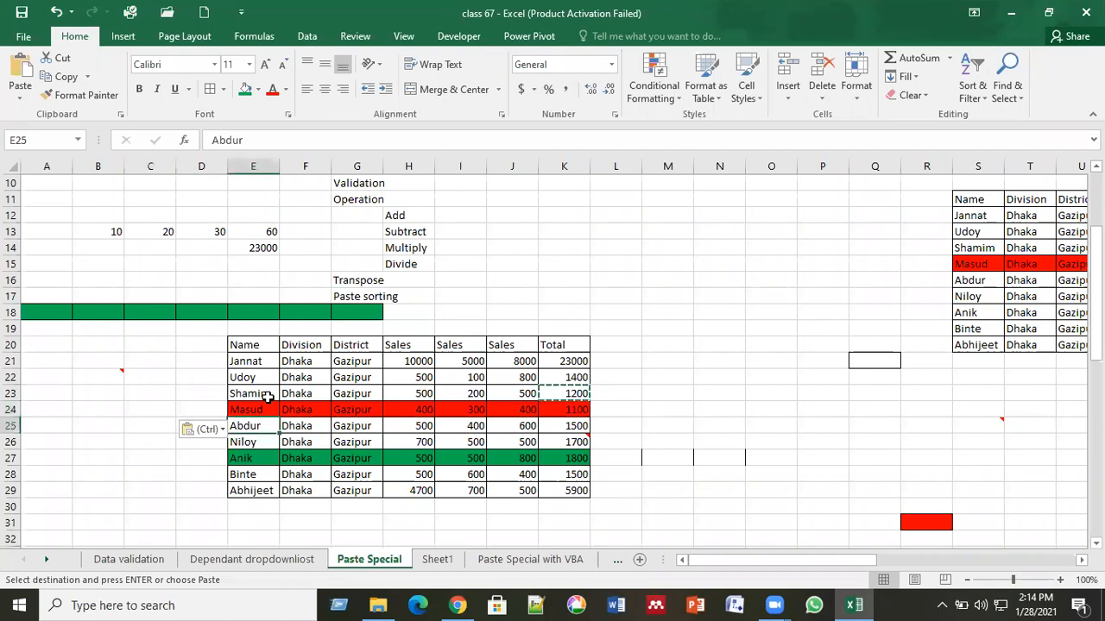
{"action": "left_click", "coordinate": [309, 36]}
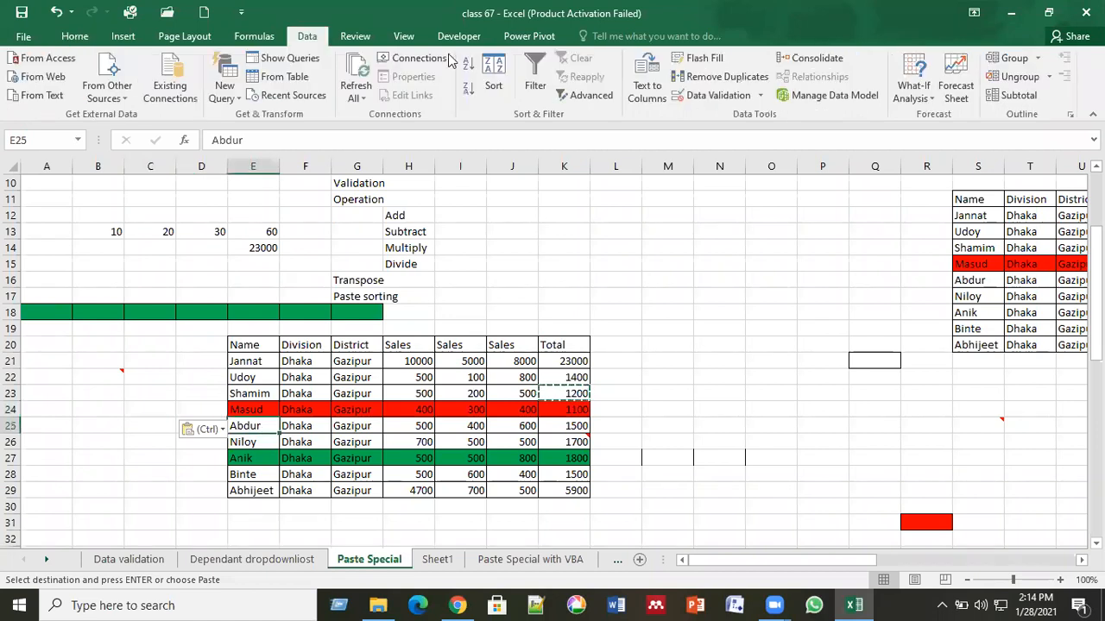
{"action": "left_click", "coordinate": [713, 96]}
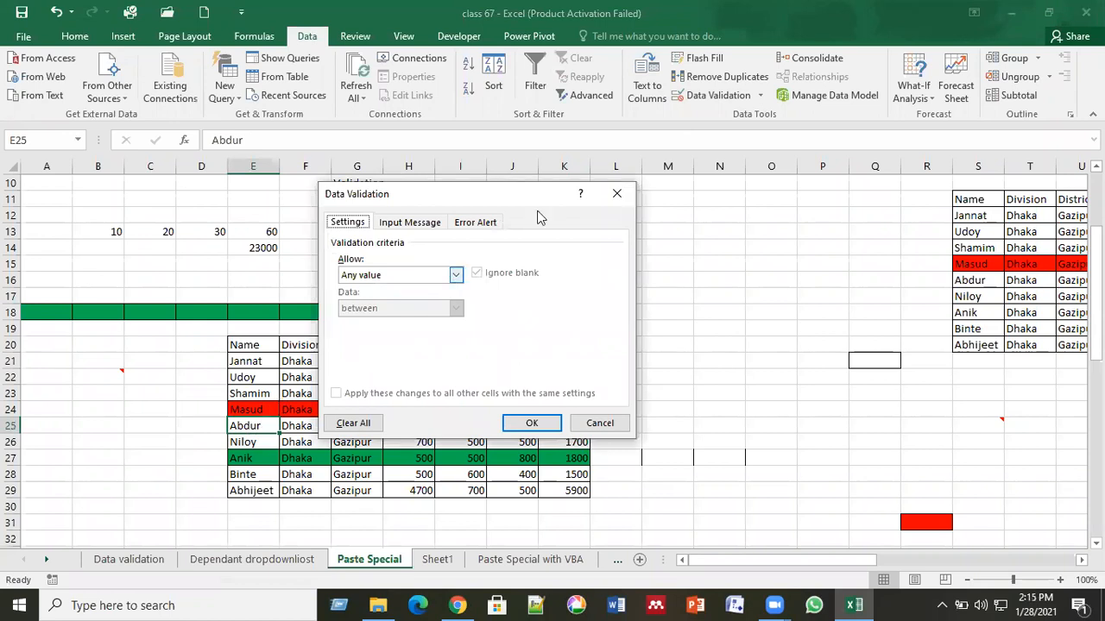
{"action": "left_click", "coordinate": [618, 195]}
{"action": "left_click", "coordinate": [524, 376]}
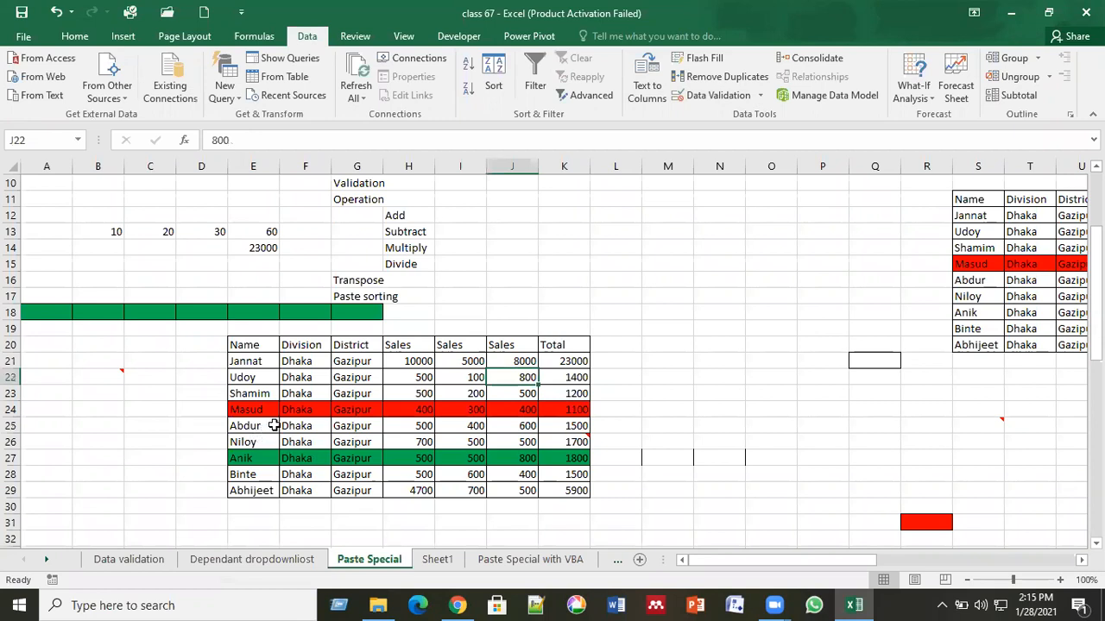
Step: Examine the values in the first Sales column cell by cell, from H21 down to H29
{"action": "left_click", "coordinate": [402, 361]}
{"action": "left_click_drag", "start_coordinate": [402, 362], "coordinate": [412, 489]}
{"action": "left_click", "coordinate": [408, 367]}
{"action": "key", "text": "Down"}
{"action": "key", "text": "Down"}
{"action": "key", "text": "Down"}
{"action": "key", "text": "Down"}
{"action": "key", "text": "Down"}
{"action": "key", "text": "Down"}
{"action": "key", "text": "Down"}
{"action": "key", "text": "Down"}
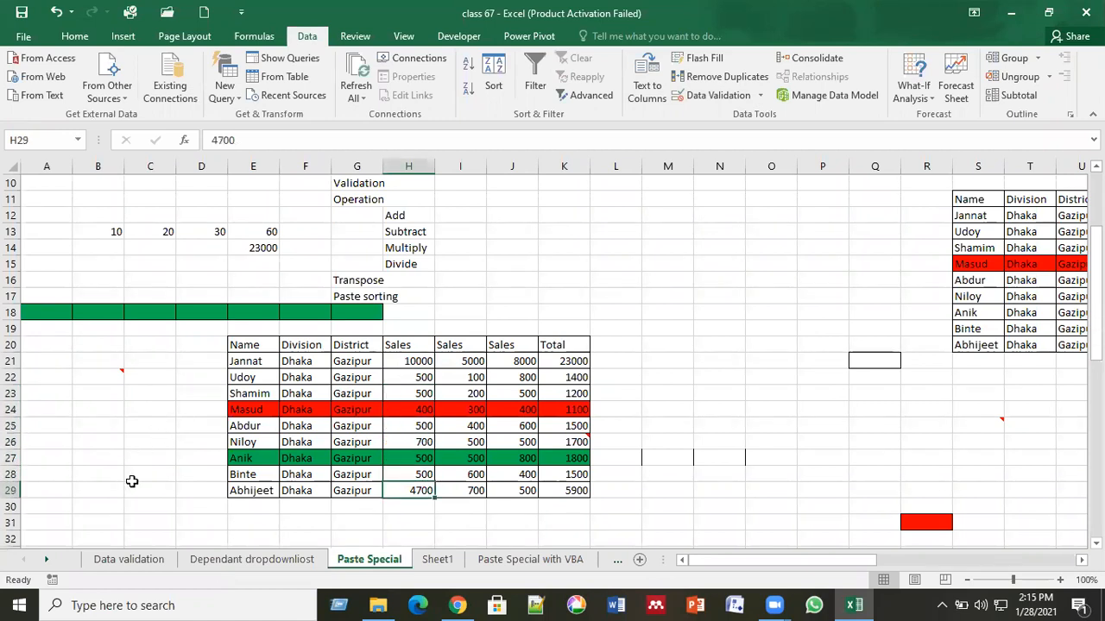
Step: Enter 100 in each cell from C26 to C34 and return to C26
{"action": "left_click", "coordinate": [153, 438]}
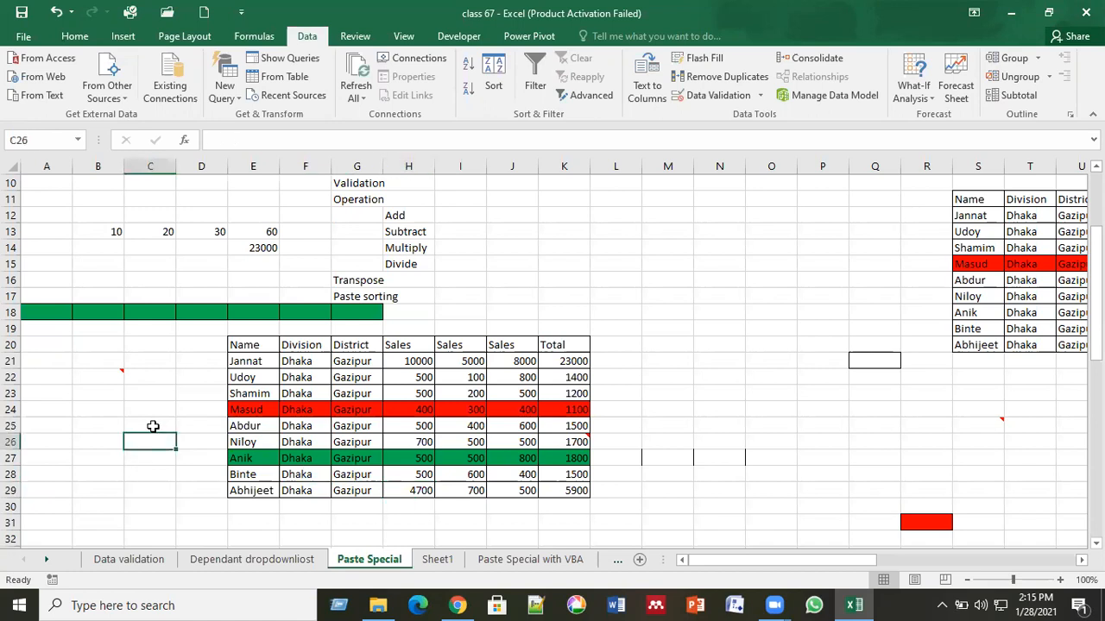
{"action": "type", "text": "100"}
{"action": "key", "text": "Return"}
{"action": "type", "text": "100"}
{"action": "key", "text": "Return"}
{"action": "type", "text": "100"}
{"action": "key", "text": "Return"}
{"action": "type", "text": "100"}
{"action": "key", "text": "Return"}
{"action": "type", "text": "100"}
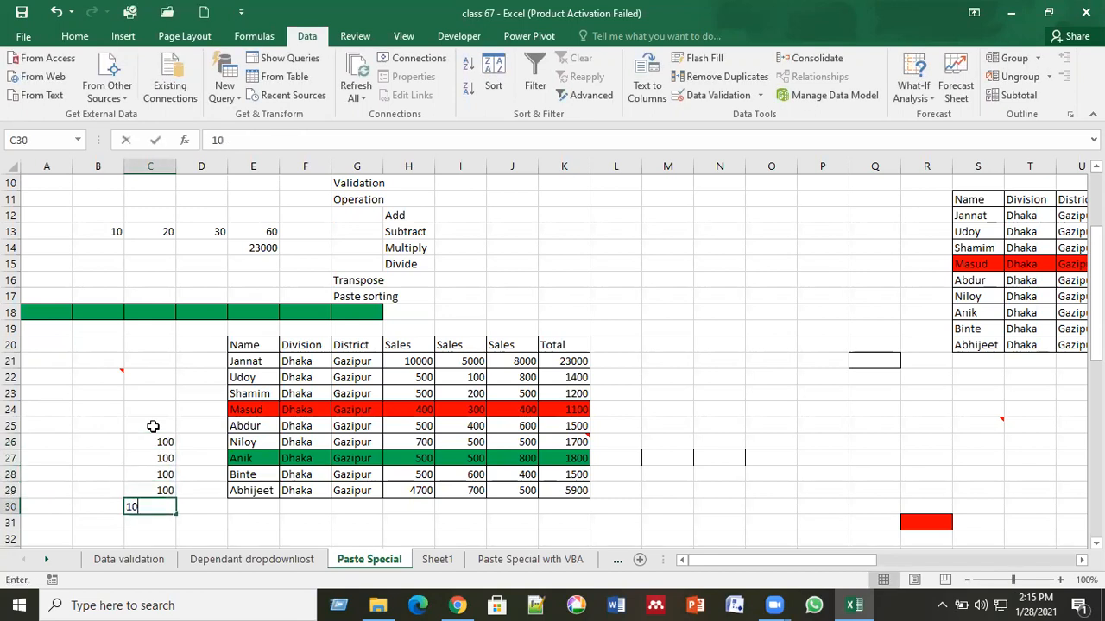
{"action": "key", "text": "Return"}
{"action": "type", "text": "10"}
{"action": "type", "text": "0"}
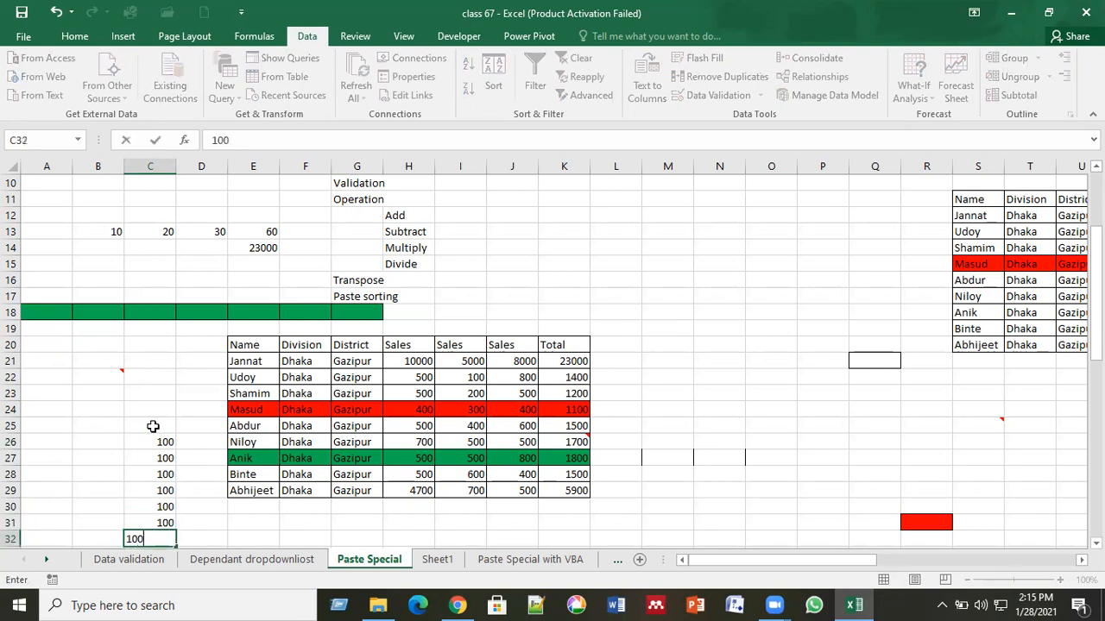
{"action": "key", "text": "Return"}
{"action": "type", "text": "100"}
{"action": "key", "text": "Return"}
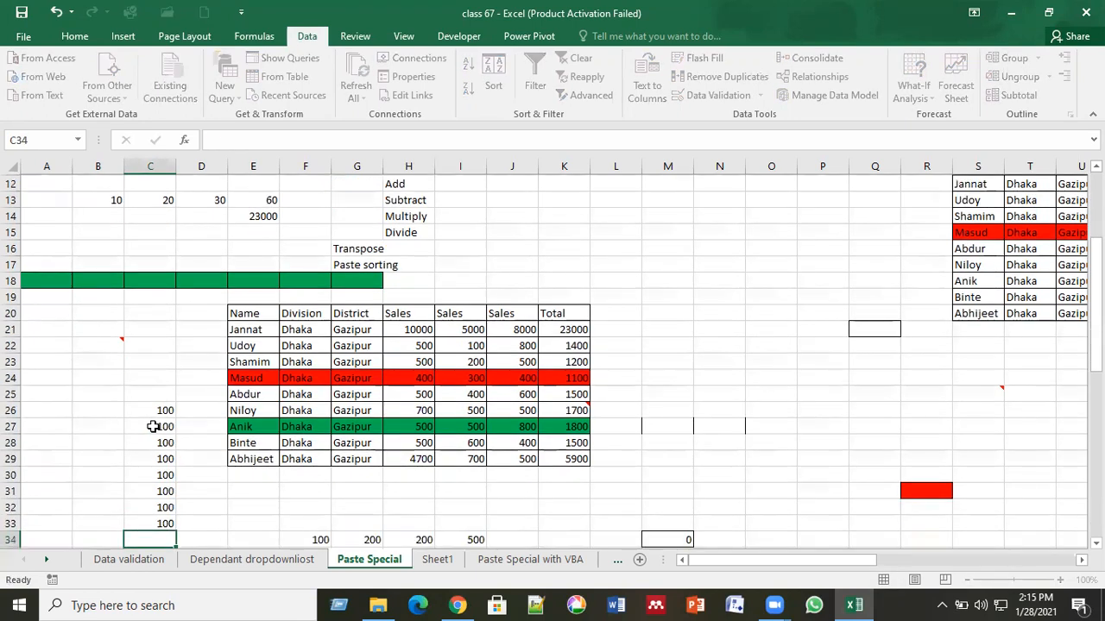
{"action": "type", "text": "100"}
{"action": "left_click", "coordinate": [152, 426]}
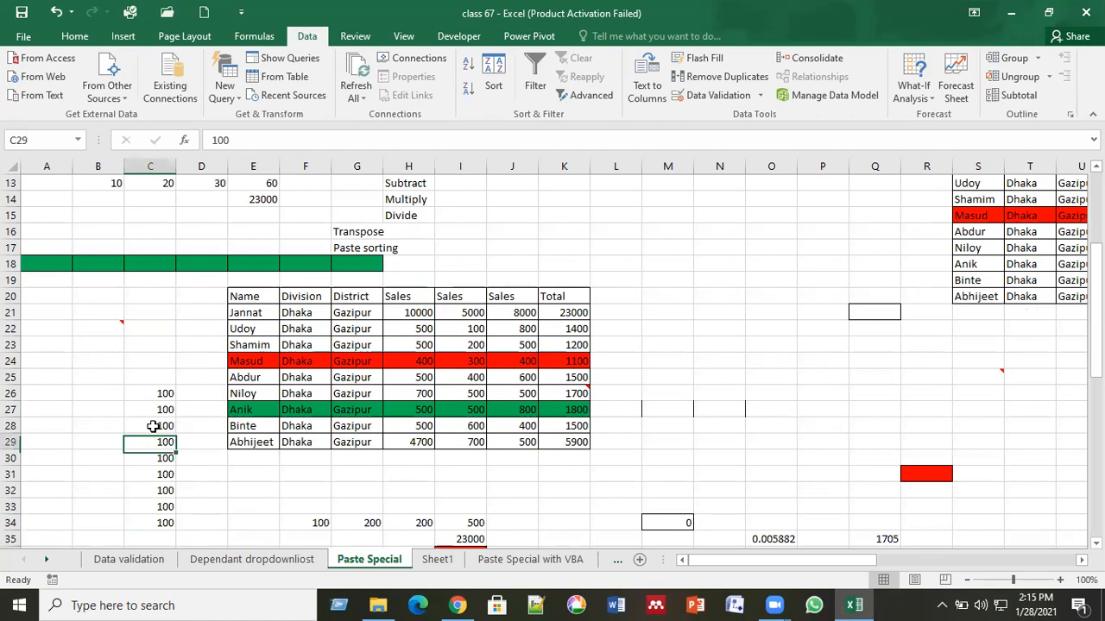
{"action": "key", "text": "Up"}
{"action": "key", "text": "Up"}
{"action": "key", "text": "Up"}
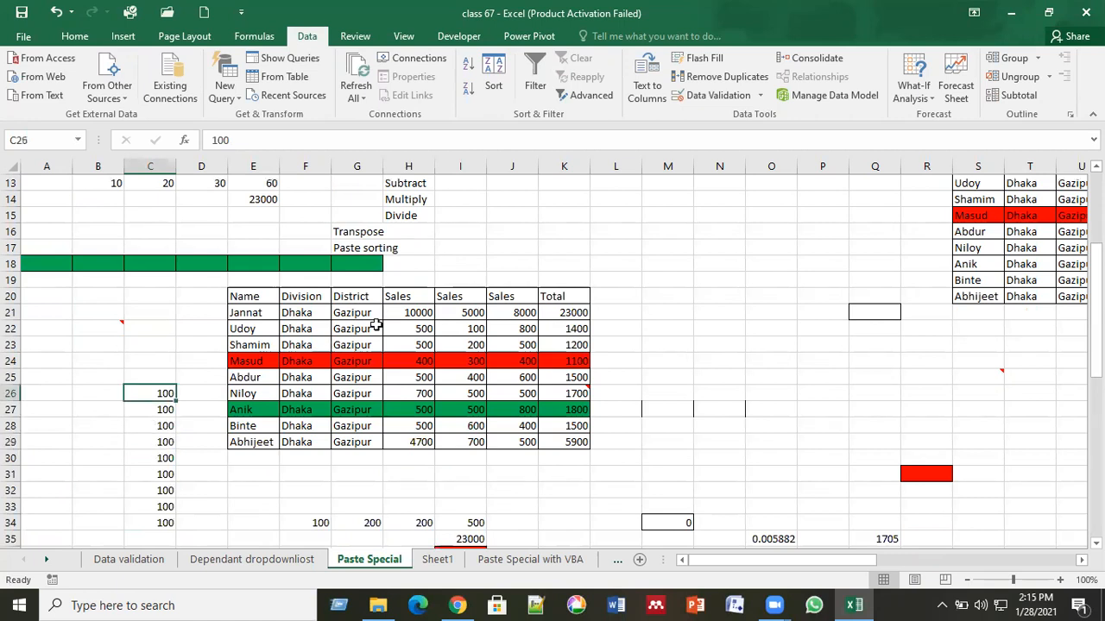
Step: Copy the first Sales column's values in H21:H29
{"action": "left_click", "coordinate": [402, 310]}
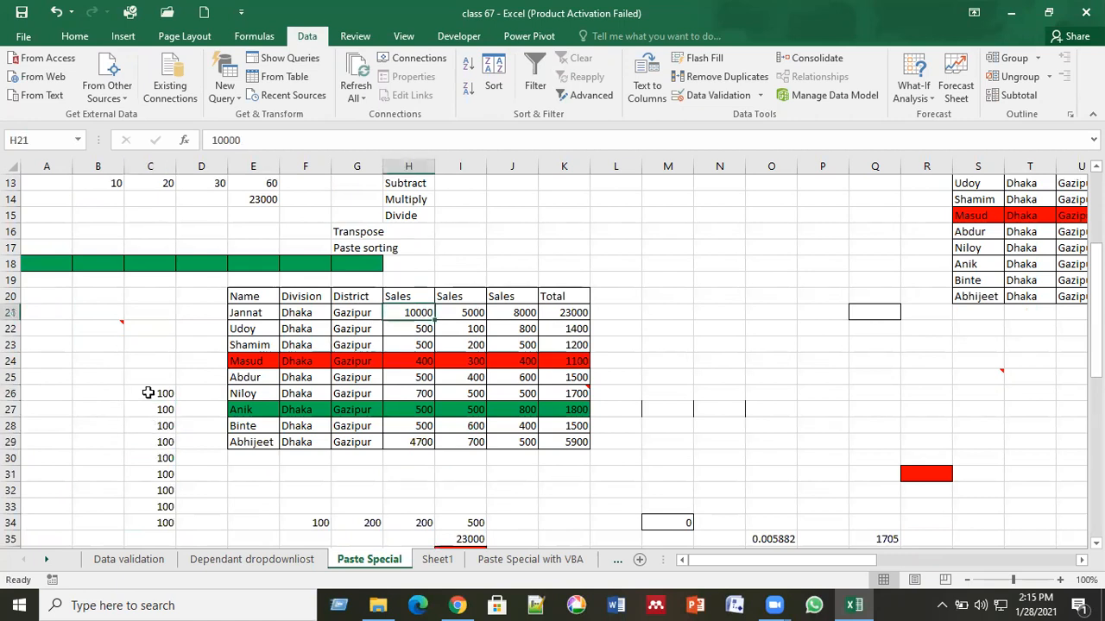
{"action": "left_click", "coordinate": [149, 392]}
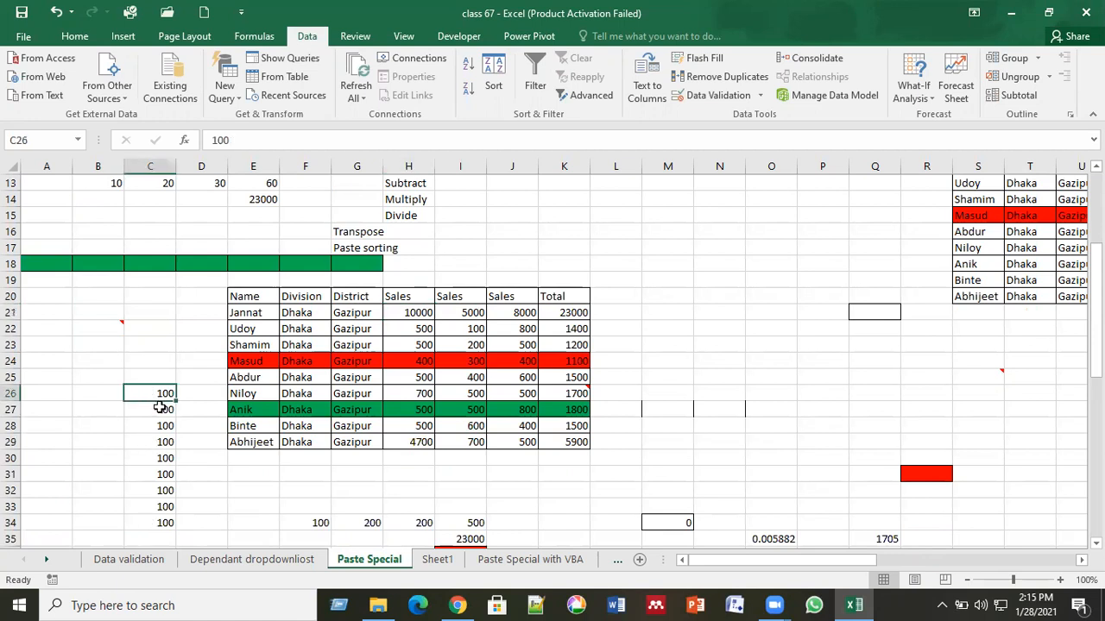
{"action": "left_click", "coordinate": [408, 313]}
{"action": "left_click_drag", "start_coordinate": [408, 313], "coordinate": [413, 440]}
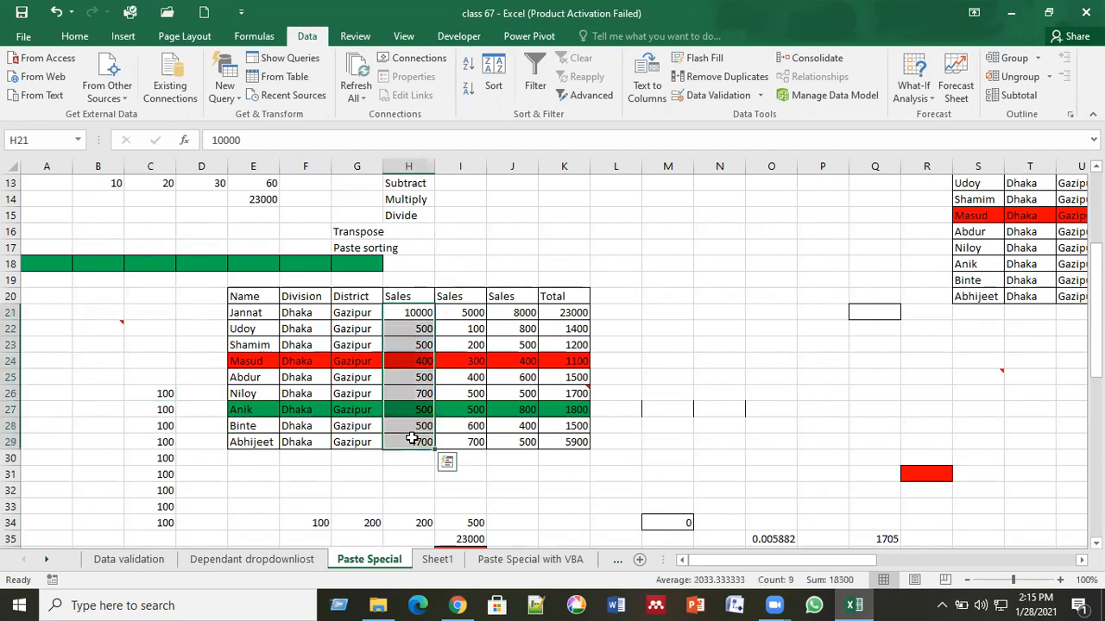
{"action": "key", "text": "ctrl+c"}
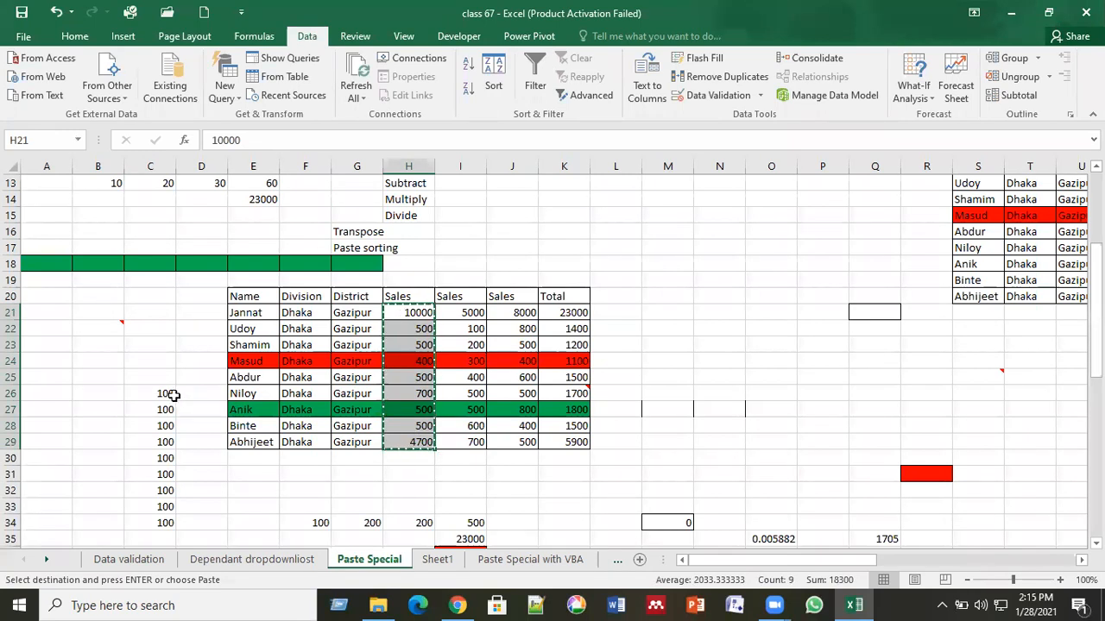
Step: Paste the copied Sales values onto the 100s starting at C26 using the Paste Special Add operation
{"action": "left_click", "coordinate": [147, 395]}
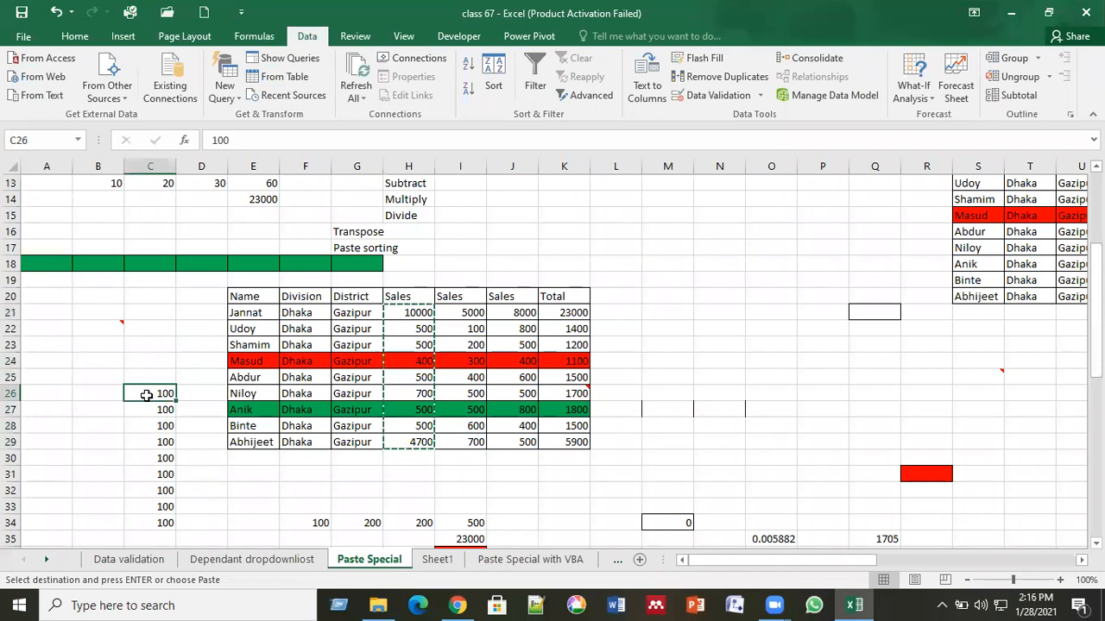
{"action": "right_click", "coordinate": [147, 395]}
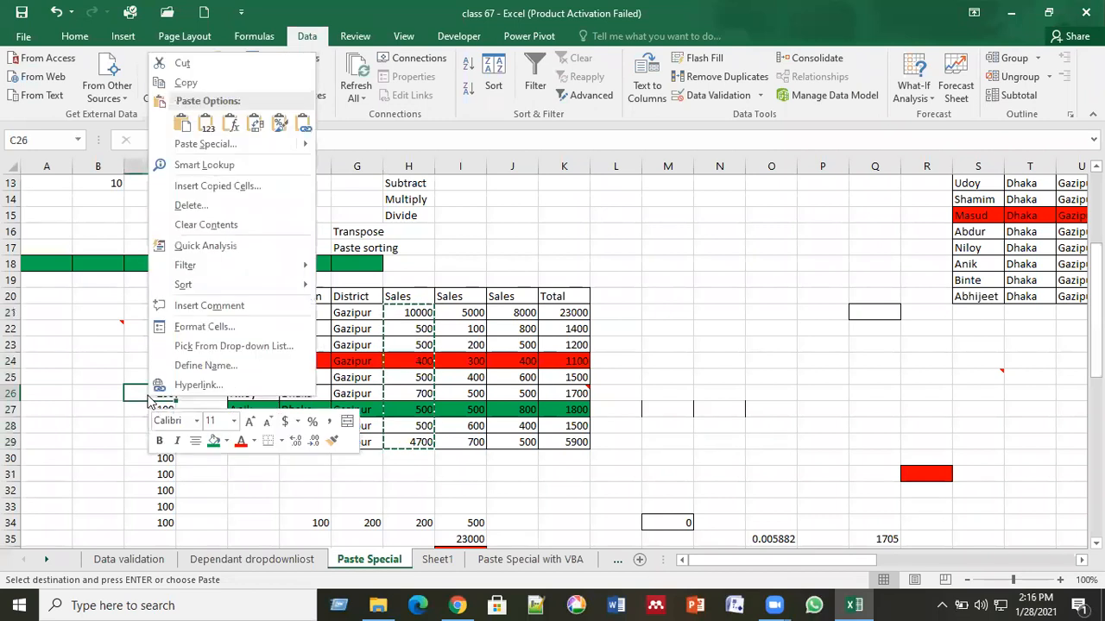
{"action": "left_click", "coordinate": [207, 144]}
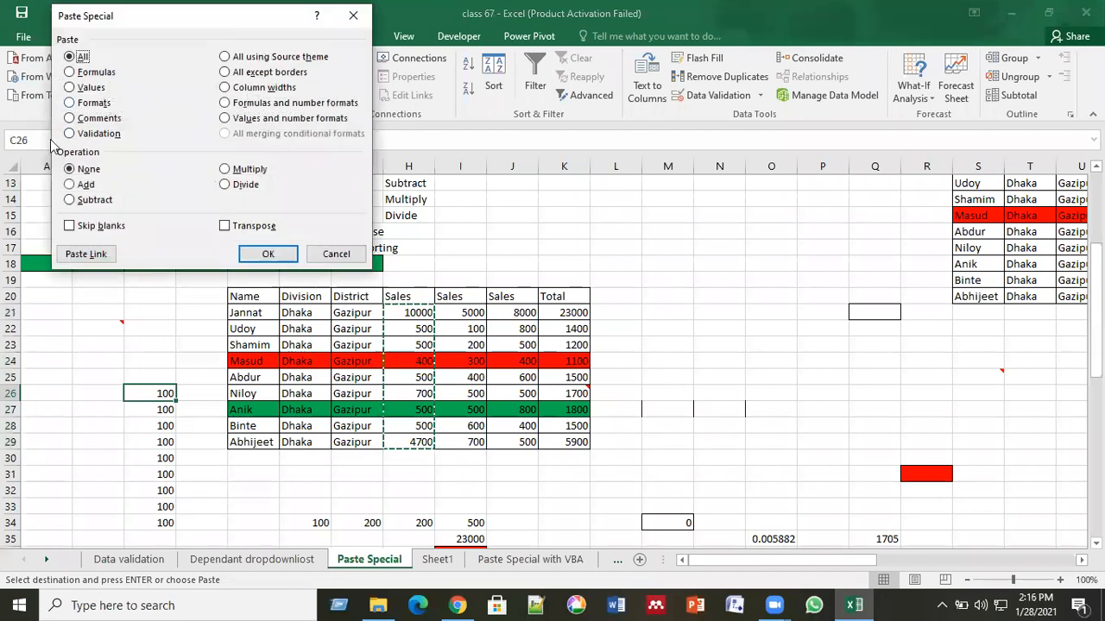
{"action": "left_click", "coordinate": [79, 187]}
{"action": "left_click", "coordinate": [264, 256]}
{"action": "left_click", "coordinate": [206, 301]}
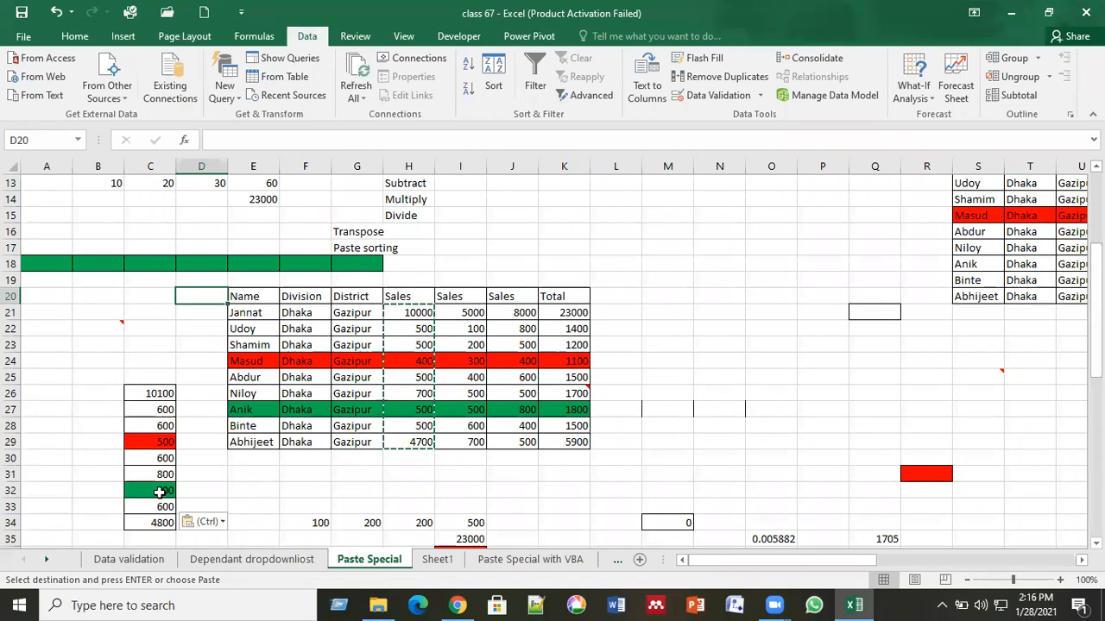
Step: Undo the Add paste and the last entry of 100 in C34
{"action": "key", "text": "ctrl+z"}
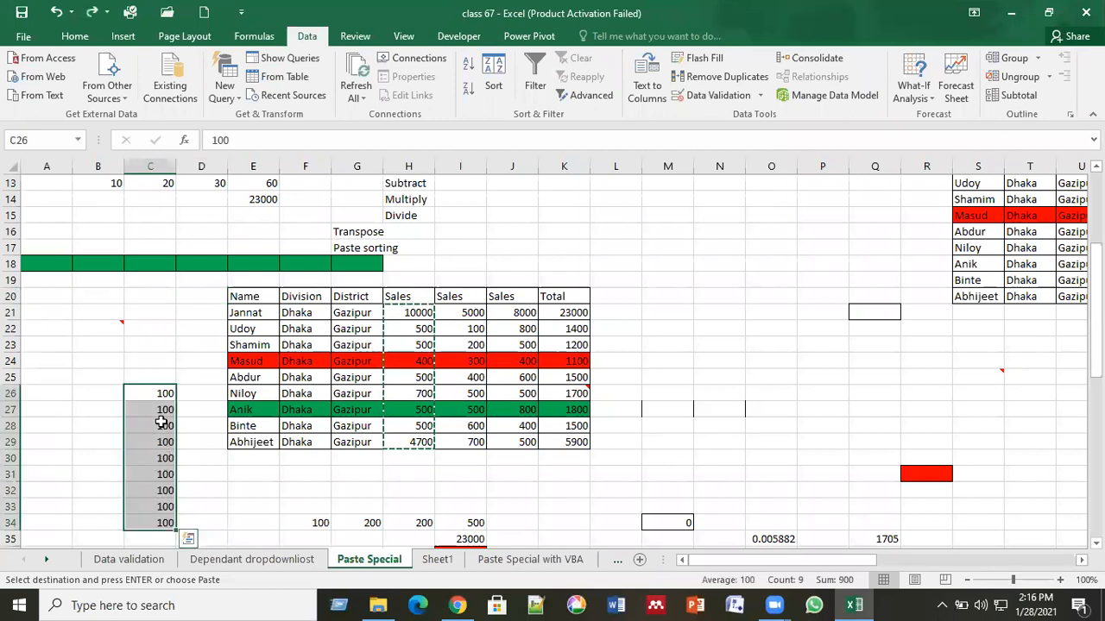
{"action": "key", "text": "ctrl+z"}
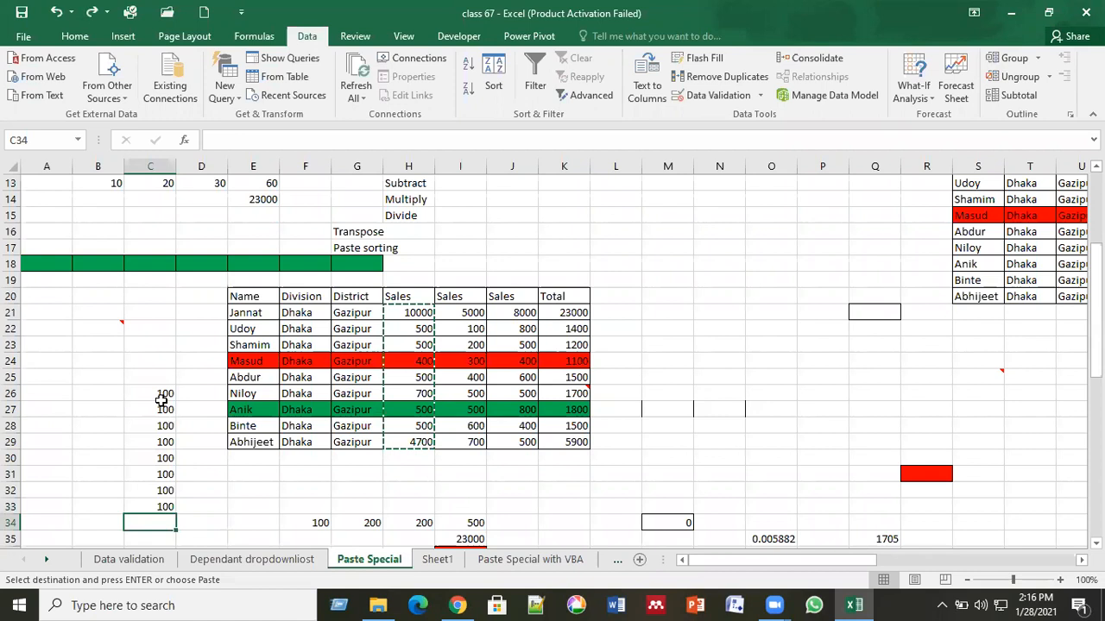
Step: Paste the copied Sales values onto the column starting at C26 using the Paste Special Subtract operation
{"action": "left_click", "coordinate": [155, 393]}
{"action": "right_click", "coordinate": [155, 394]}
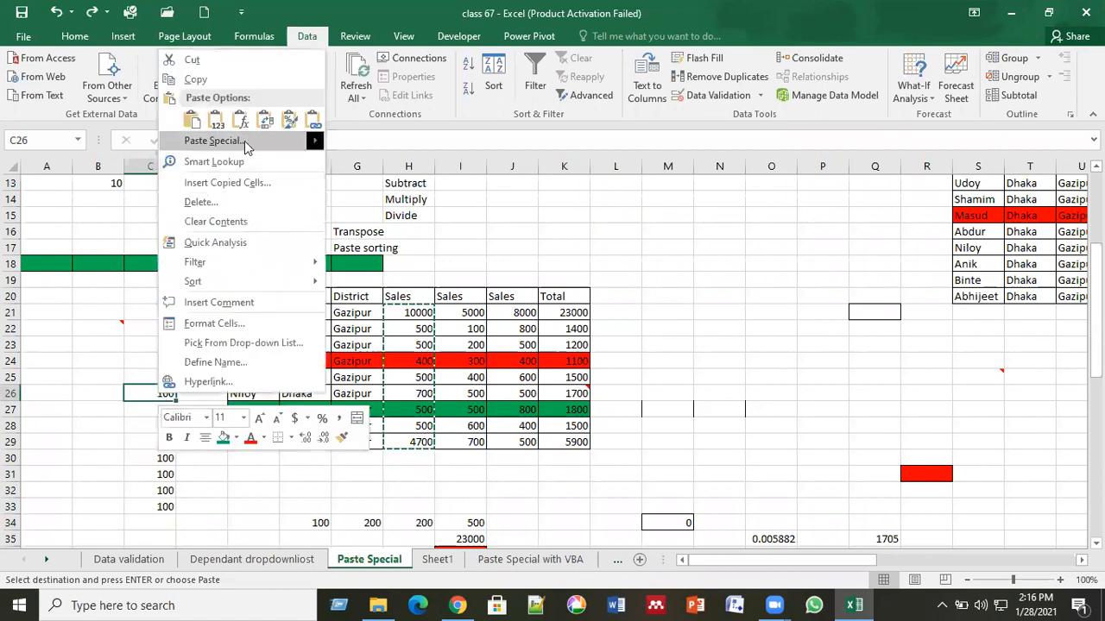
{"action": "left_click", "coordinate": [246, 141]}
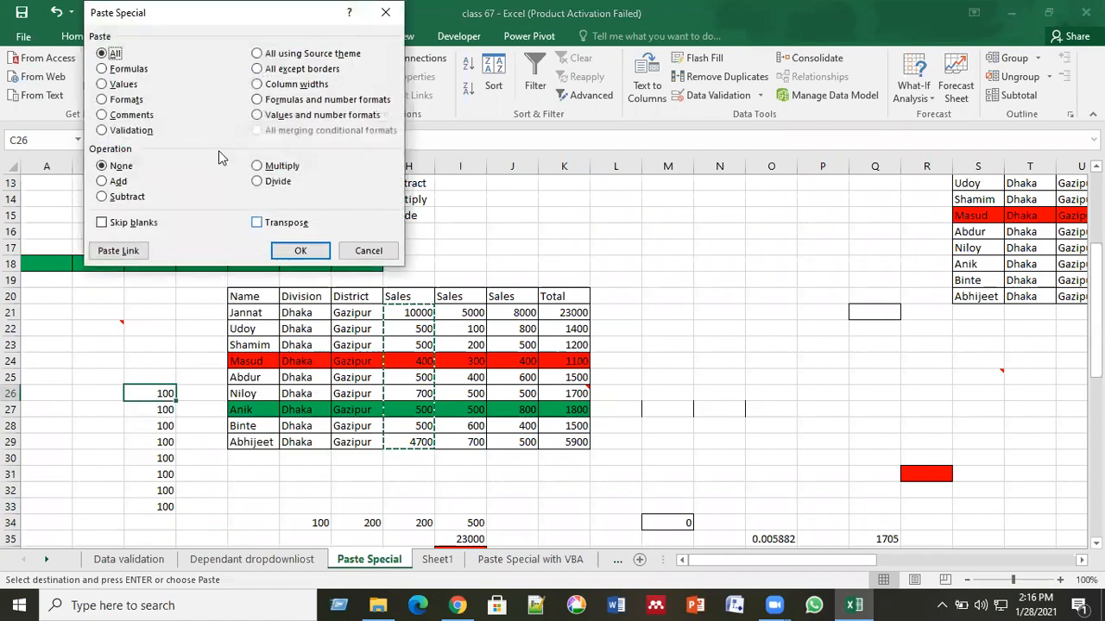
{"action": "left_click", "coordinate": [134, 197]}
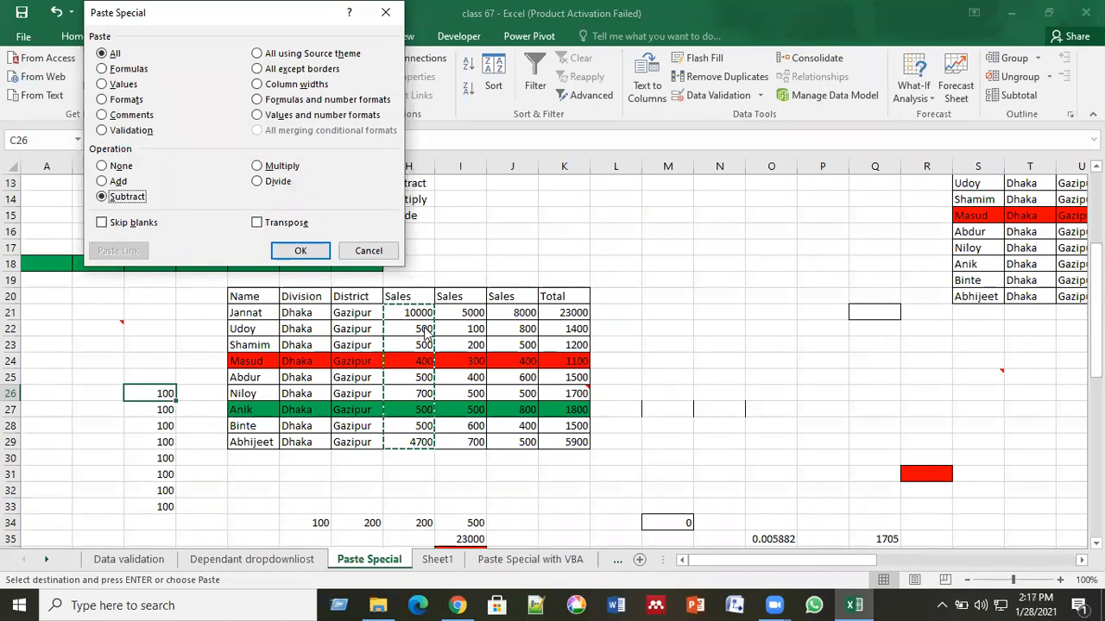
{"action": "left_click", "coordinate": [301, 253]}
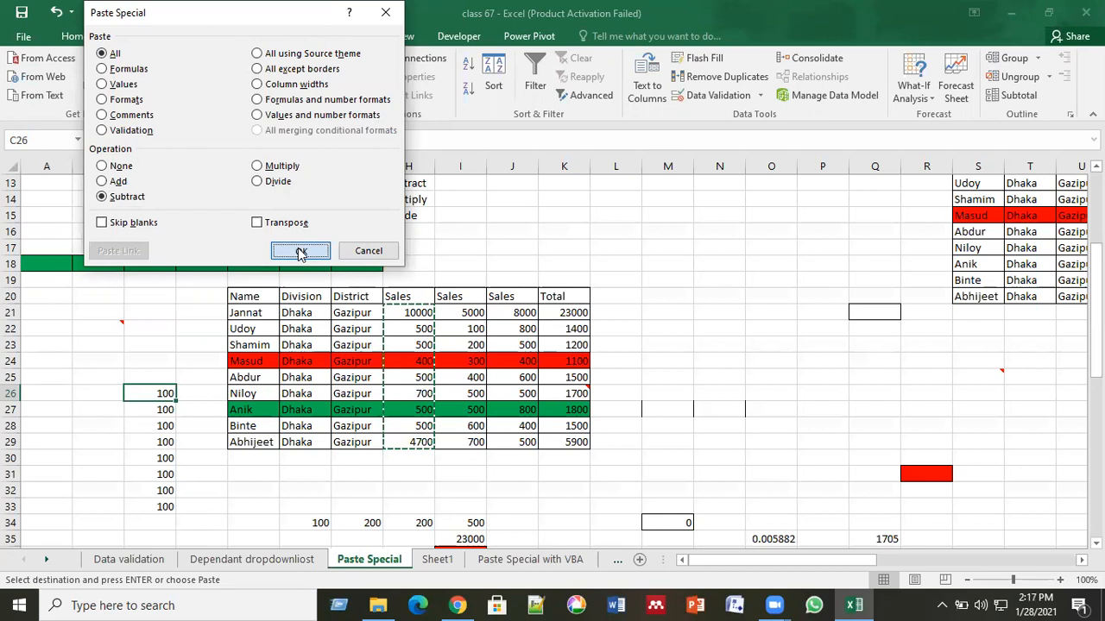
Step: Undo the Subtract paste on the column starting at C26
{"action": "left_click", "coordinate": [201, 394]}
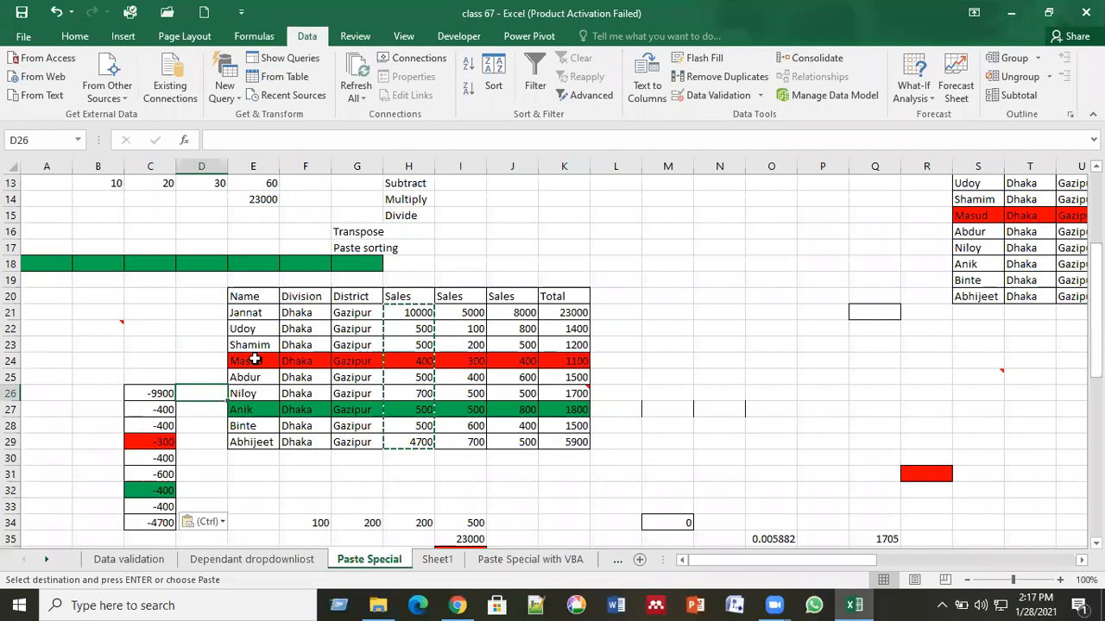
{"action": "mouse_move", "coordinate": [235, 362]}
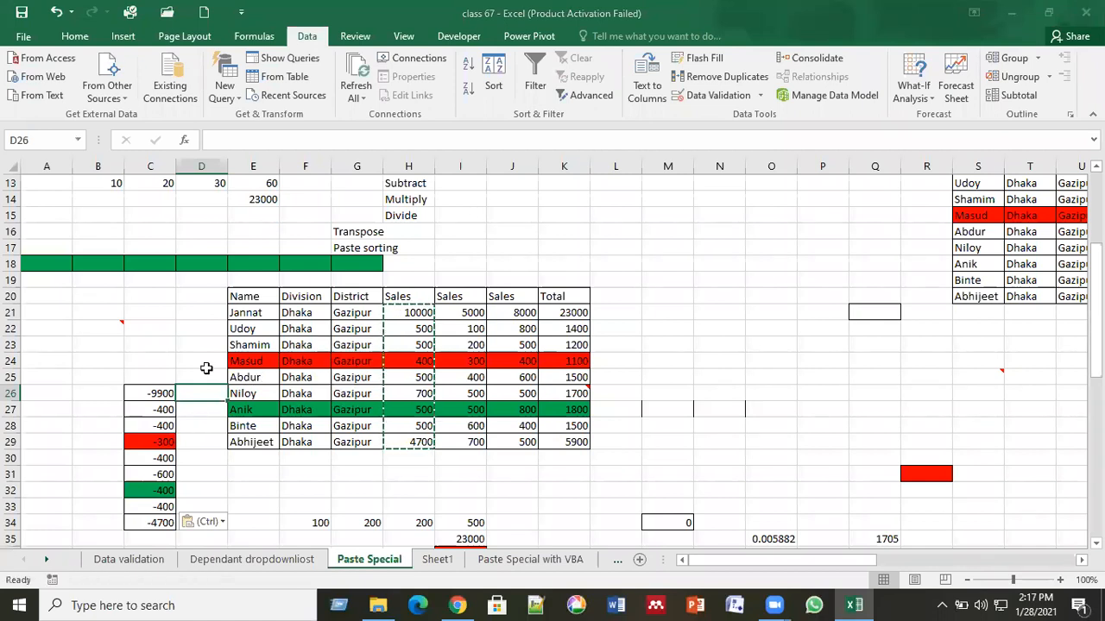
{"action": "key", "text": "ctrl+z"}
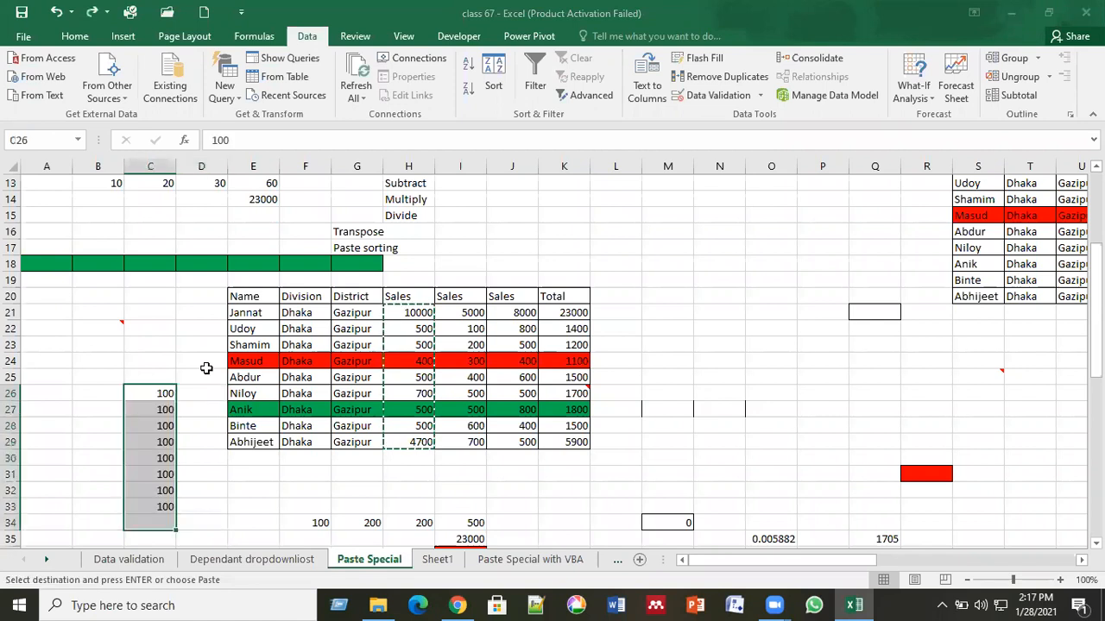
Step: Paste the copied Sales values onto the 100s starting at C26 using the Paste Special Divide operation
{"action": "left_click", "coordinate": [161, 397]}
{"action": "right_click", "coordinate": [160, 397]}
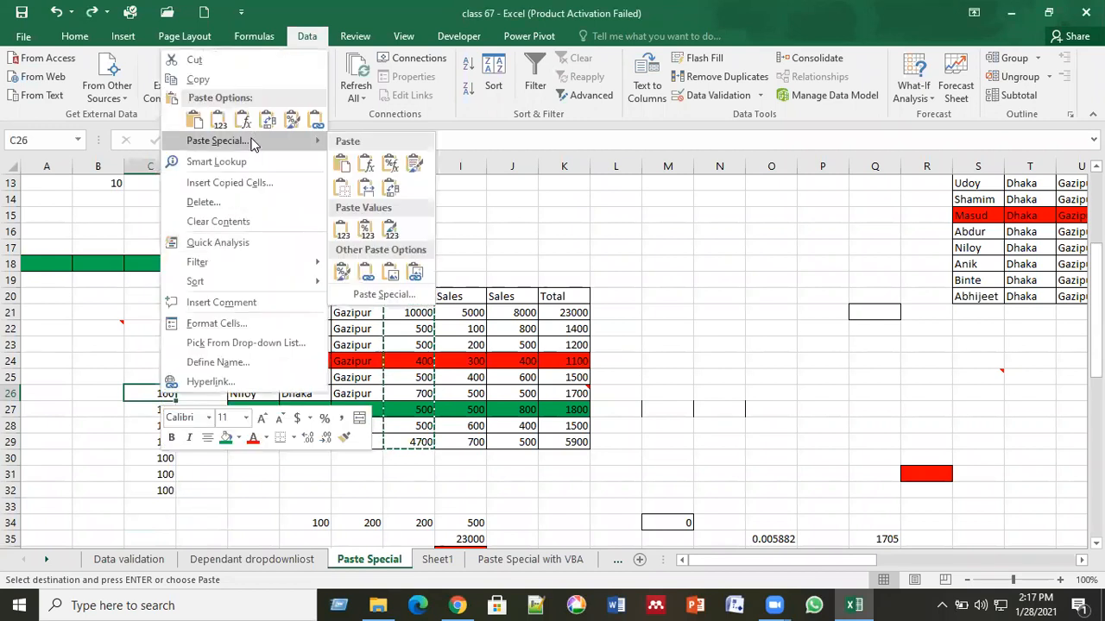
{"action": "left_click", "coordinate": [253, 142]}
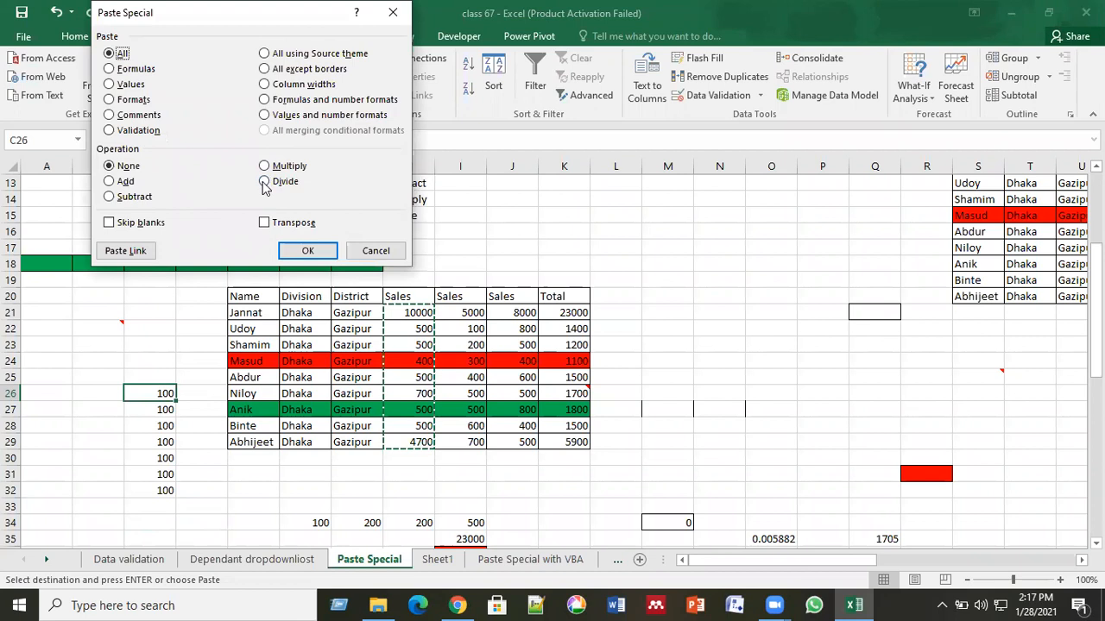
{"action": "left_click", "coordinate": [264, 182]}
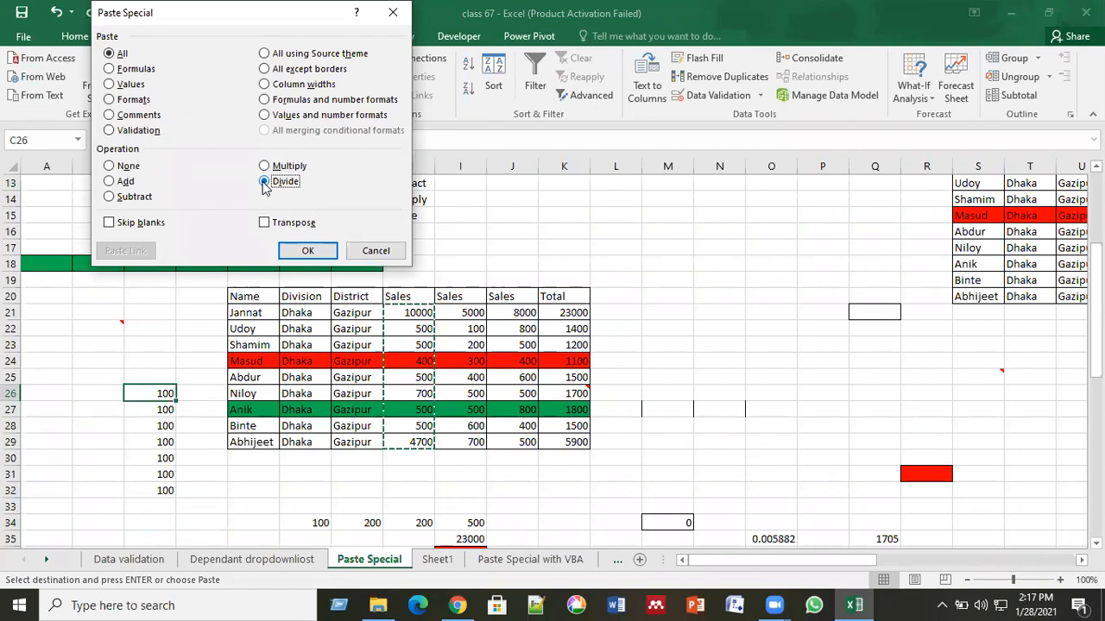
{"action": "left_click", "coordinate": [308, 250]}
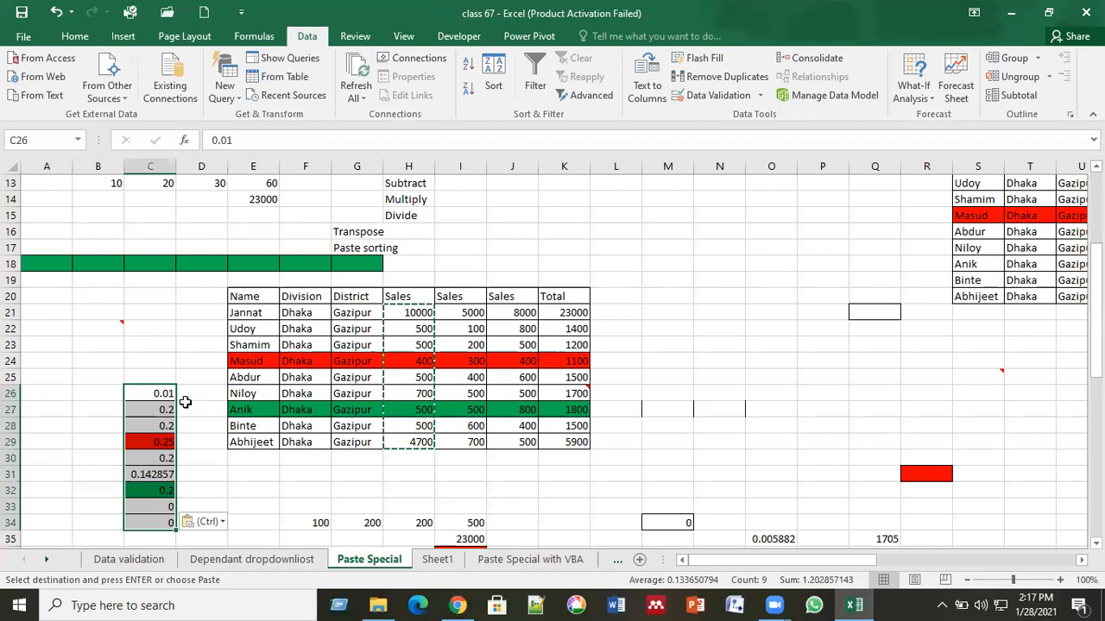
Step: Undo the Divide paste and the last entry of 100 in C32
{"action": "key", "text": "ctrl+z"}
{"action": "key", "text": "ctrl+z"}
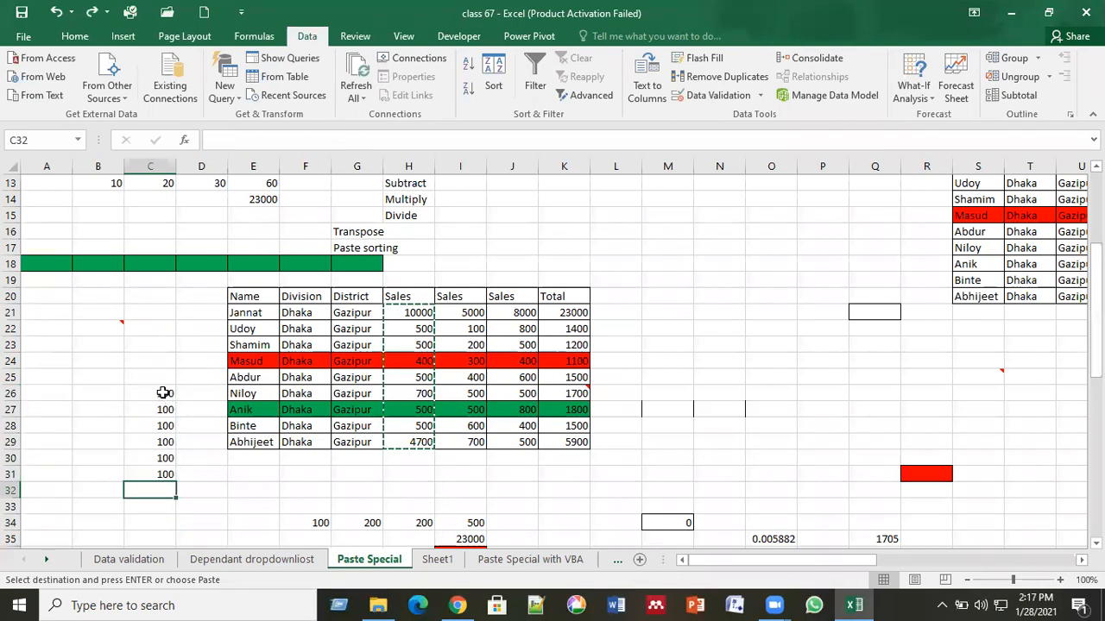
Step: Paste the copied Sales values onto the column starting at C26 using the Paste Special Multiply operation, and end copy mode
{"action": "left_click", "coordinate": [163, 393]}
{"action": "right_click", "coordinate": [164, 394]}
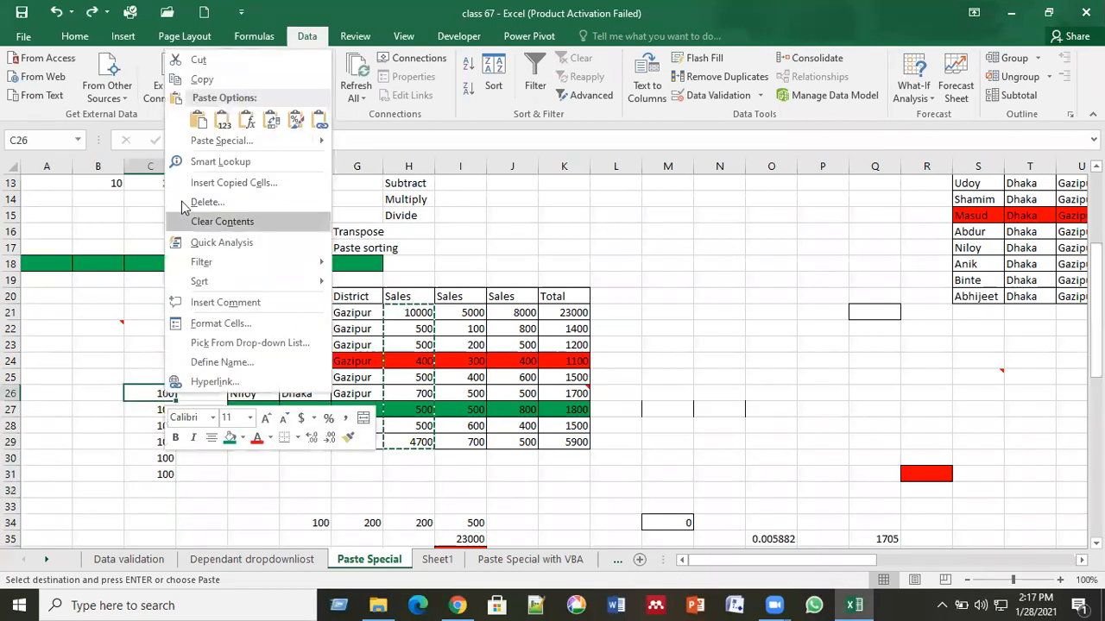
{"action": "left_click", "coordinate": [212, 143]}
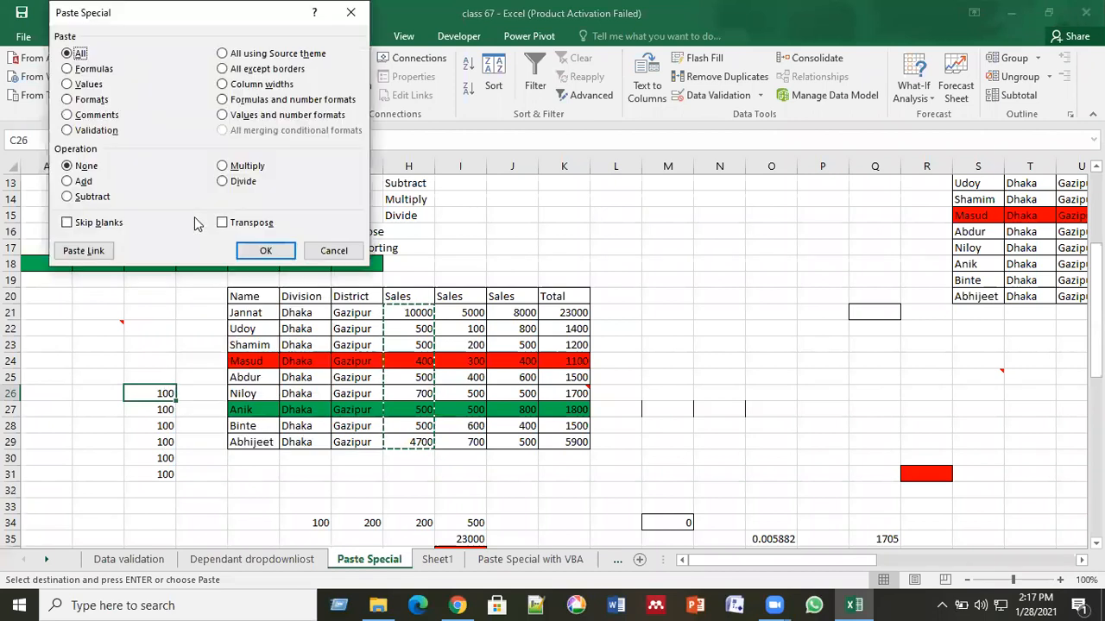
{"action": "left_click", "coordinate": [244, 167]}
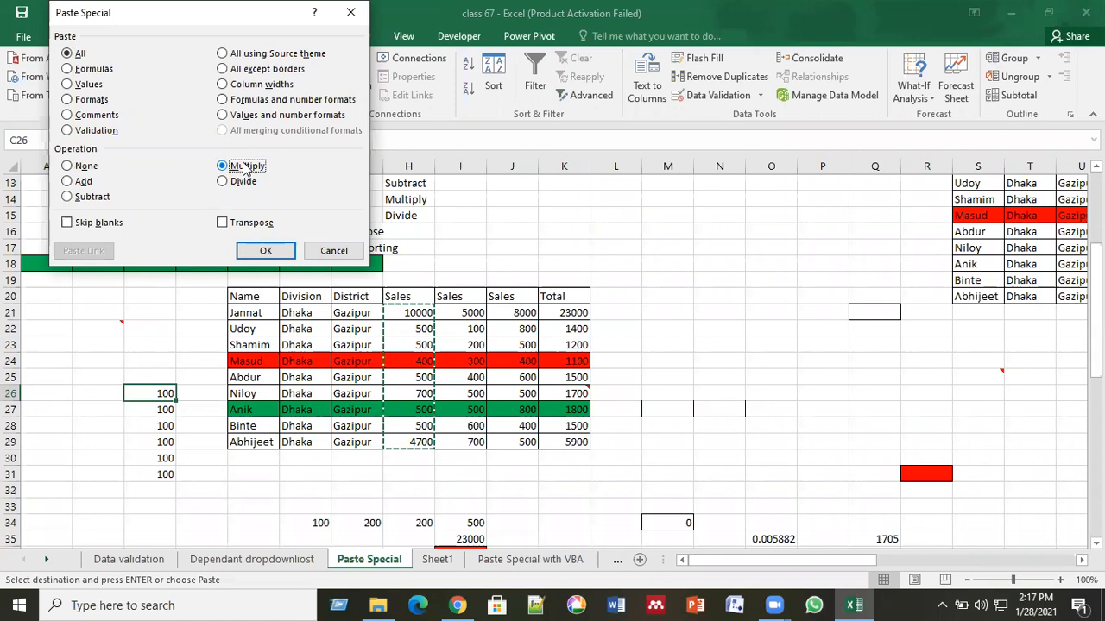
{"action": "left_click", "coordinate": [266, 251]}
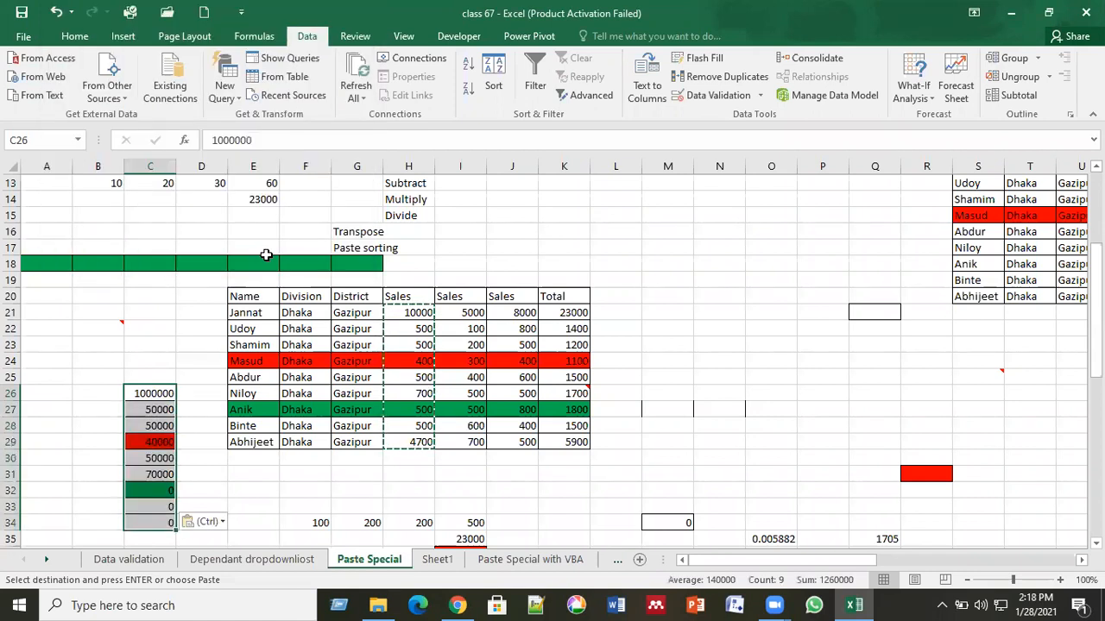
{"action": "left_click", "coordinate": [156, 395]}
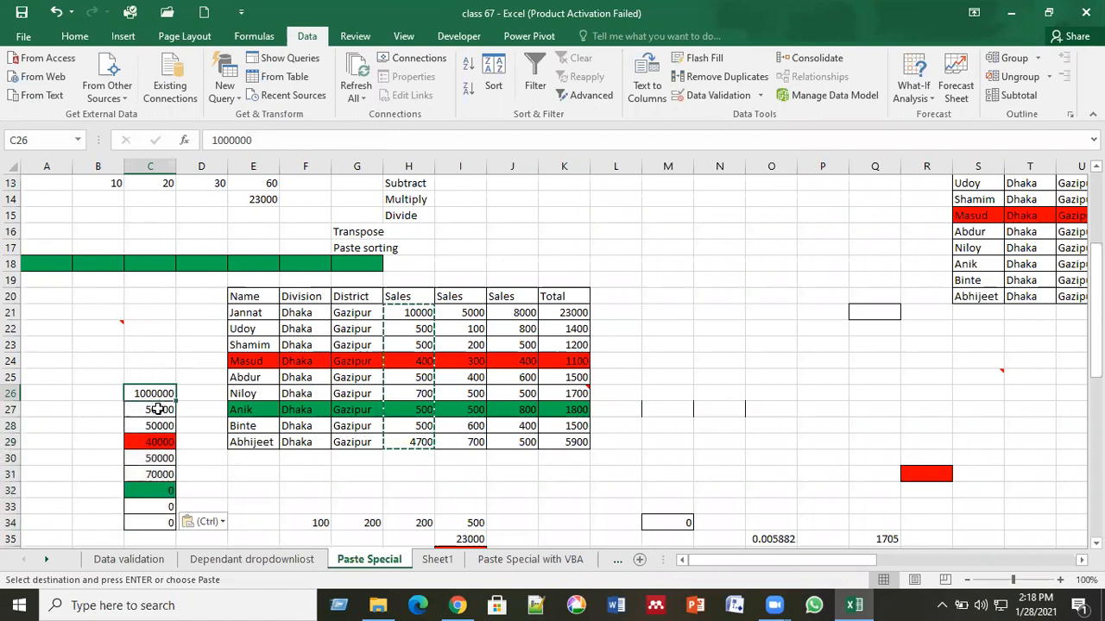
{"action": "left_click", "coordinate": [159, 409]}
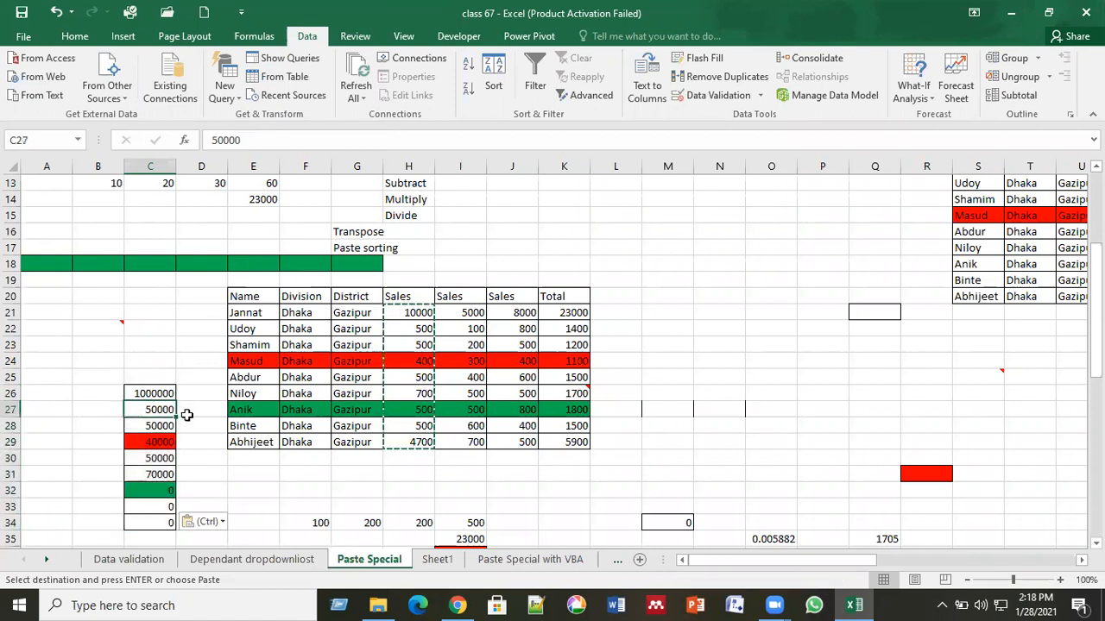
{"action": "left_click", "coordinate": [161, 426]}
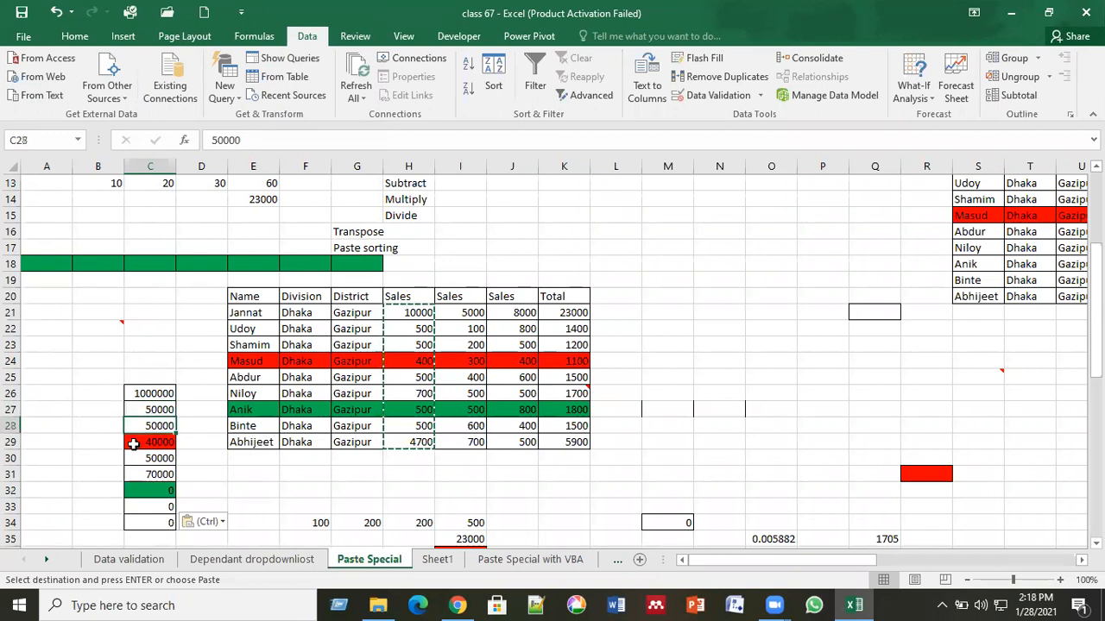
{"action": "left_click", "coordinate": [190, 462]}
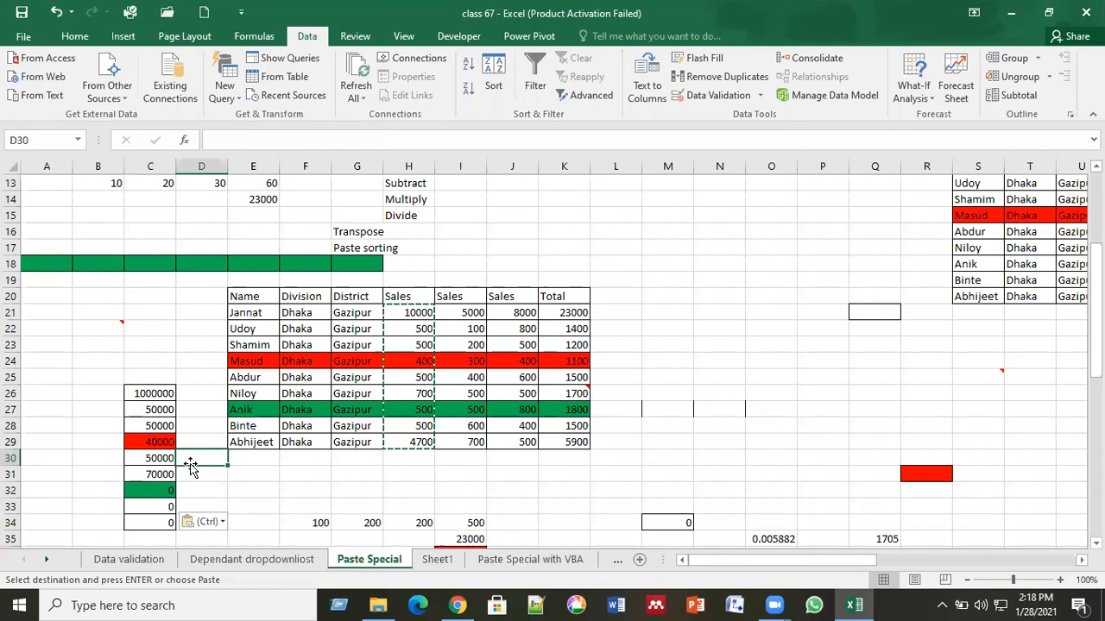
{"action": "key", "text": "Escape"}
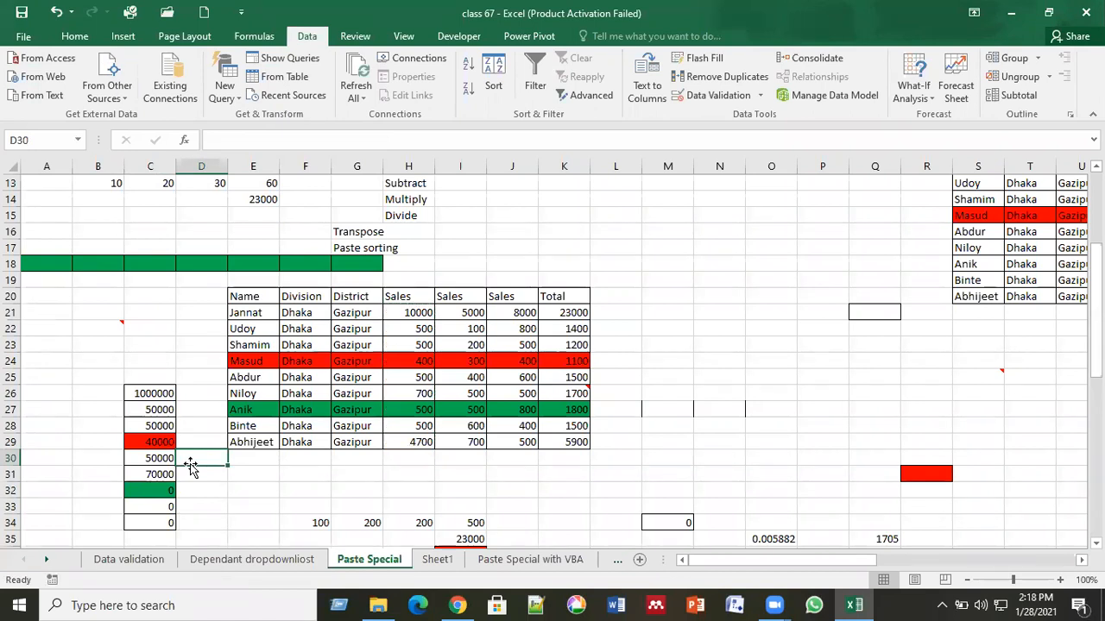
{"action": "left_click", "coordinate": [212, 477]}
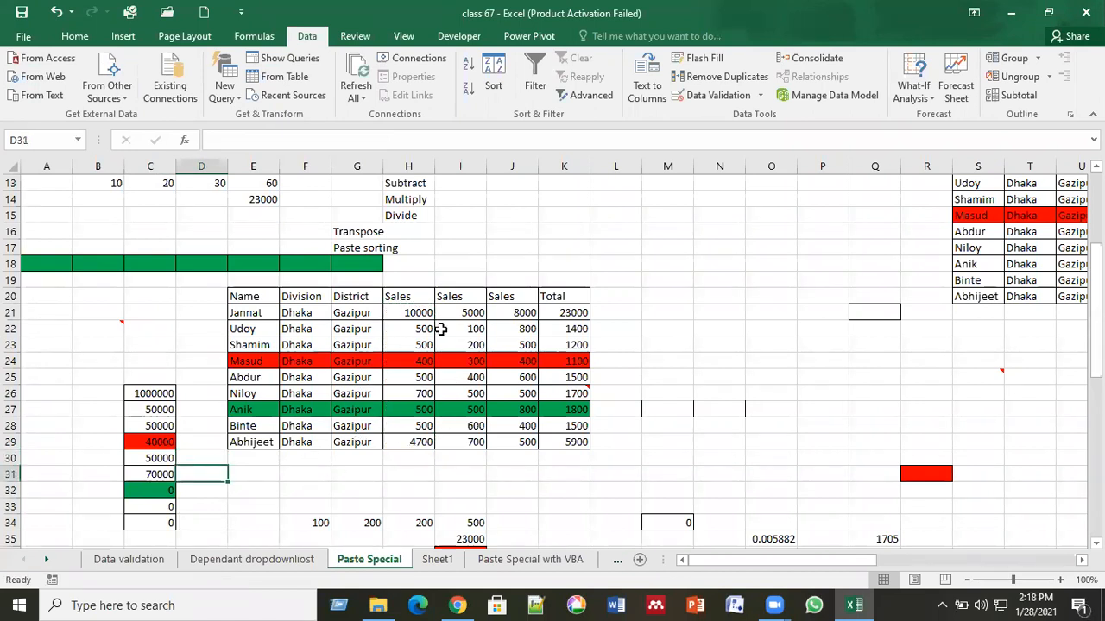
Step: Widen the sales table's Name column to about twice and its Total column to about three times the standard column width
{"action": "left_click", "coordinate": [248, 297]}
{"action": "left_click_drag", "start_coordinate": [248, 297], "coordinate": [552, 437]}
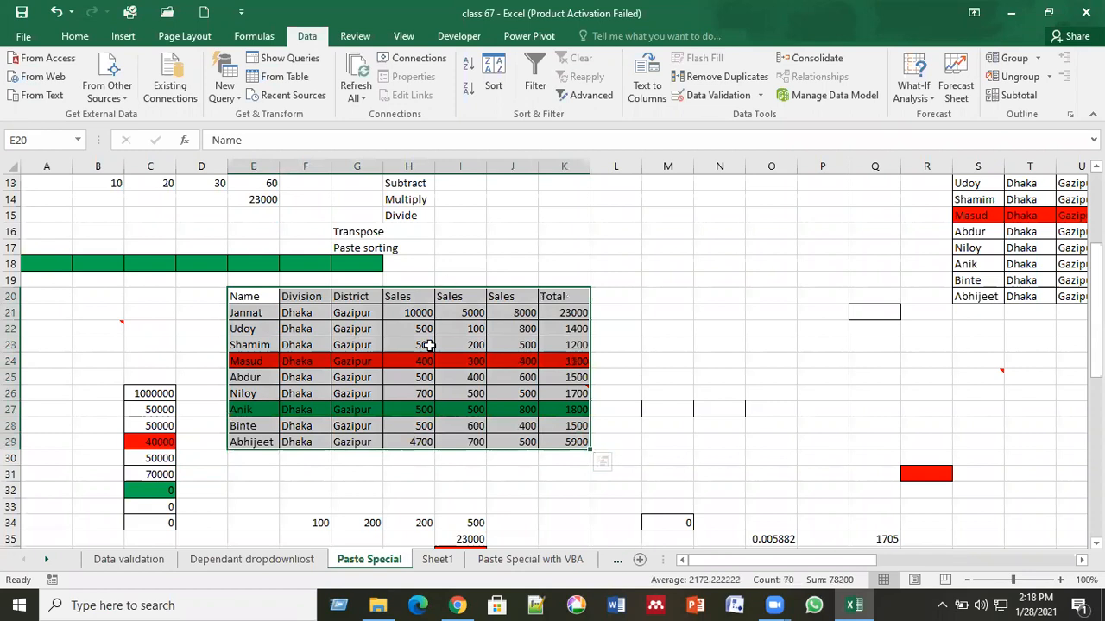
{"action": "left_click", "coordinate": [379, 327]}
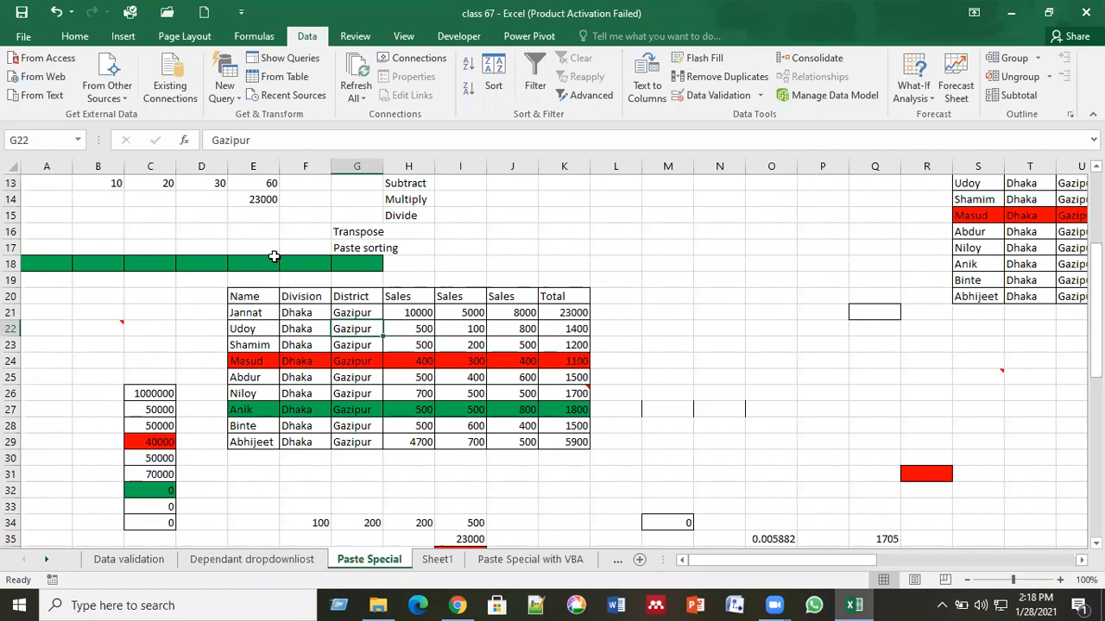
{"action": "left_click_drag", "start_coordinate": [278, 162], "coordinate": [330, 163]}
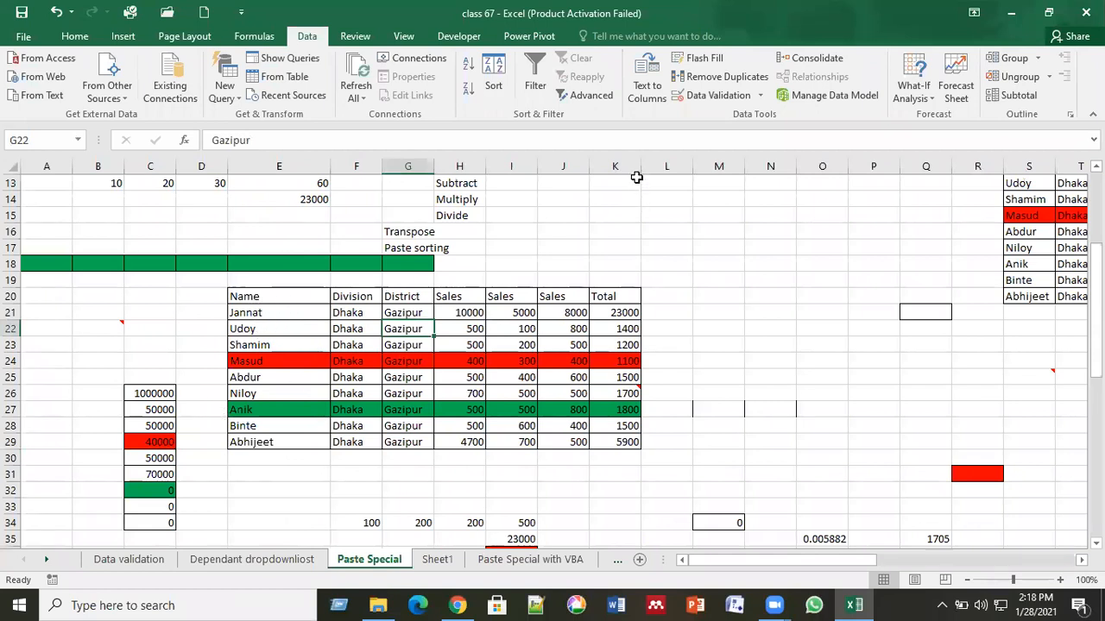
{"action": "left_click_drag", "start_coordinate": [638, 165], "coordinate": [751, 169]}
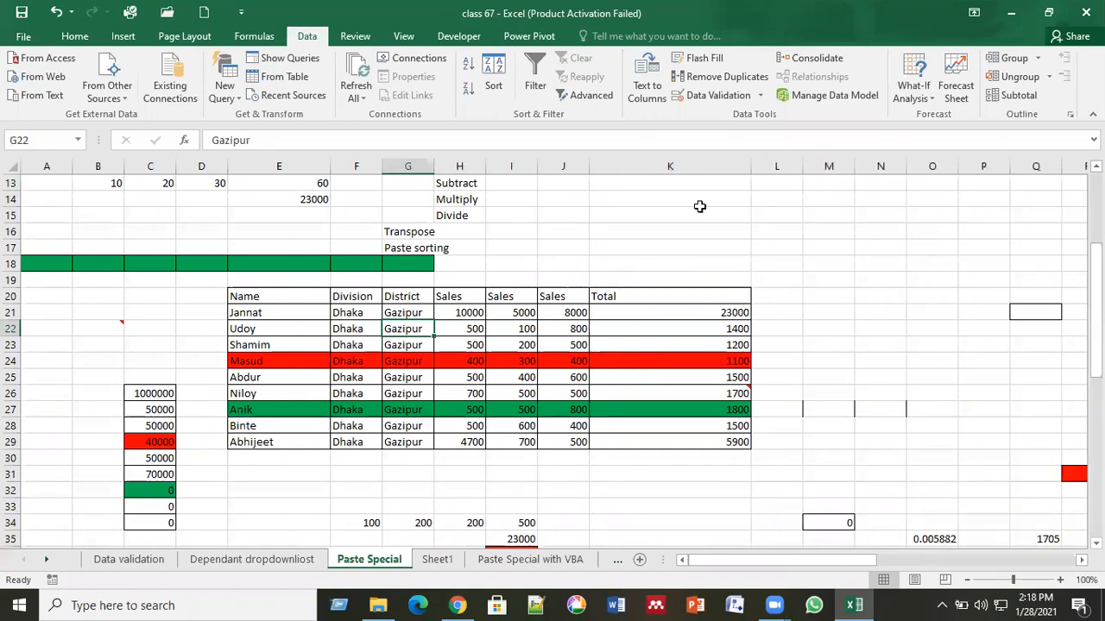
{"action": "left_click", "coordinate": [516, 345]}
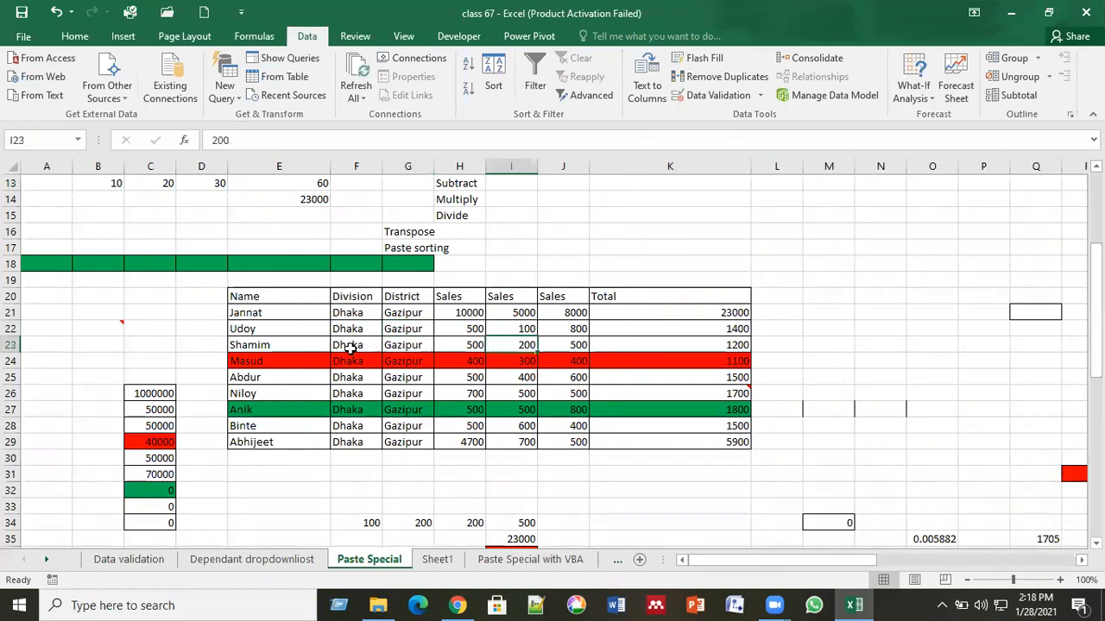
Step: Copy the whole sales table, E20:K29
{"action": "left_click", "coordinate": [250, 296]}
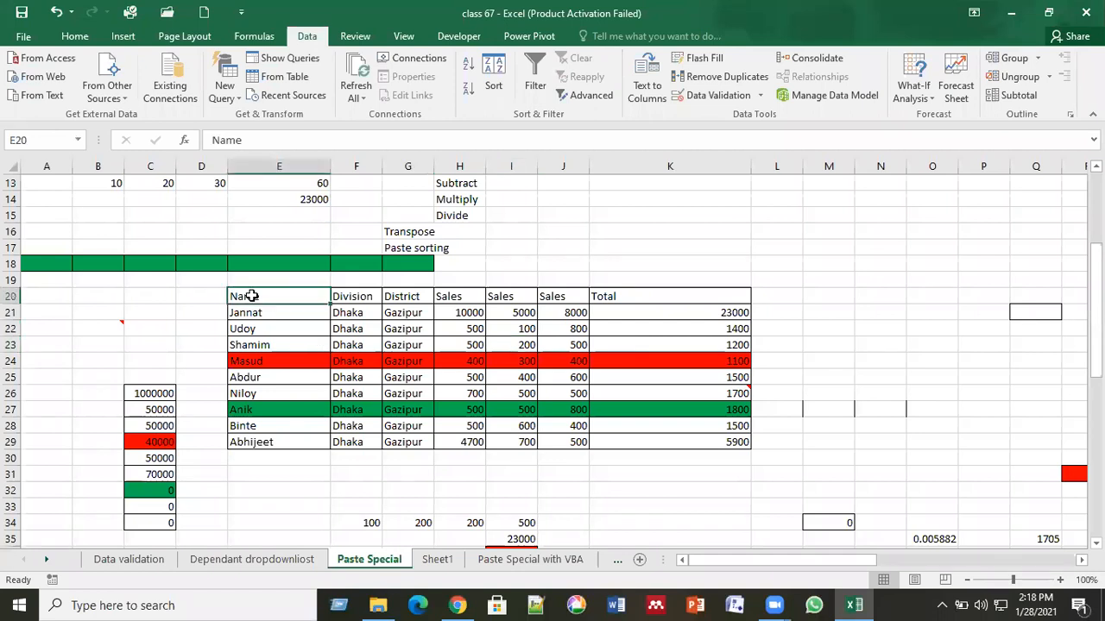
{"action": "key", "text": "ctrl+a"}
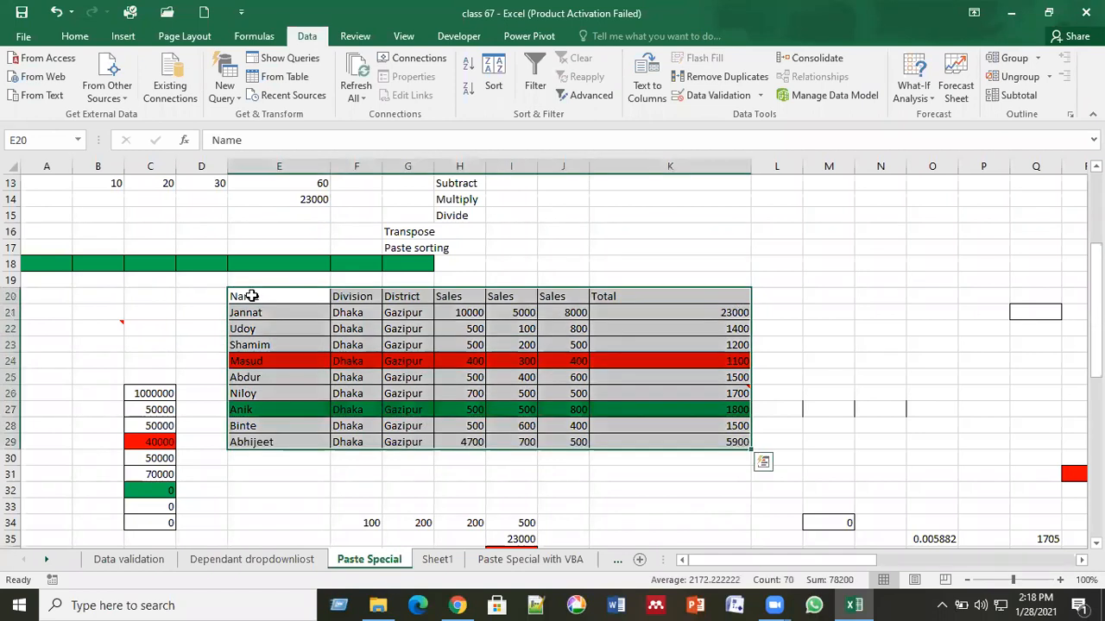
{"action": "key", "text": "ctrl+c"}
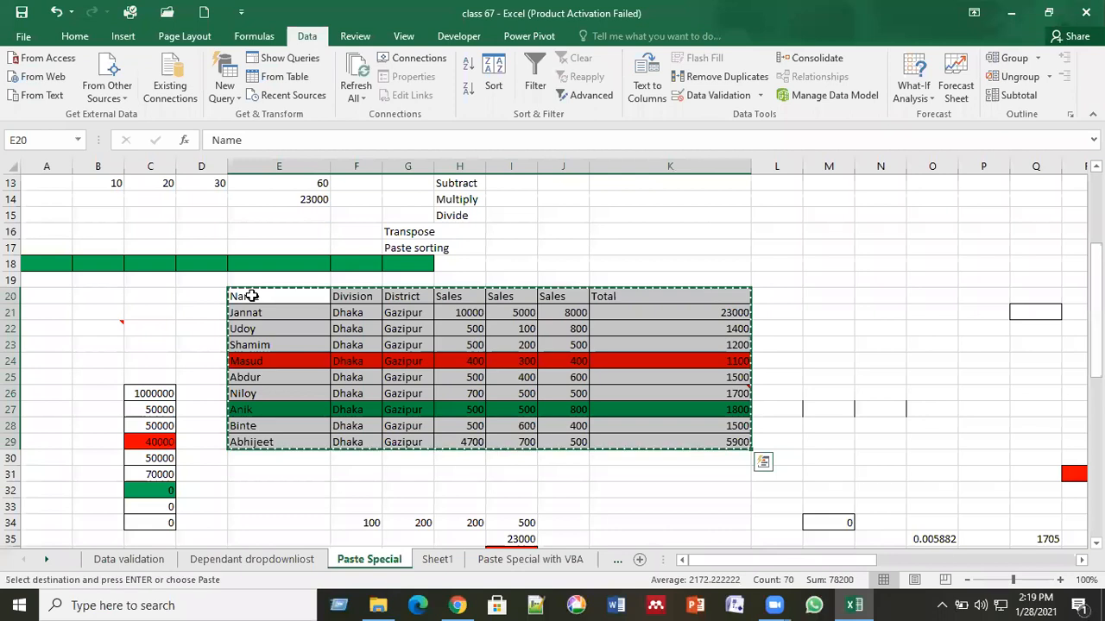
{"action": "key", "text": "ctrl+q"}
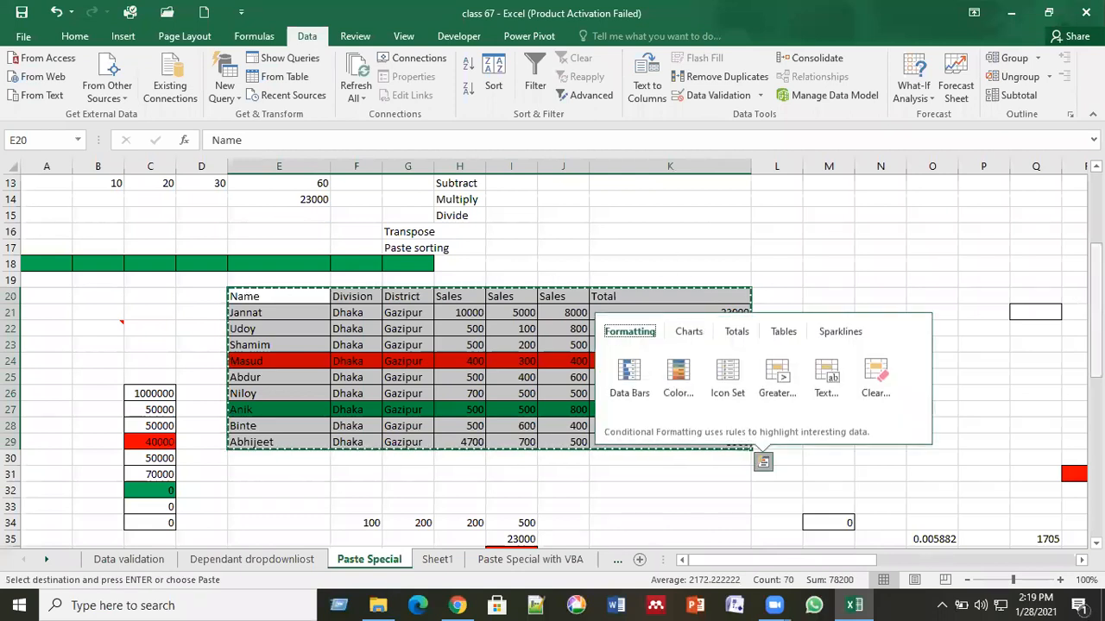
Step: Select cell R77 in the empty area beyond the existing tables as the paste destination
{"action": "left_click_drag", "start_coordinate": [1096, 352], "coordinate": [1096, 512]}
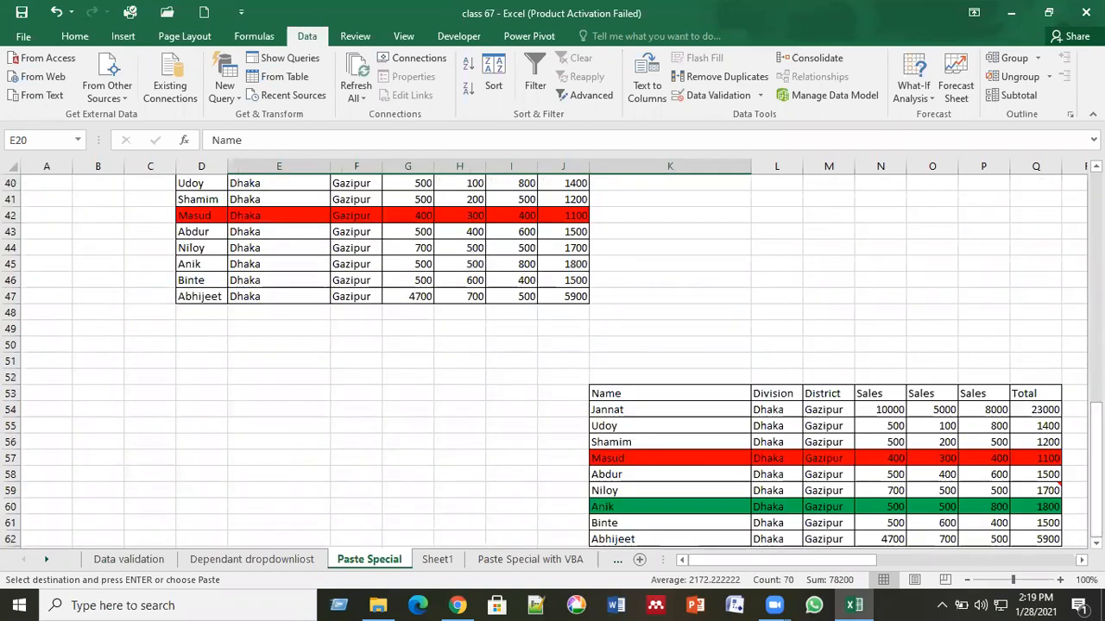
{"action": "left_click", "coordinate": [1096, 543]}
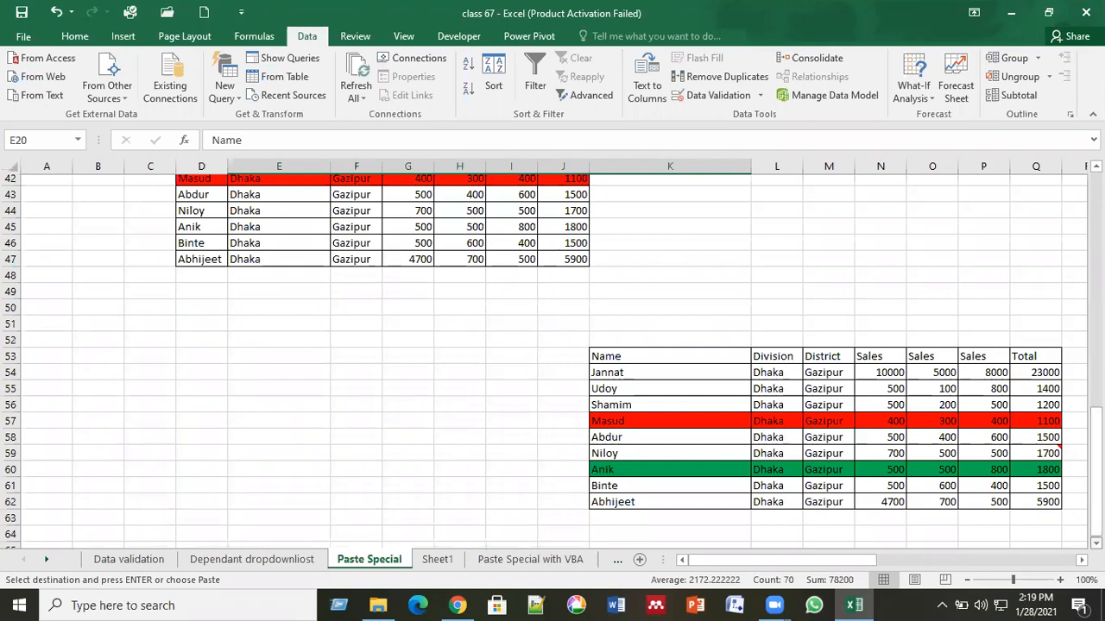
{"action": "scroll", "coordinate": [697, 388], "scroll_direction": "down", "scroll_amount": 10}
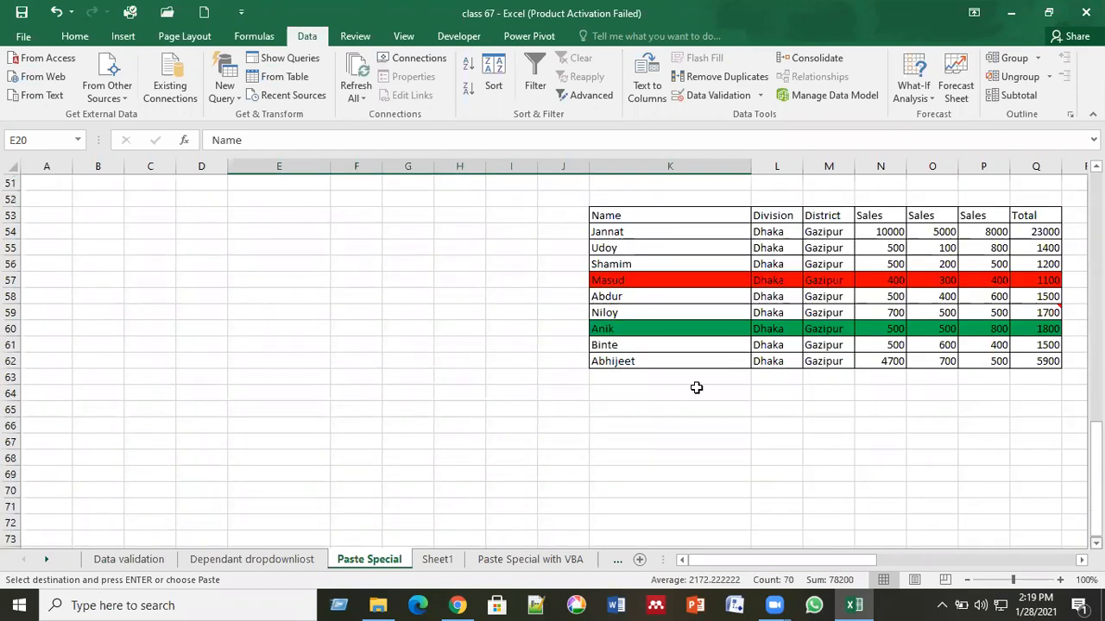
{"action": "left_click", "coordinate": [413, 344]}
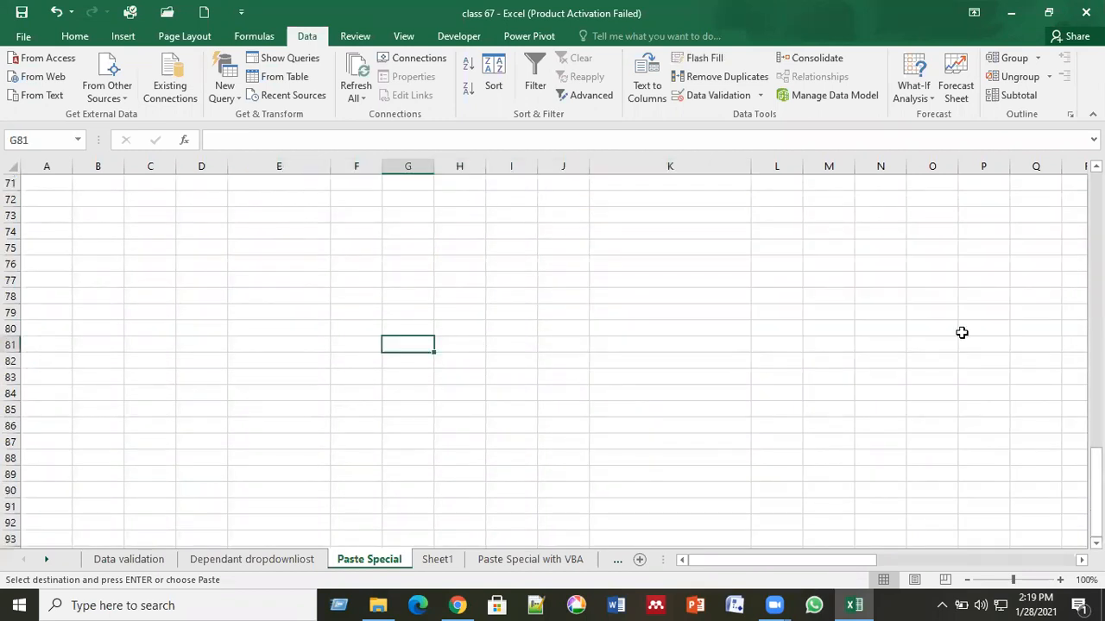
{"action": "left_click", "coordinate": [1014, 379]}
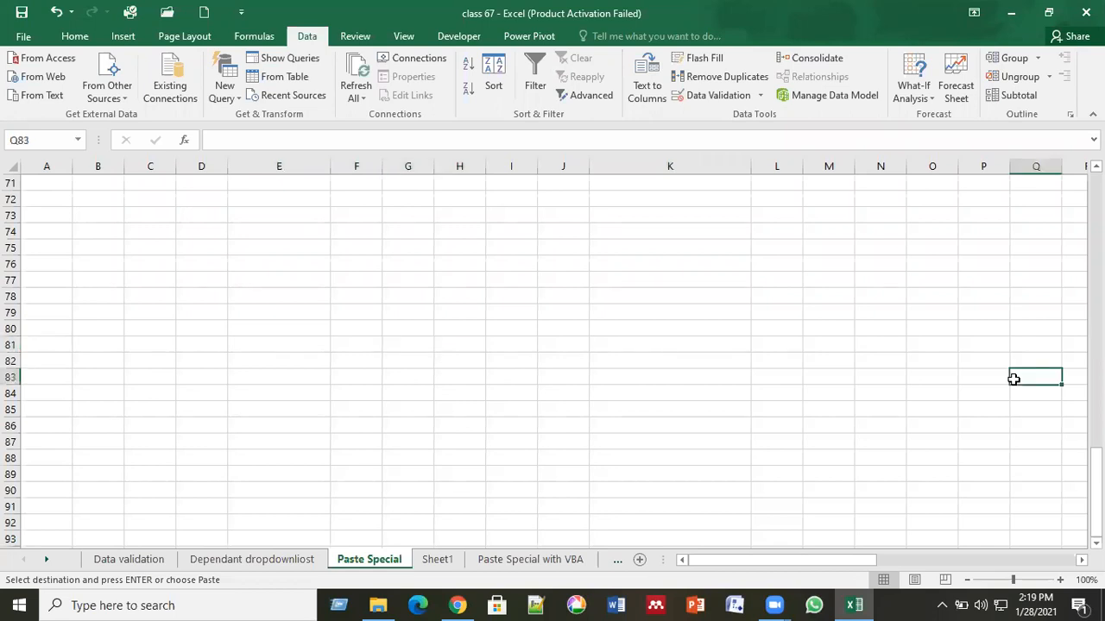
{"action": "key", "text": "Right"}
{"action": "key", "text": "Right"}
{"action": "key", "text": "Right"}
{"action": "key", "text": "Right"}
{"action": "key", "text": "Right"}
{"action": "key", "text": "Right"}
{"action": "key", "text": "Right"}
{"action": "key", "text": "Right"}
{"action": "key", "text": "Right"}
{"action": "key", "text": "Right"}
{"action": "key", "text": "Right"}
{"action": "key", "text": "Right"}
{"action": "key", "text": "Right"}
{"action": "key", "text": "Right"}
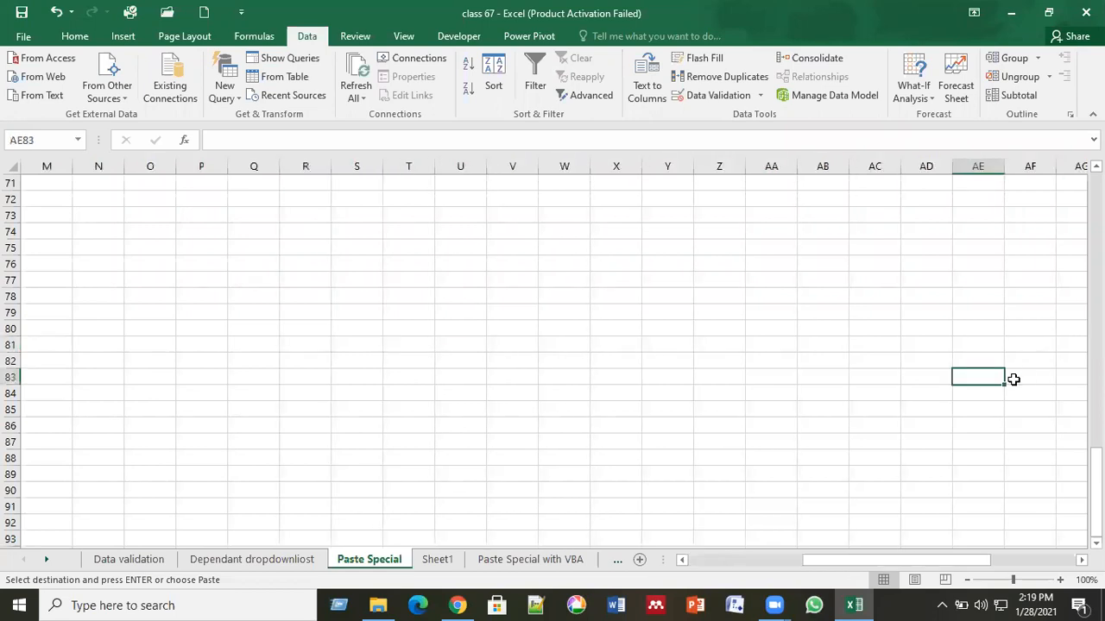
{"action": "key", "text": "Left"}
{"action": "key", "text": "Left"}
{"action": "key", "text": "Left"}
{"action": "key", "text": "Left"}
{"action": "key", "text": "Left"}
{"action": "key", "text": "Left"}
{"action": "key", "text": "Up"}
{"action": "key", "text": "Left"}
{"action": "key", "text": "Left"}
{"action": "key", "text": "Left"}
{"action": "key", "text": "Left"}
{"action": "key", "text": "Left"}
{"action": "key", "text": "Left"}
{"action": "key", "text": "Left"}
{"action": "key", "text": "Up"}
{"action": "key", "text": "Up"}
{"action": "key", "text": "Left"}
{"action": "key", "text": "Up"}
{"action": "key", "text": "Up"}
{"action": "key", "text": "Up"}
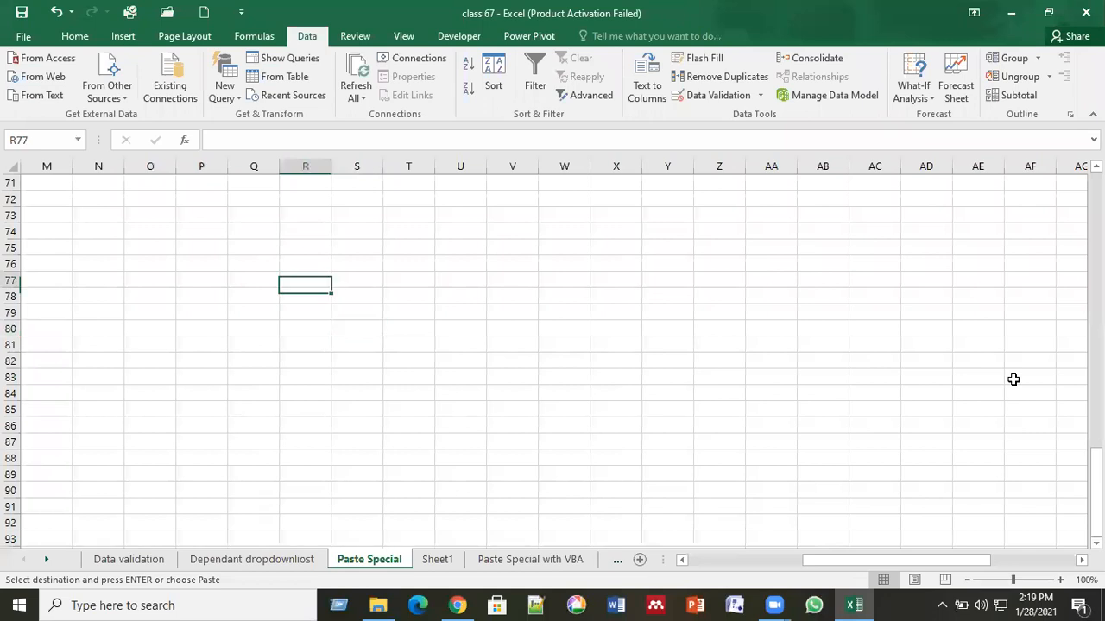
Step: Paste the copied sales table at R77 with the Paste Special option All using Source theme, and undo the paste
{"action": "right_click", "coordinate": [310, 283]}
{"action": "left_click", "coordinate": [363, 327]}
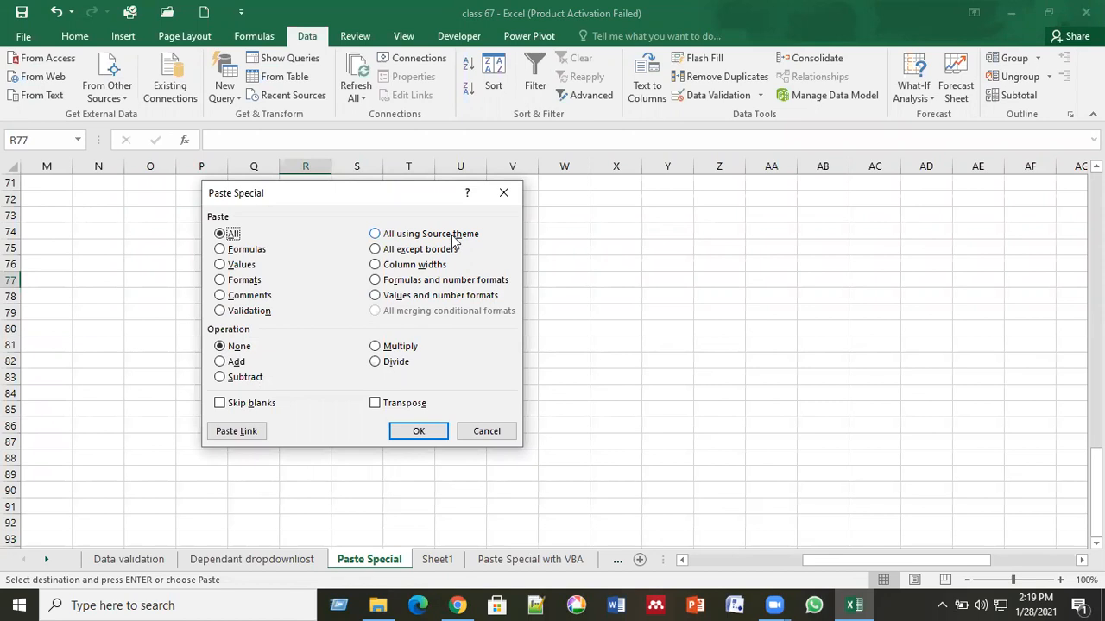
{"action": "left_click", "coordinate": [455, 242]}
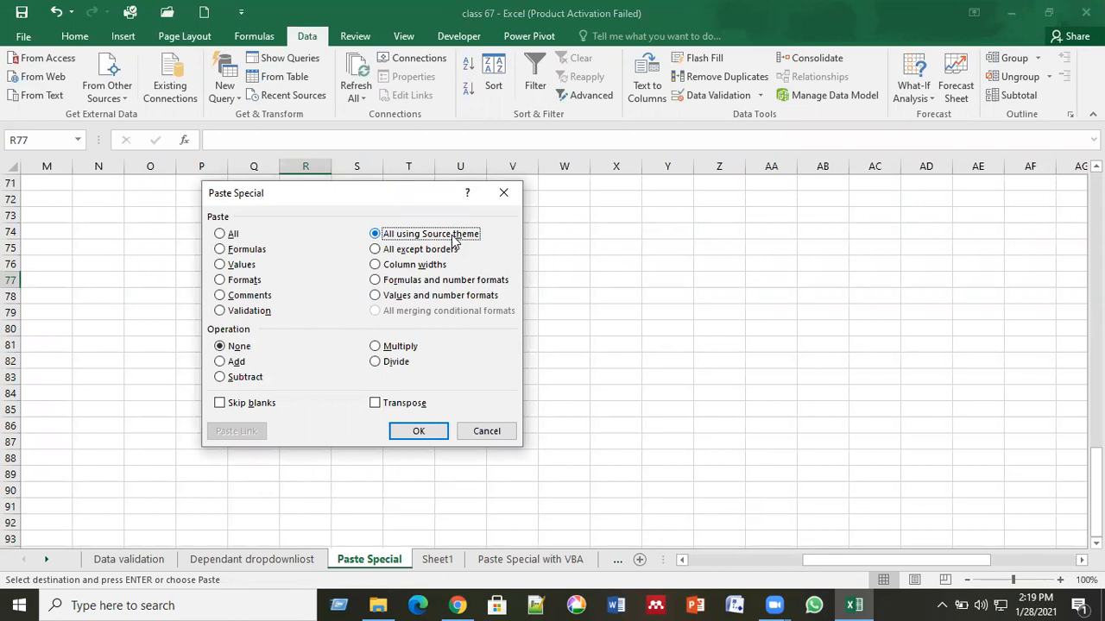
{"action": "left_click", "coordinate": [415, 432]}
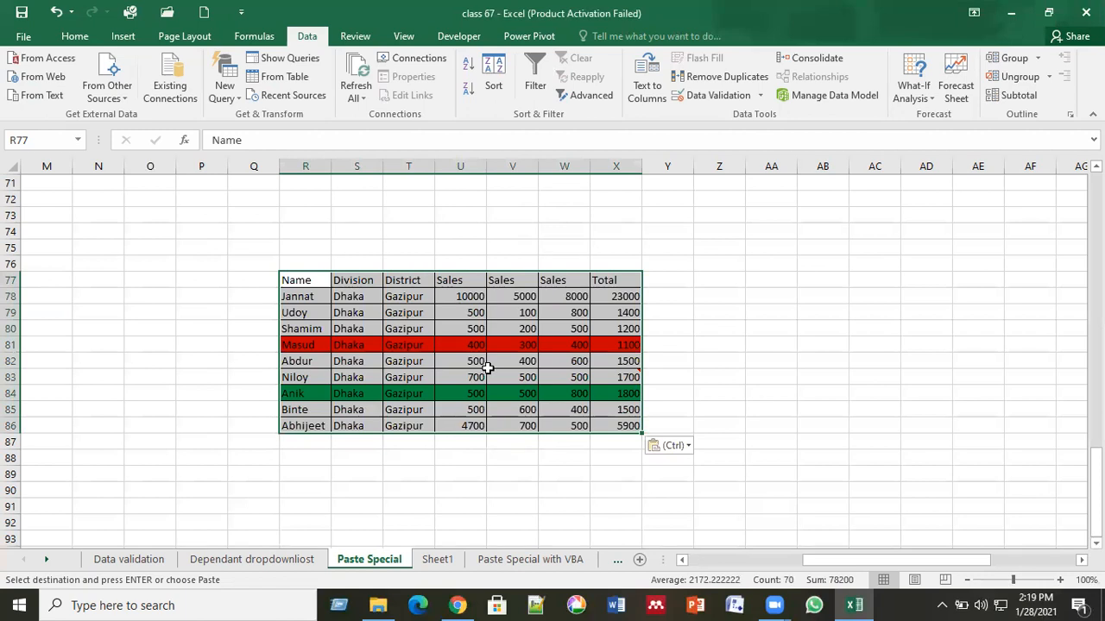
{"action": "left_click", "coordinate": [684, 449]}
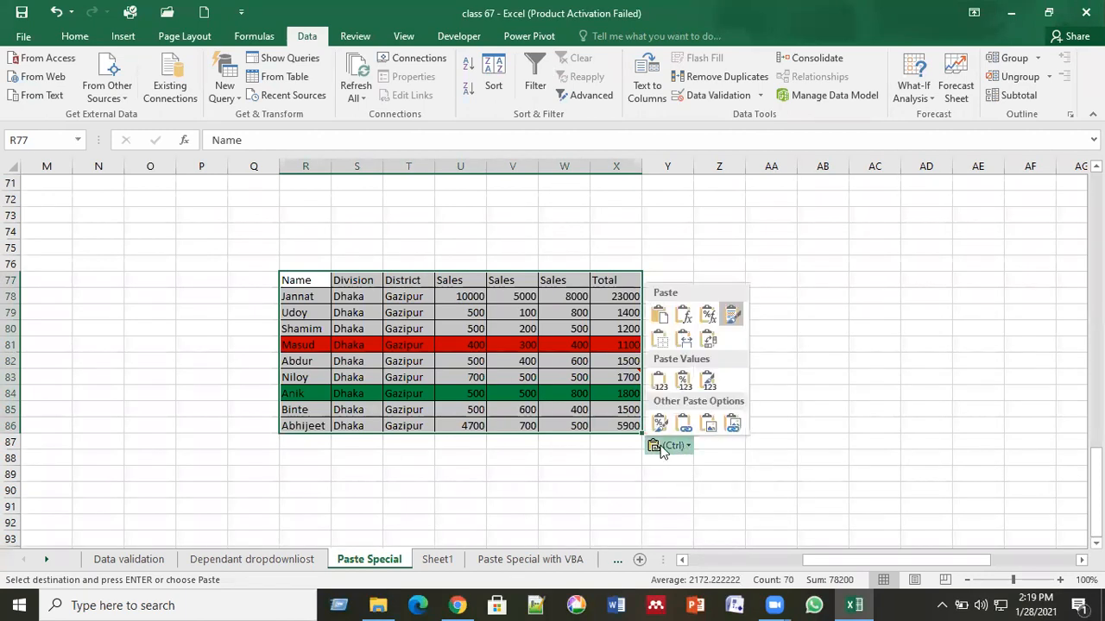
{"action": "left_click", "coordinate": [655, 445]}
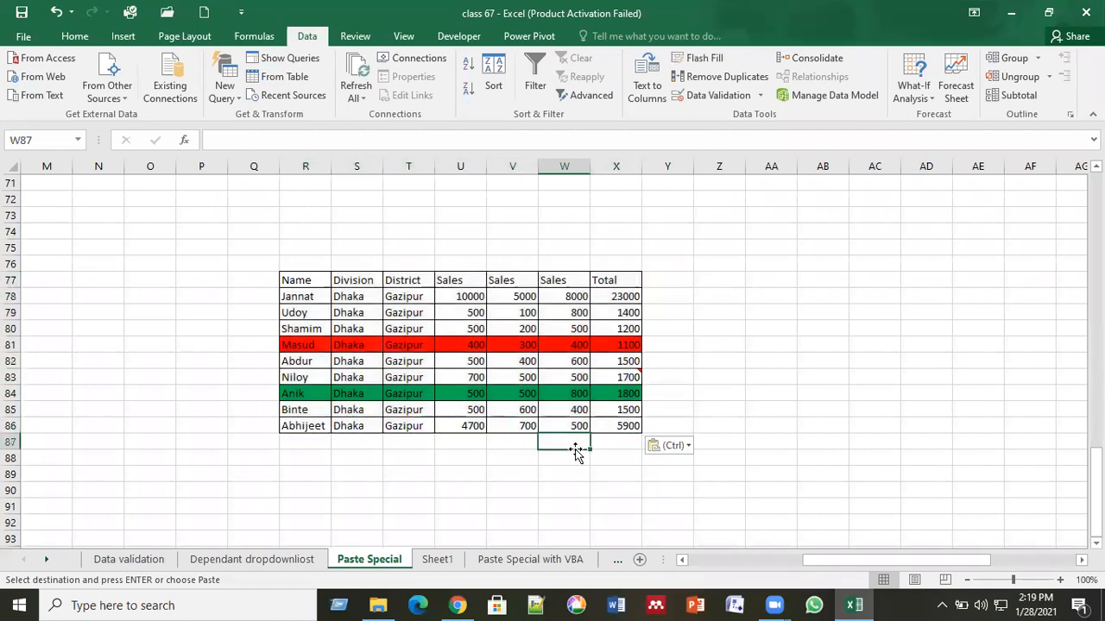
{"action": "key", "text": "ctrl+z"}
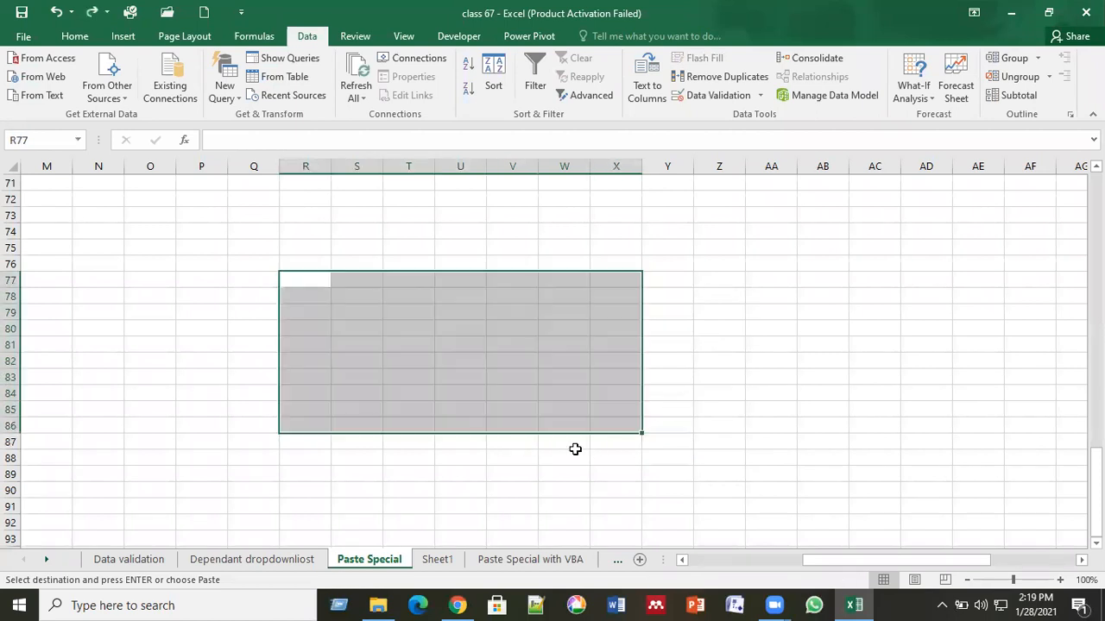
Step: Paste the copied sales table at R77 with the Paste Special option All except borders, and undo the paste
{"action": "left_click", "coordinate": [302, 276]}
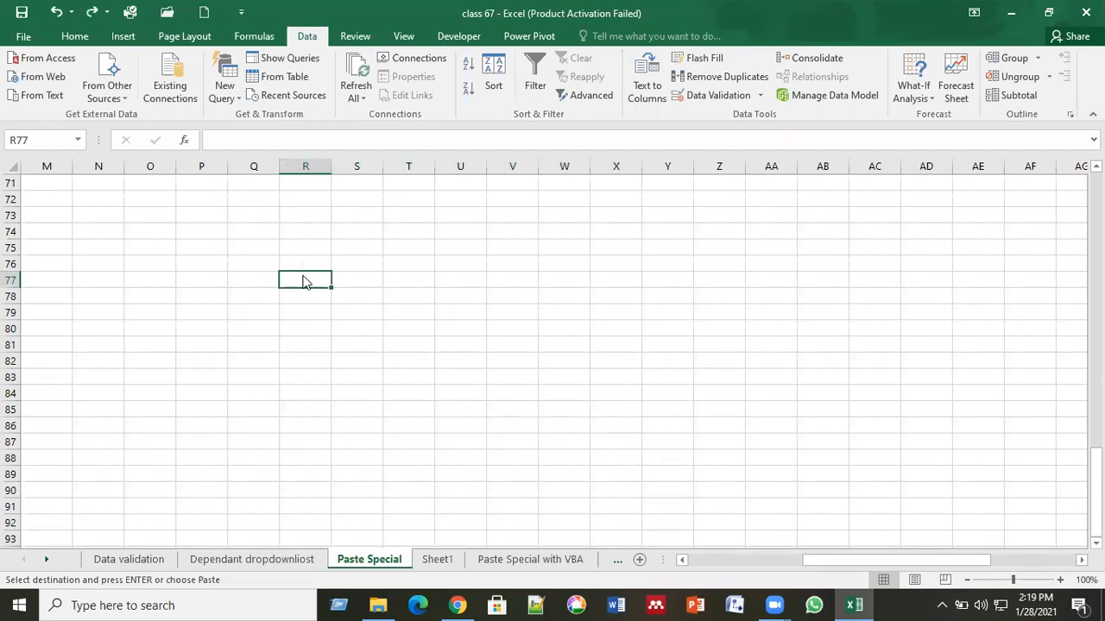
{"action": "right_click", "coordinate": [303, 278]}
{"action": "left_click", "coordinate": [357, 334]}
{"action": "left_click", "coordinate": [425, 258]}
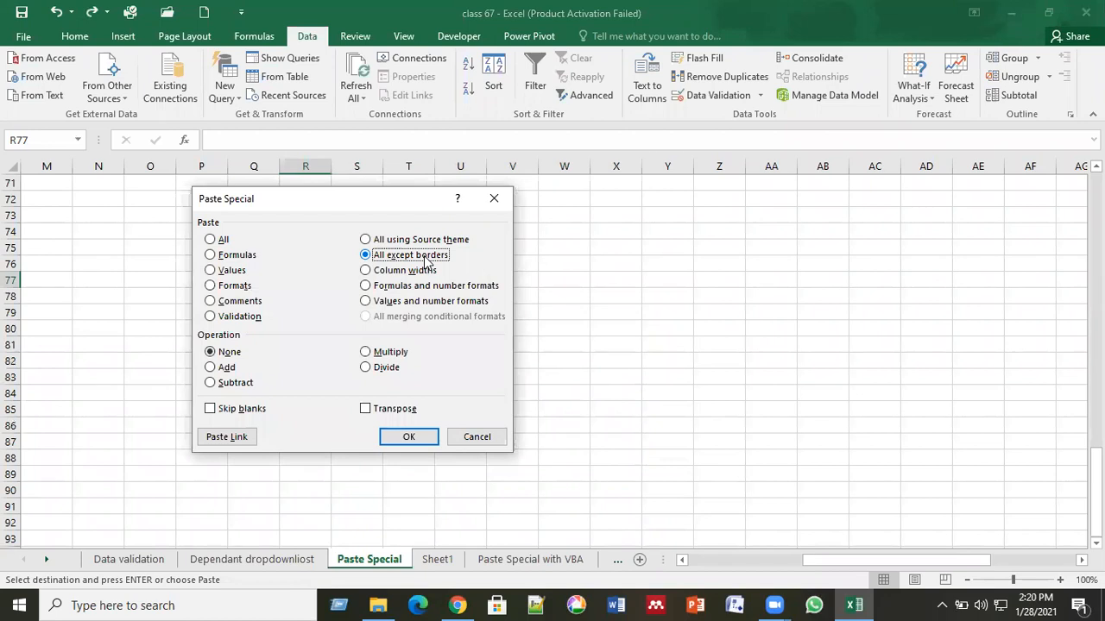
{"action": "left_click", "coordinate": [396, 434]}
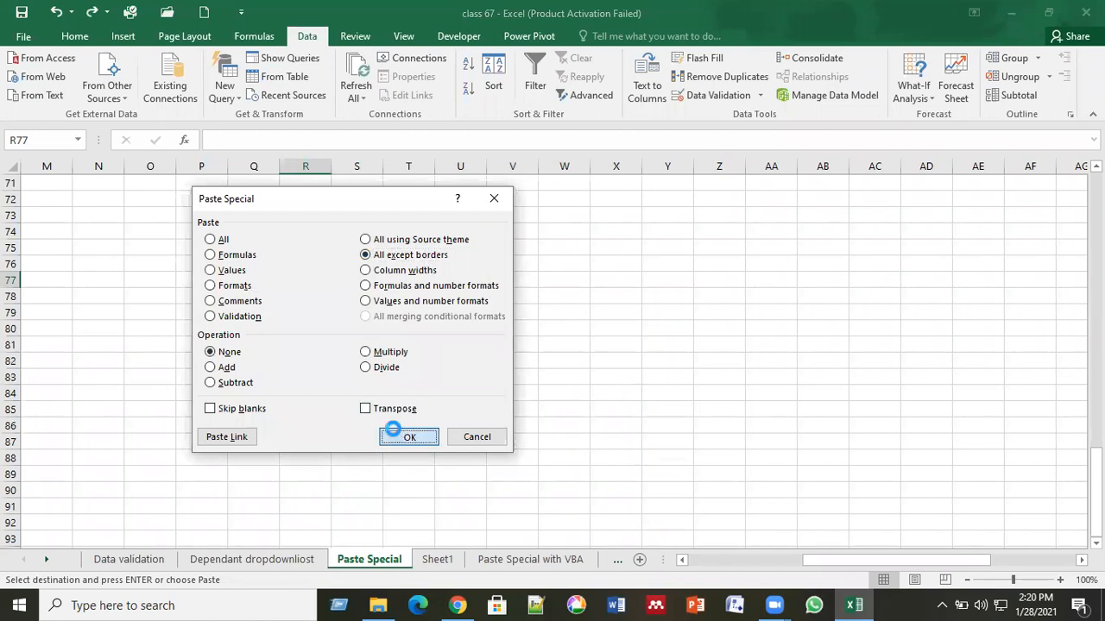
{"action": "left_click", "coordinate": [501, 458]}
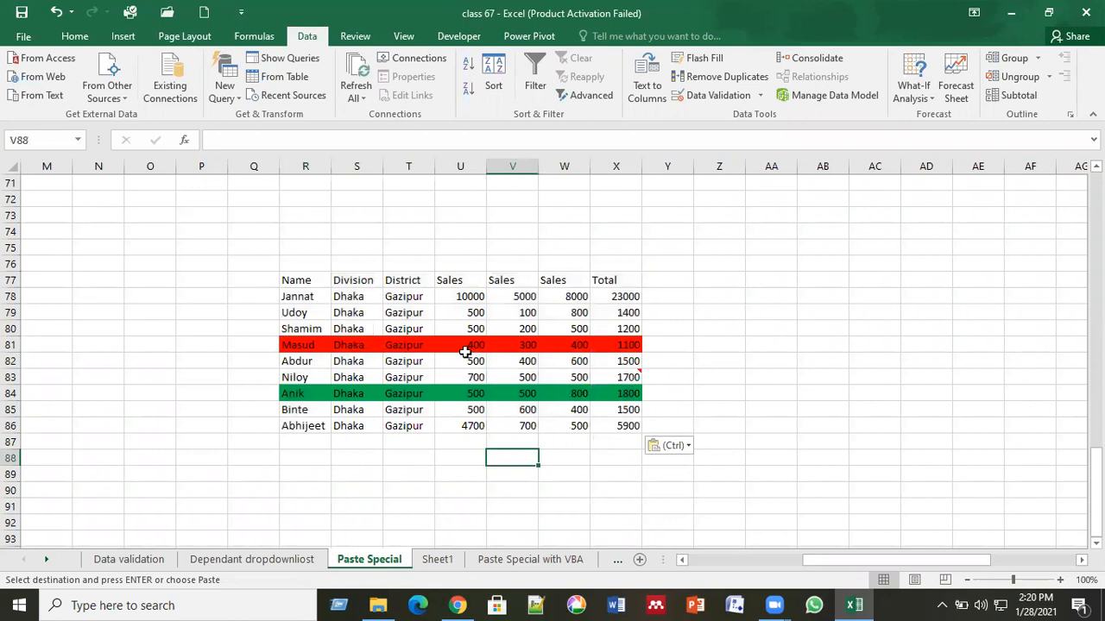
{"action": "key", "text": "ctrl+z"}
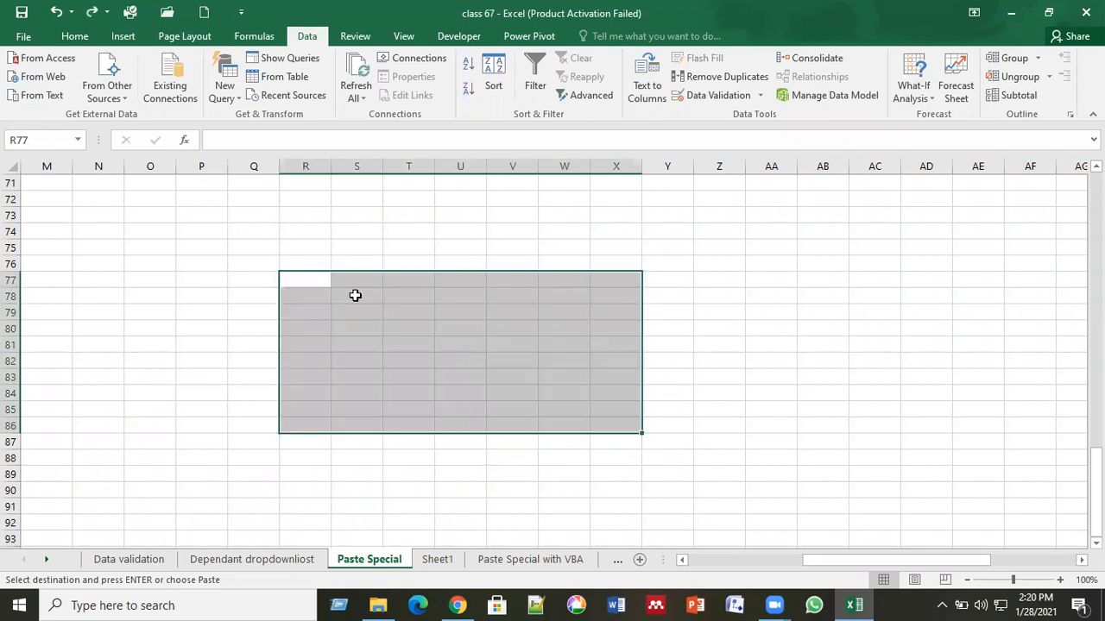
Step: Apply only the copied table's column widths from R77 onward with Paste Special, check the wide columns R and X, and undo the paste
{"action": "left_click", "coordinate": [308, 283]}
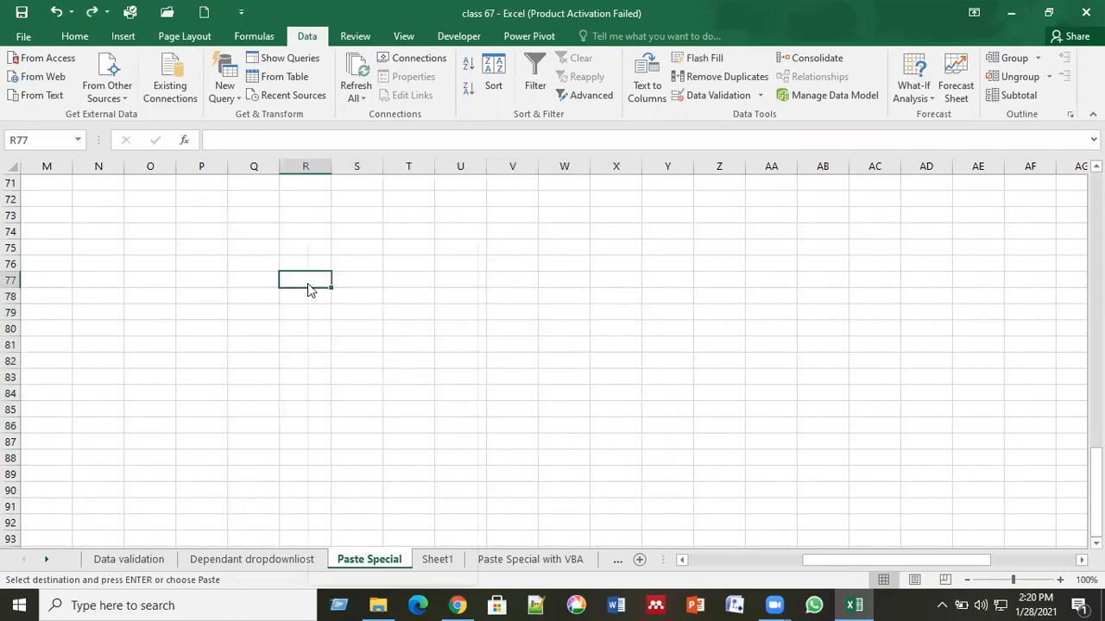
{"action": "right_click", "coordinate": [308, 285]}
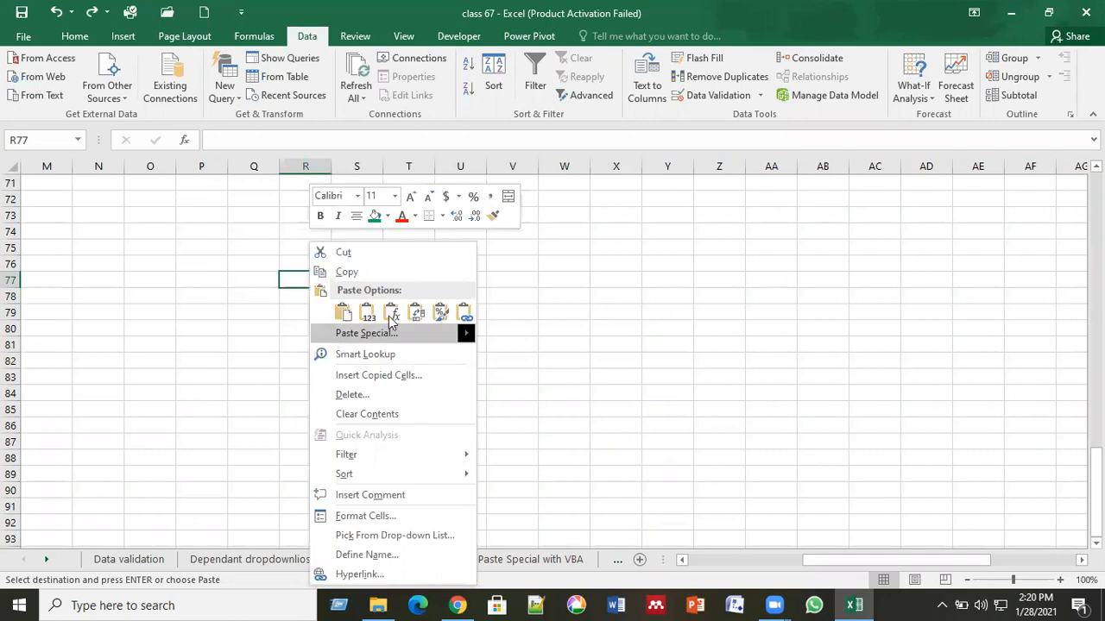
{"action": "left_click", "coordinate": [380, 333]}
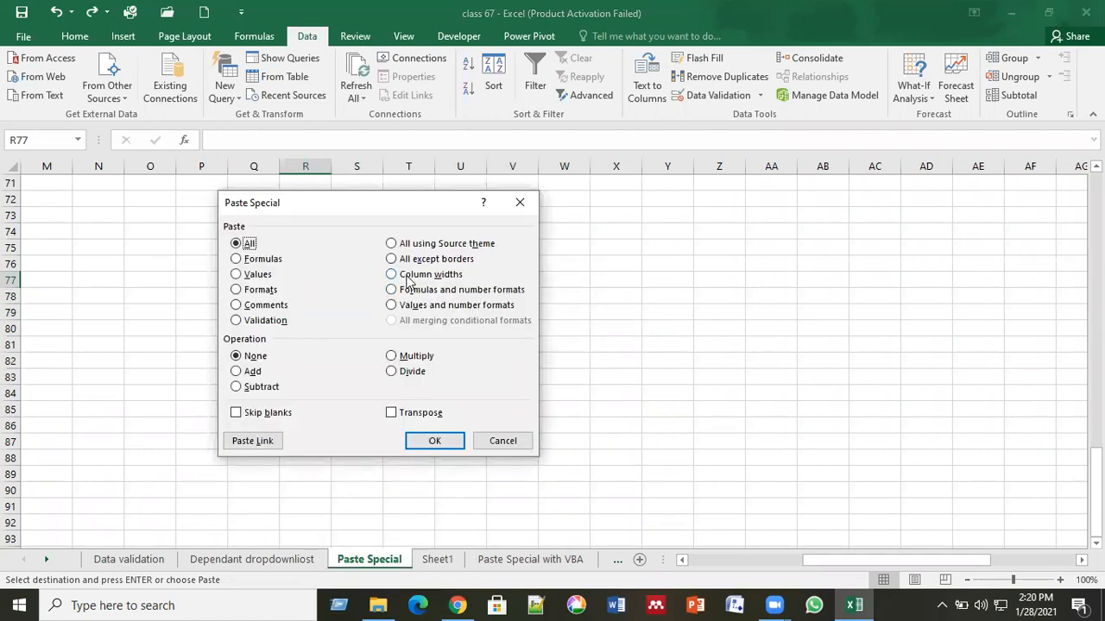
{"action": "left_click", "coordinate": [409, 276]}
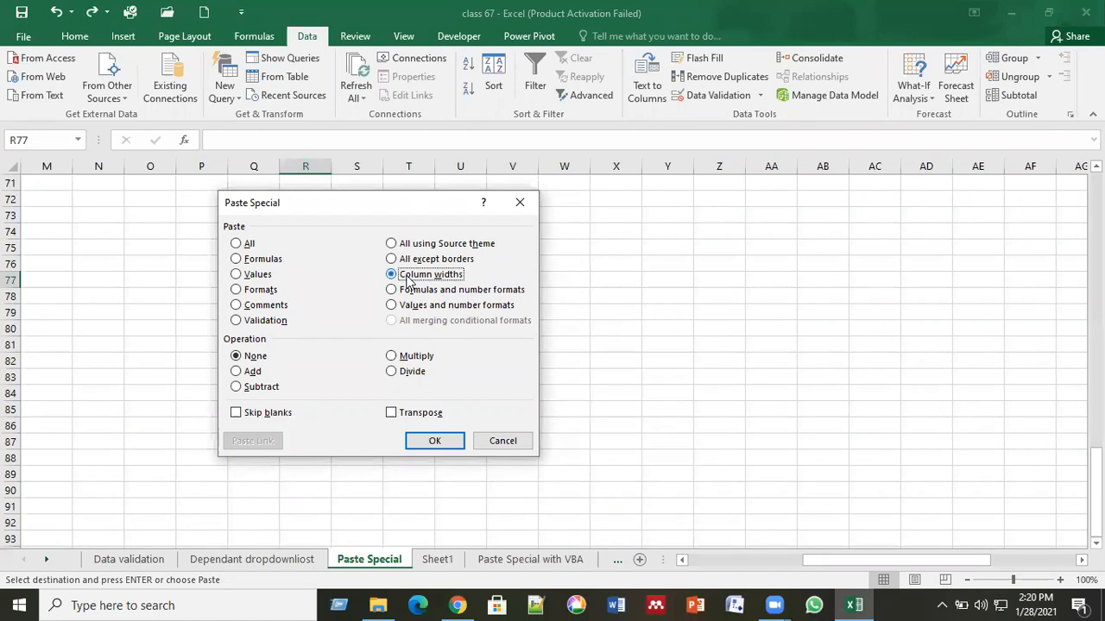
{"action": "left_click", "coordinate": [437, 440]}
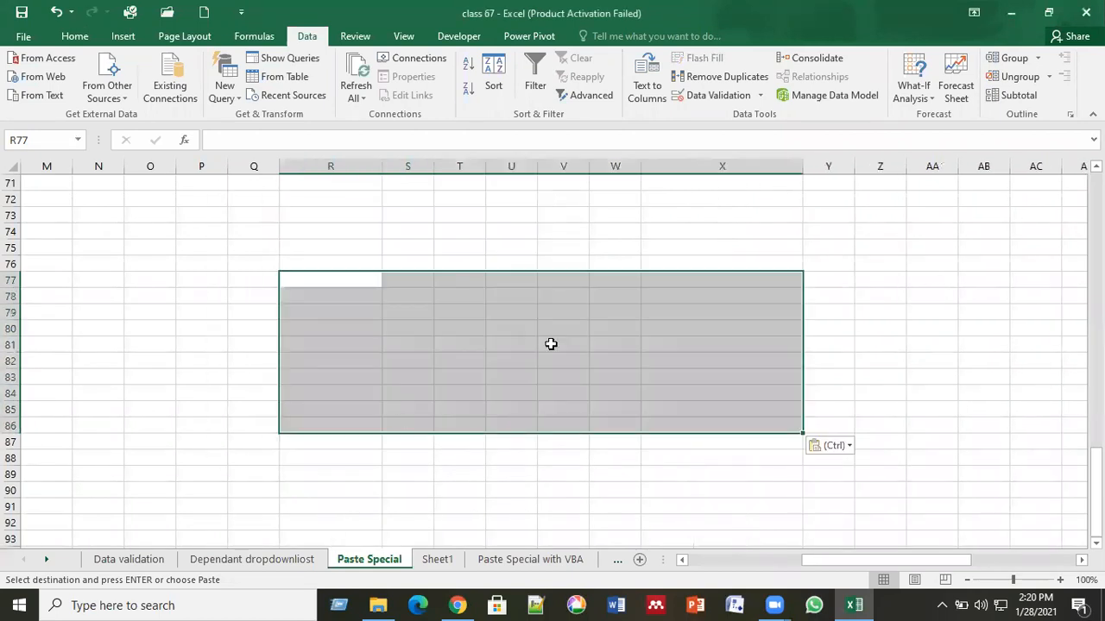
{"action": "left_click", "coordinate": [331, 345]}
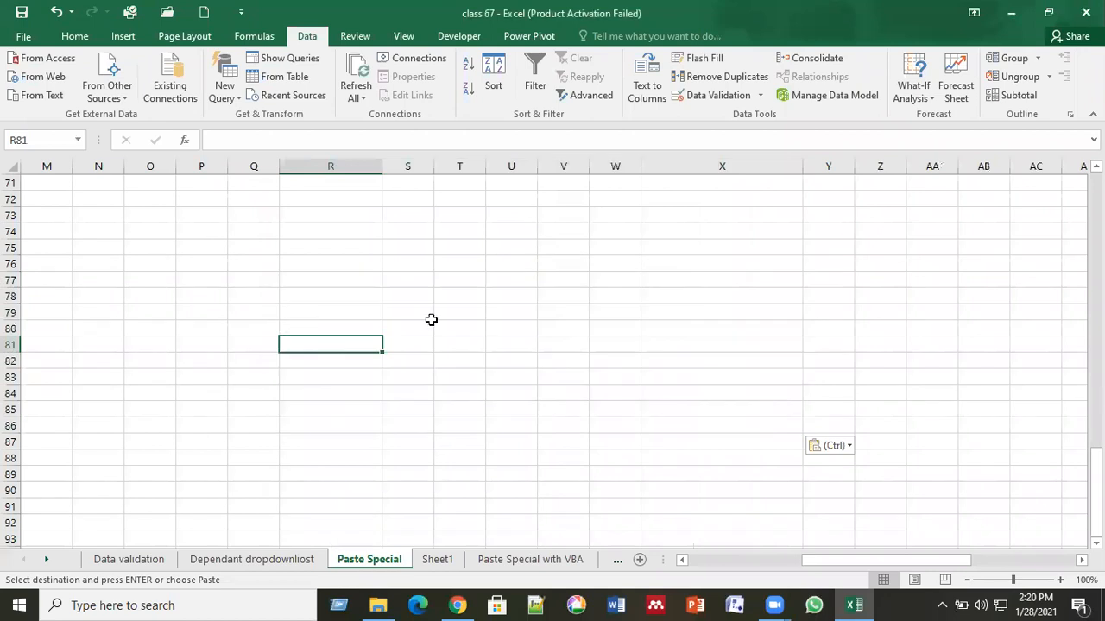
{"action": "left_click", "coordinate": [694, 313]}
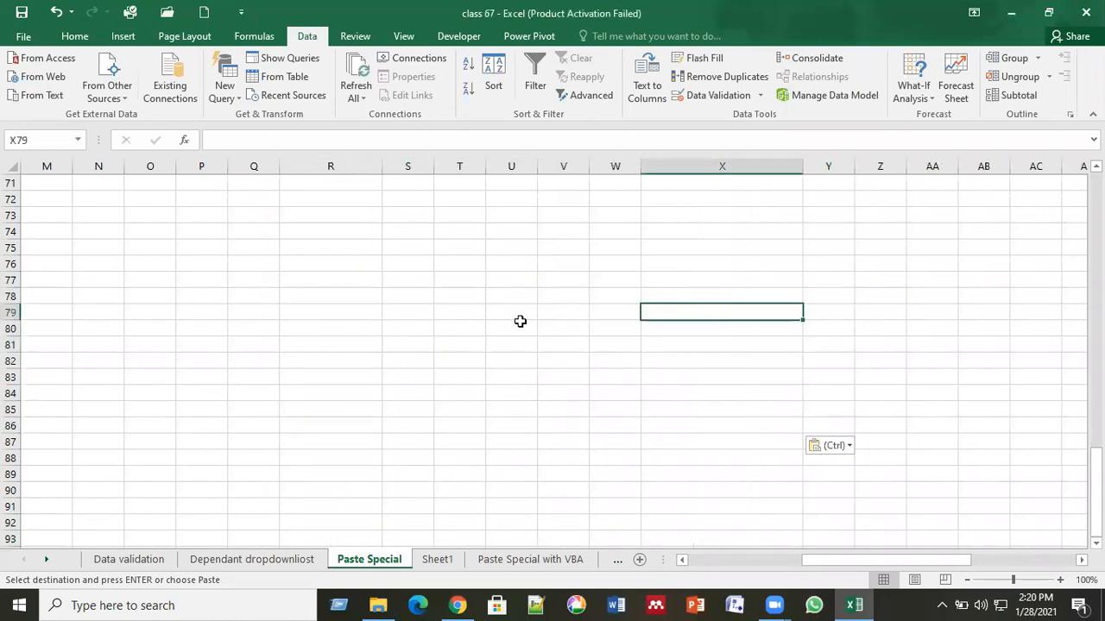
{"action": "key", "text": "ctrl+z"}
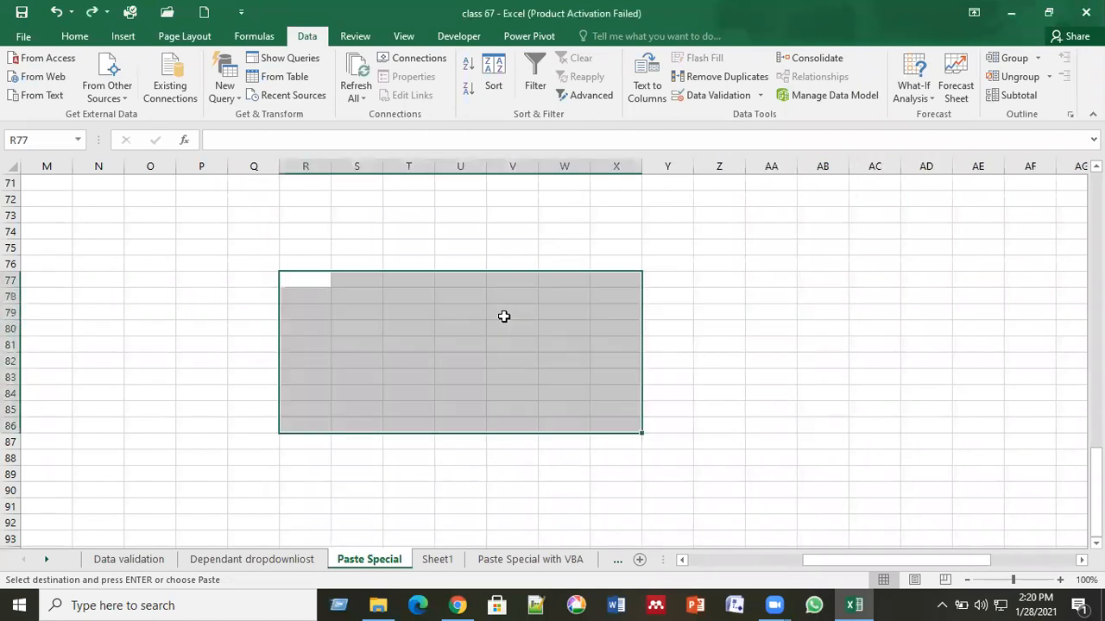